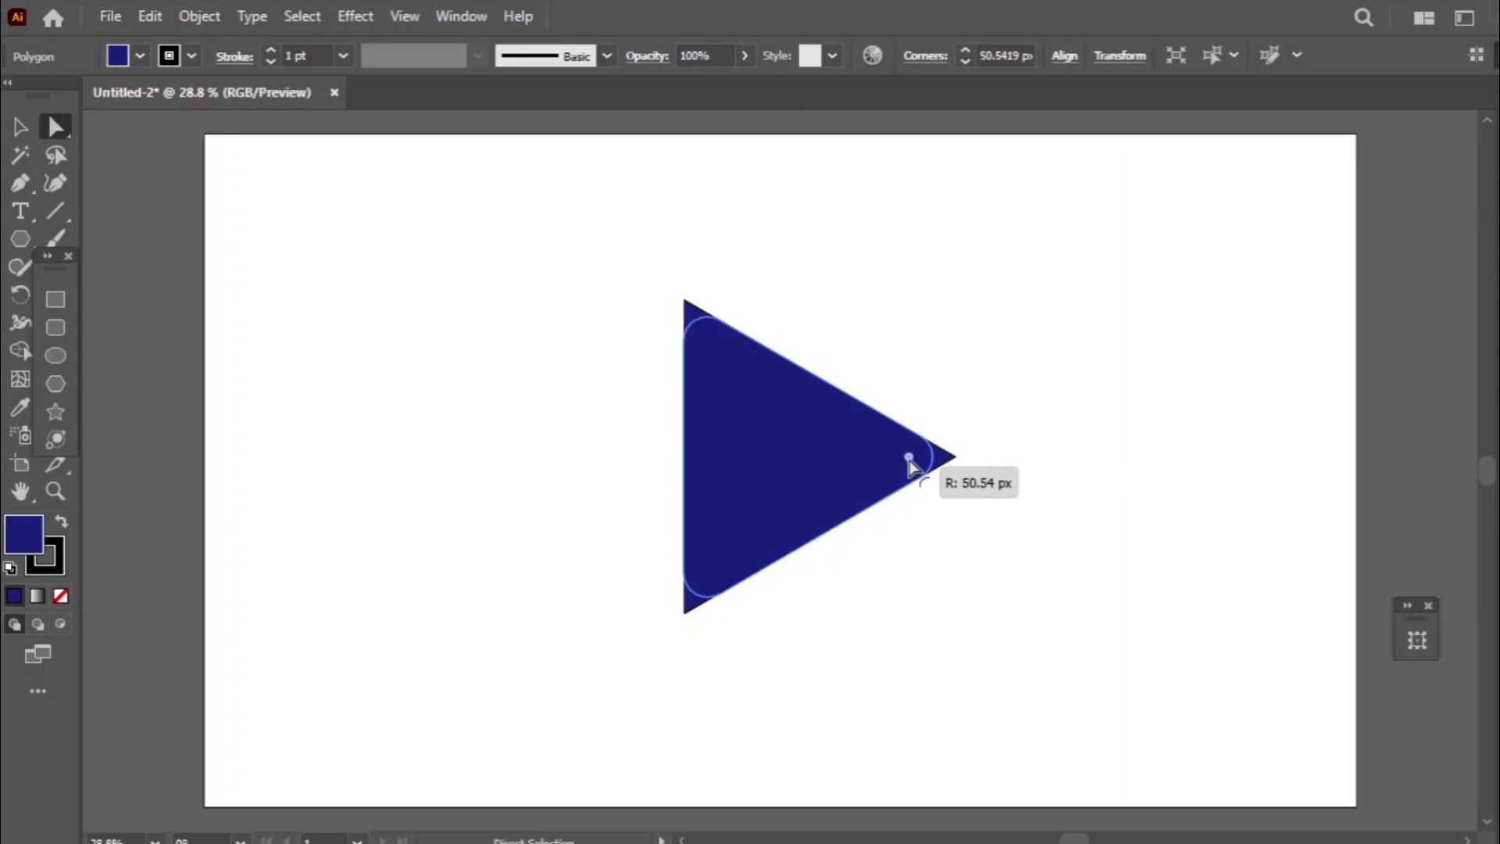
- Round the triangle's two left corners to a radius of about 26 px and give its right tip a larger radius
{"action": "left_click_drag", "start_coordinate": [911, 466], "coordinate": [919, 471]}
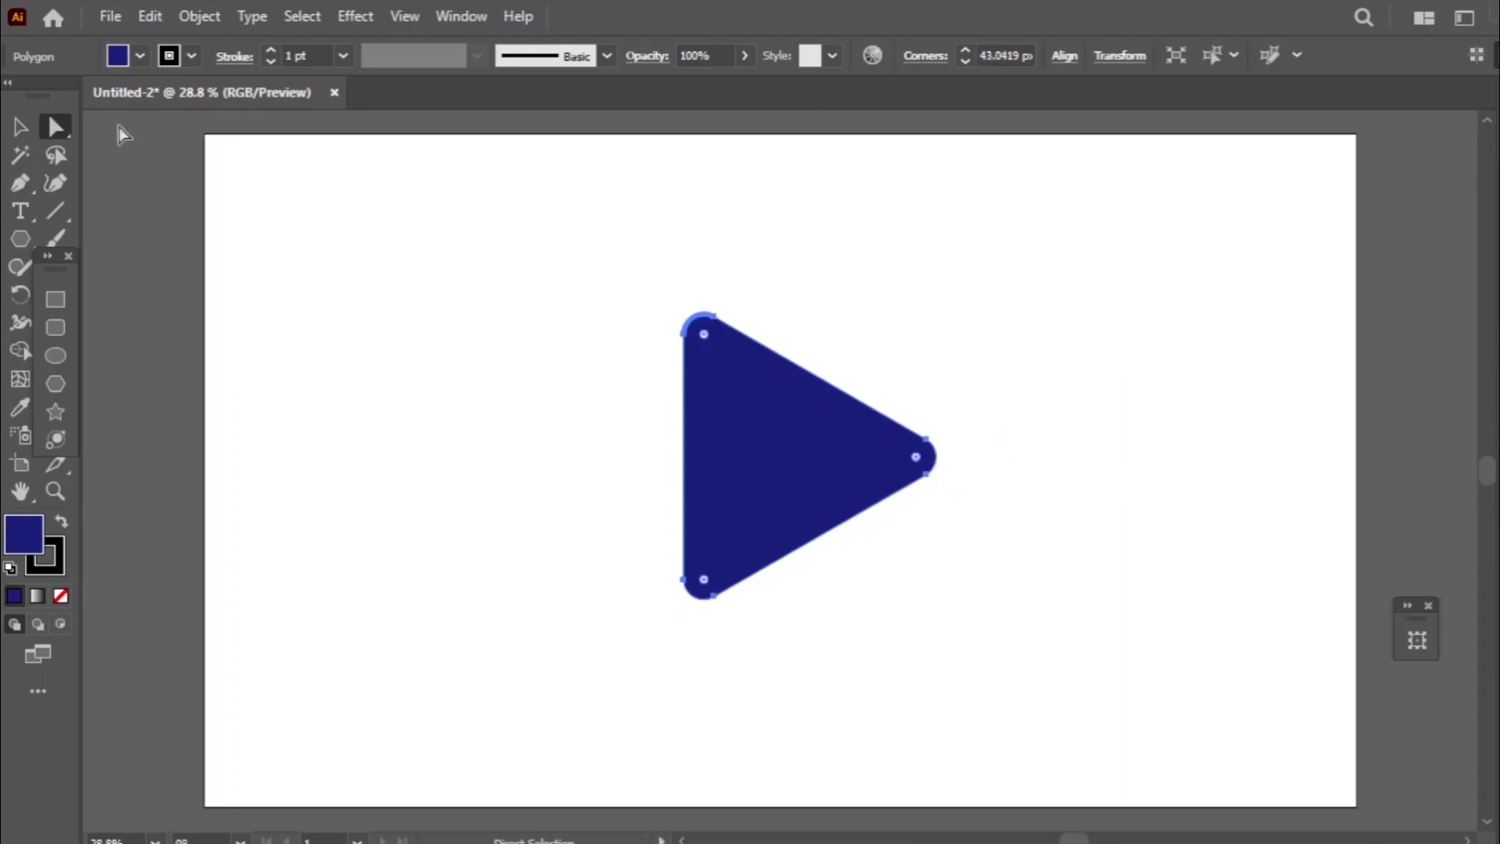
{"action": "left_click", "coordinate": [17, 127]}
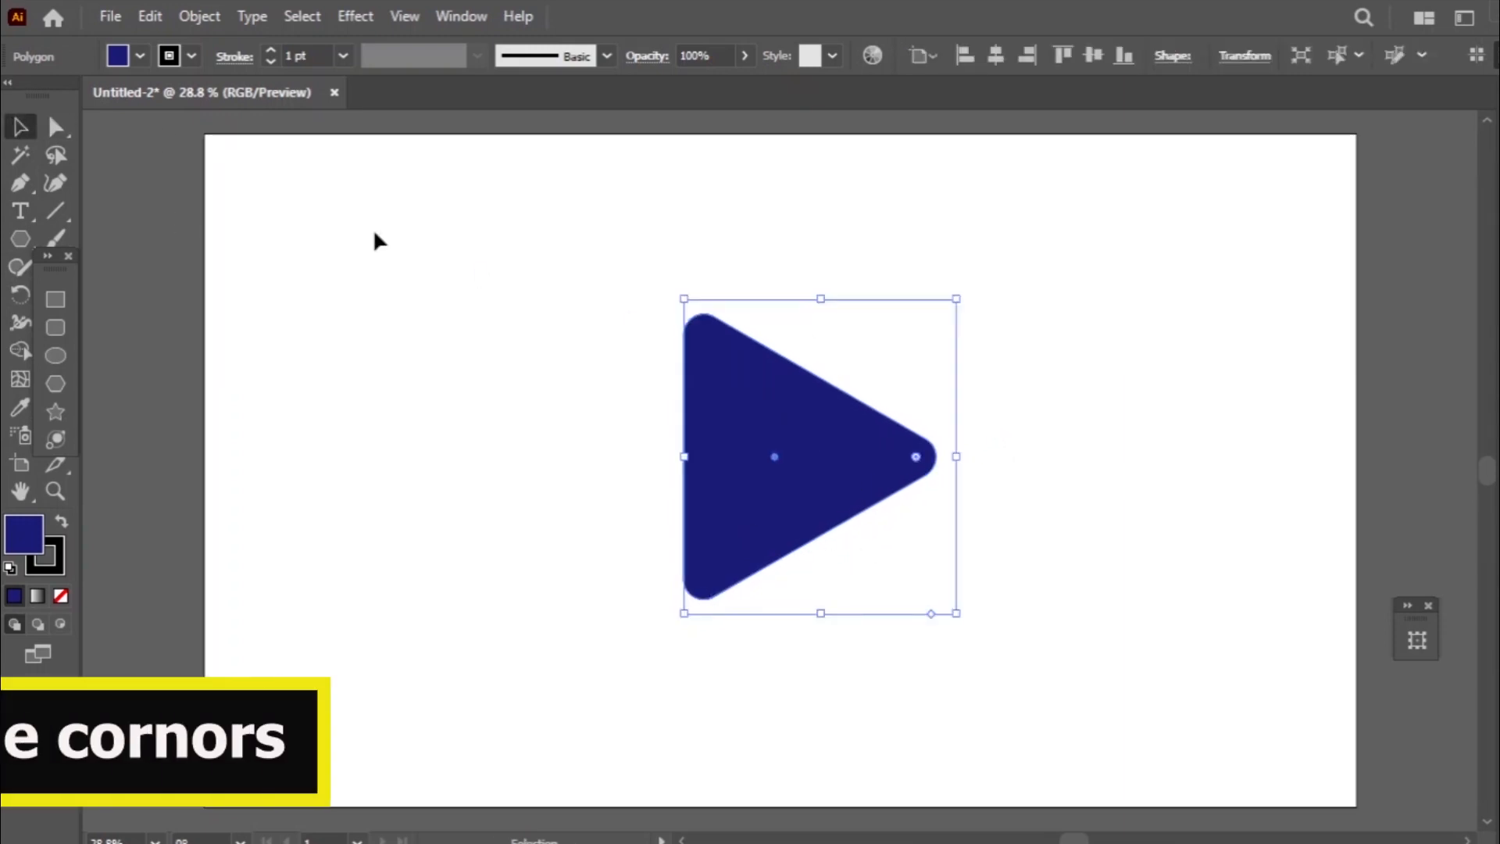
{"action": "key", "text": "a"}
{"action": "left_click_drag", "start_coordinate": [703, 350], "coordinate": [694, 319]}
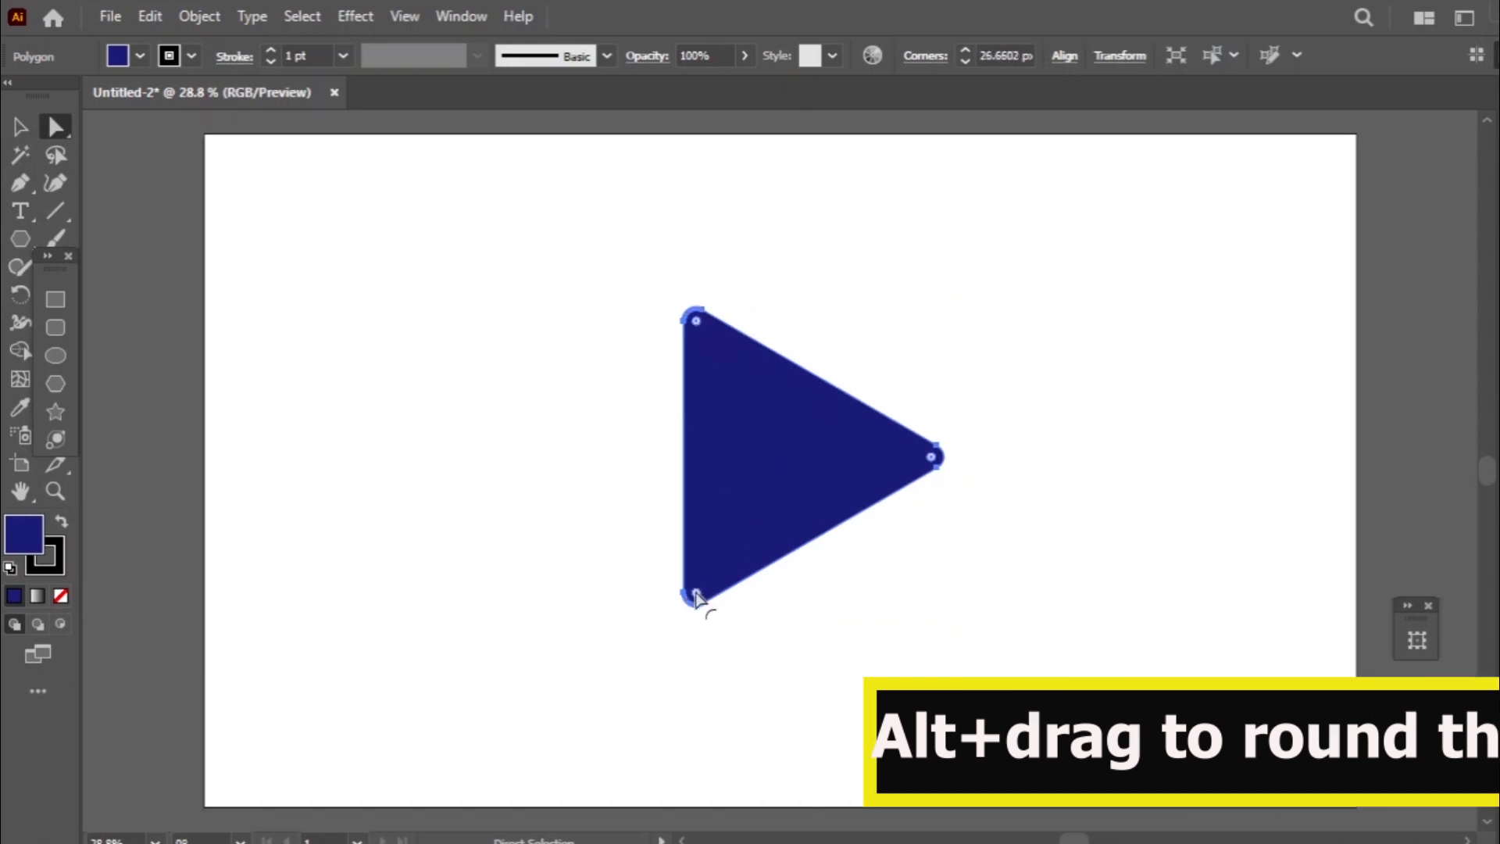
{"action": "left_click_drag", "start_coordinate": [696, 594], "coordinate": [694, 595]}
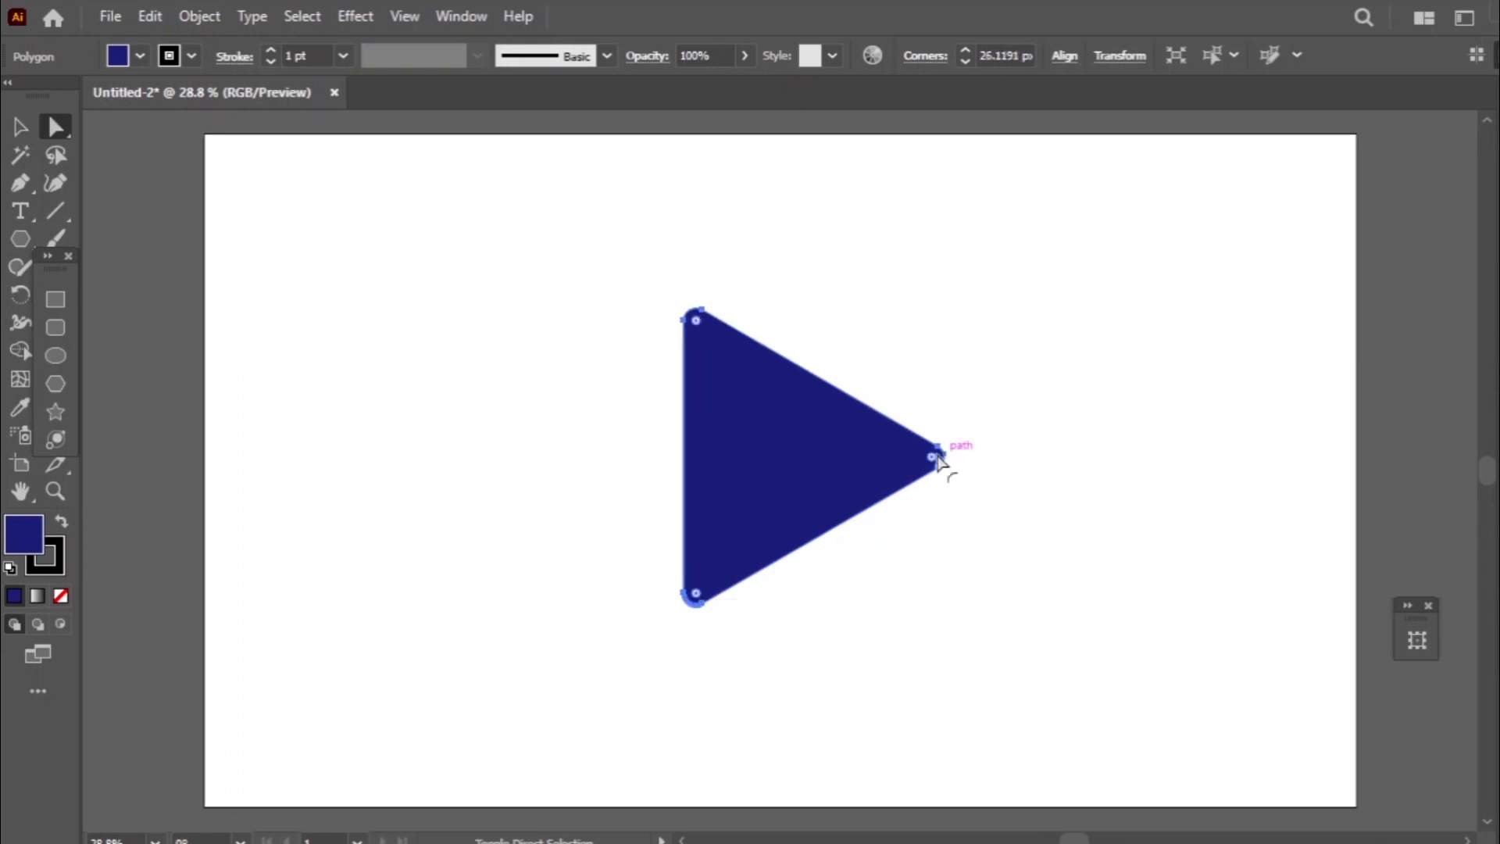
{"action": "left_click_drag", "start_coordinate": [935, 463], "coordinate": [886, 458]}
{"action": "left_click", "coordinate": [21, 127]}
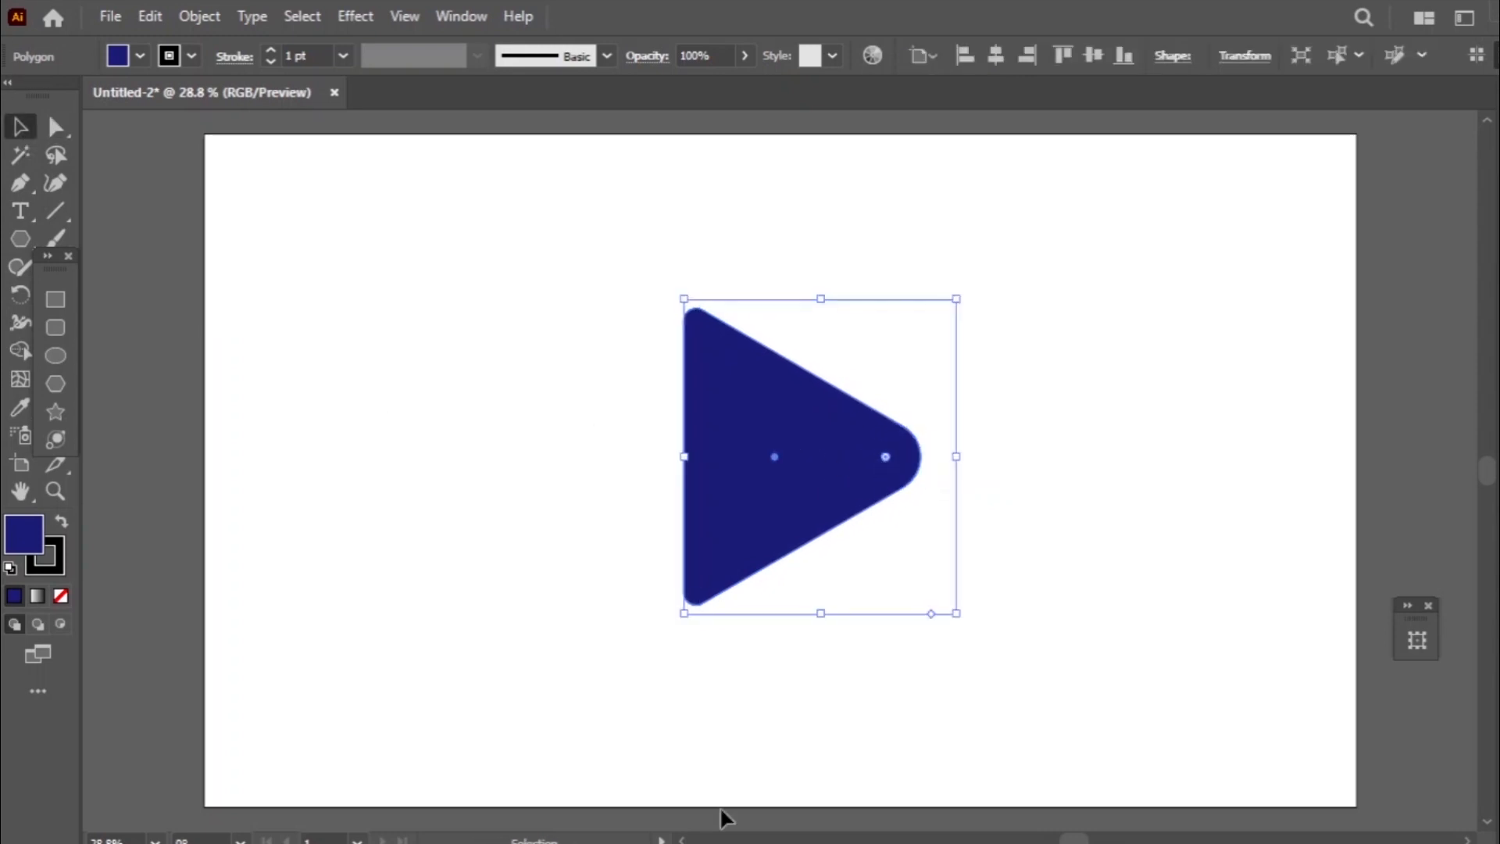
- Duplicate the rounded navy triangle slightly to the right of the original
{"action": "key", "text": "a"}
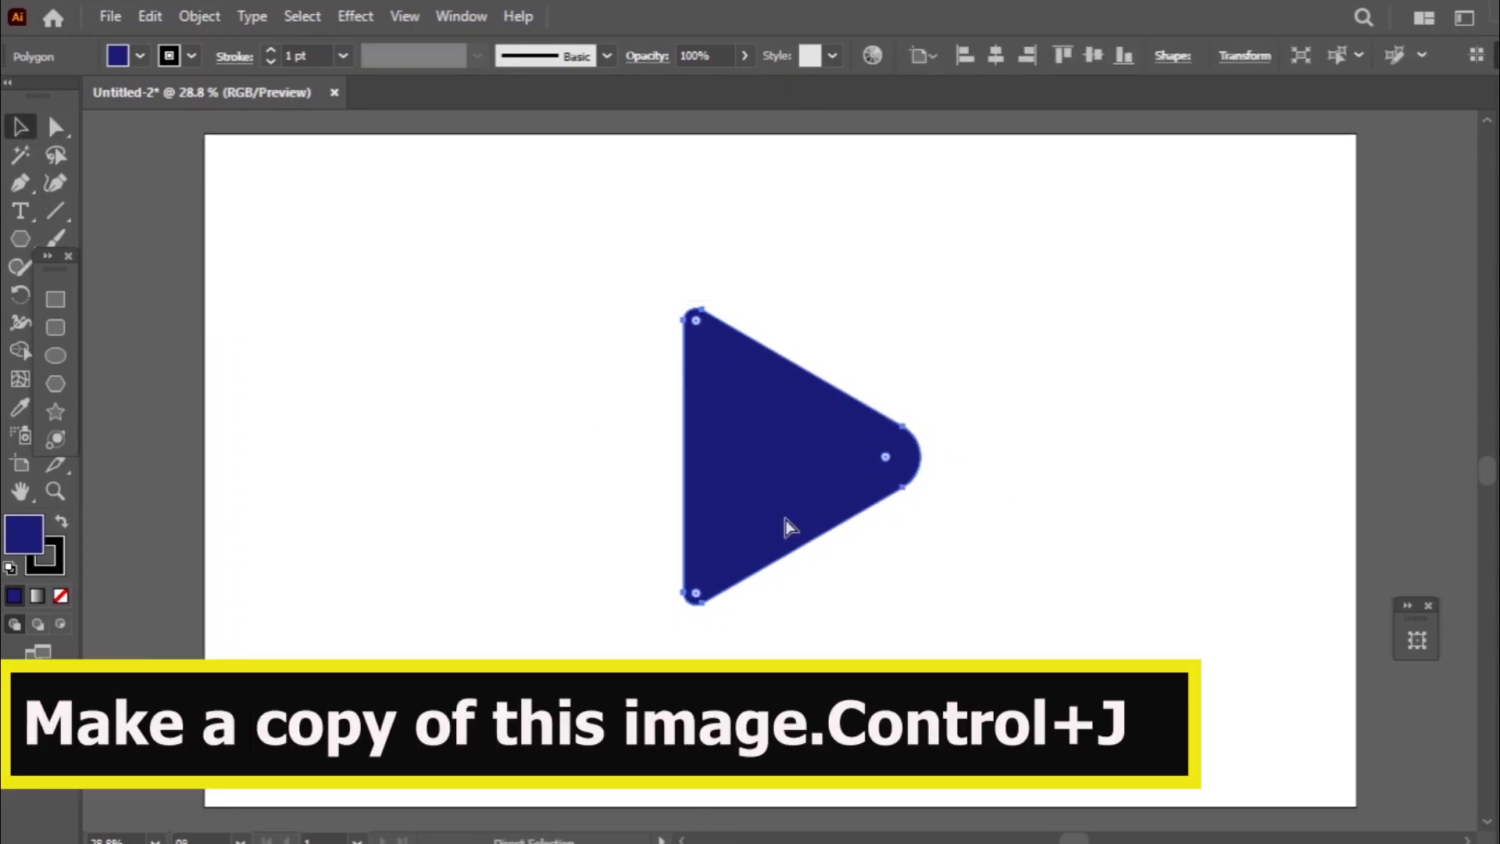
{"action": "key", "text": "v"}
{"action": "mouse_move", "coordinate": [804, 483]}
{"action": "left_mouse_down"}
{"action": "mouse_move", "coordinate": [858, 479]}
{"action": "mouse_move", "coordinate": [826, 484]}
{"action": "left_mouse_up"}
- Isolate the triangle copy, fill it with teal 32A2A5, and exit isolation mode
{"action": "double_click", "coordinate": [821, 481]}
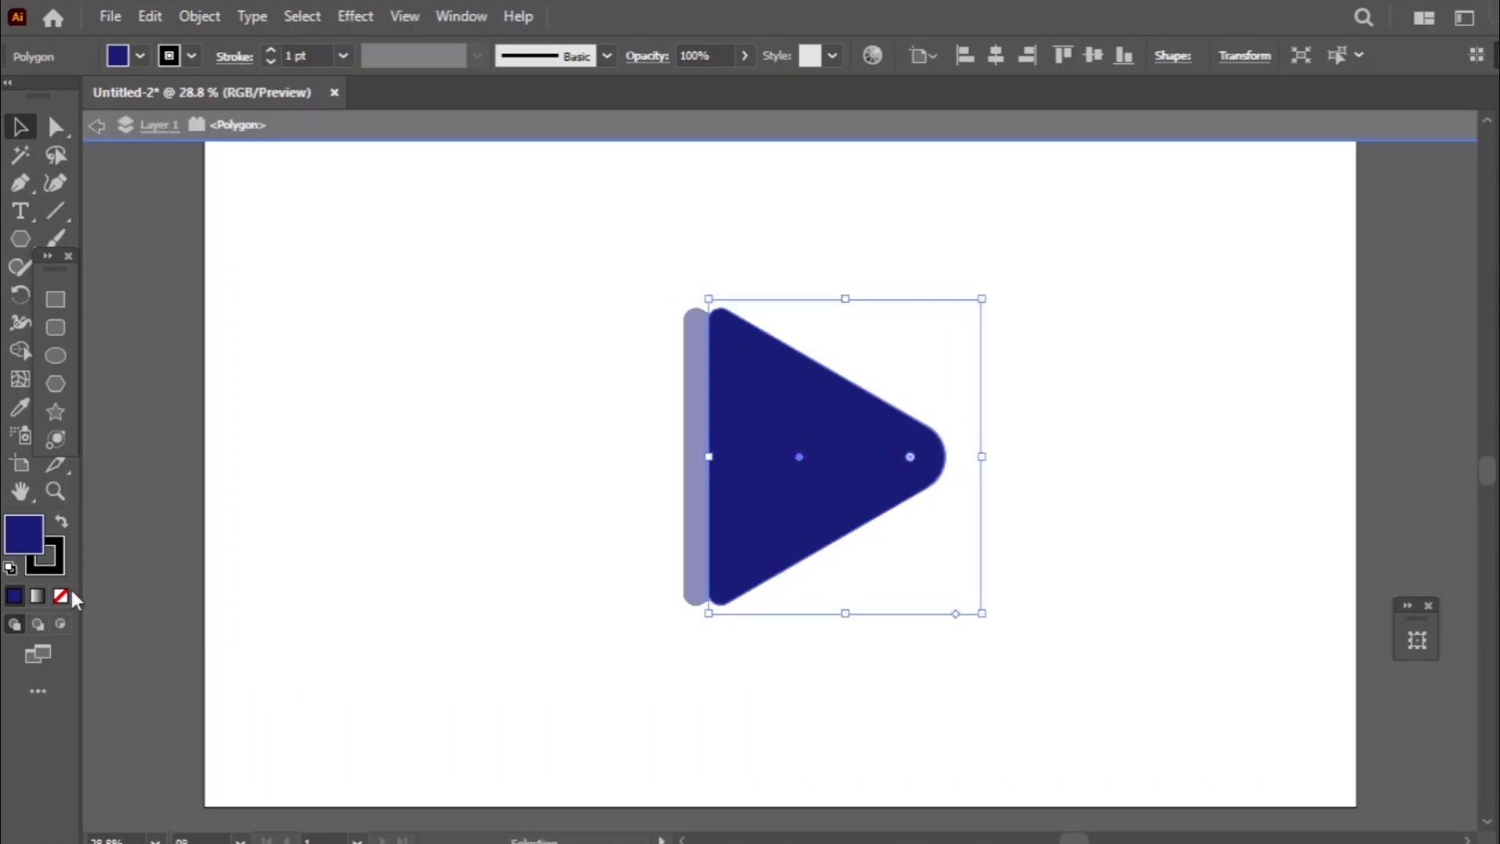
{"action": "double_click", "coordinate": [29, 539]}
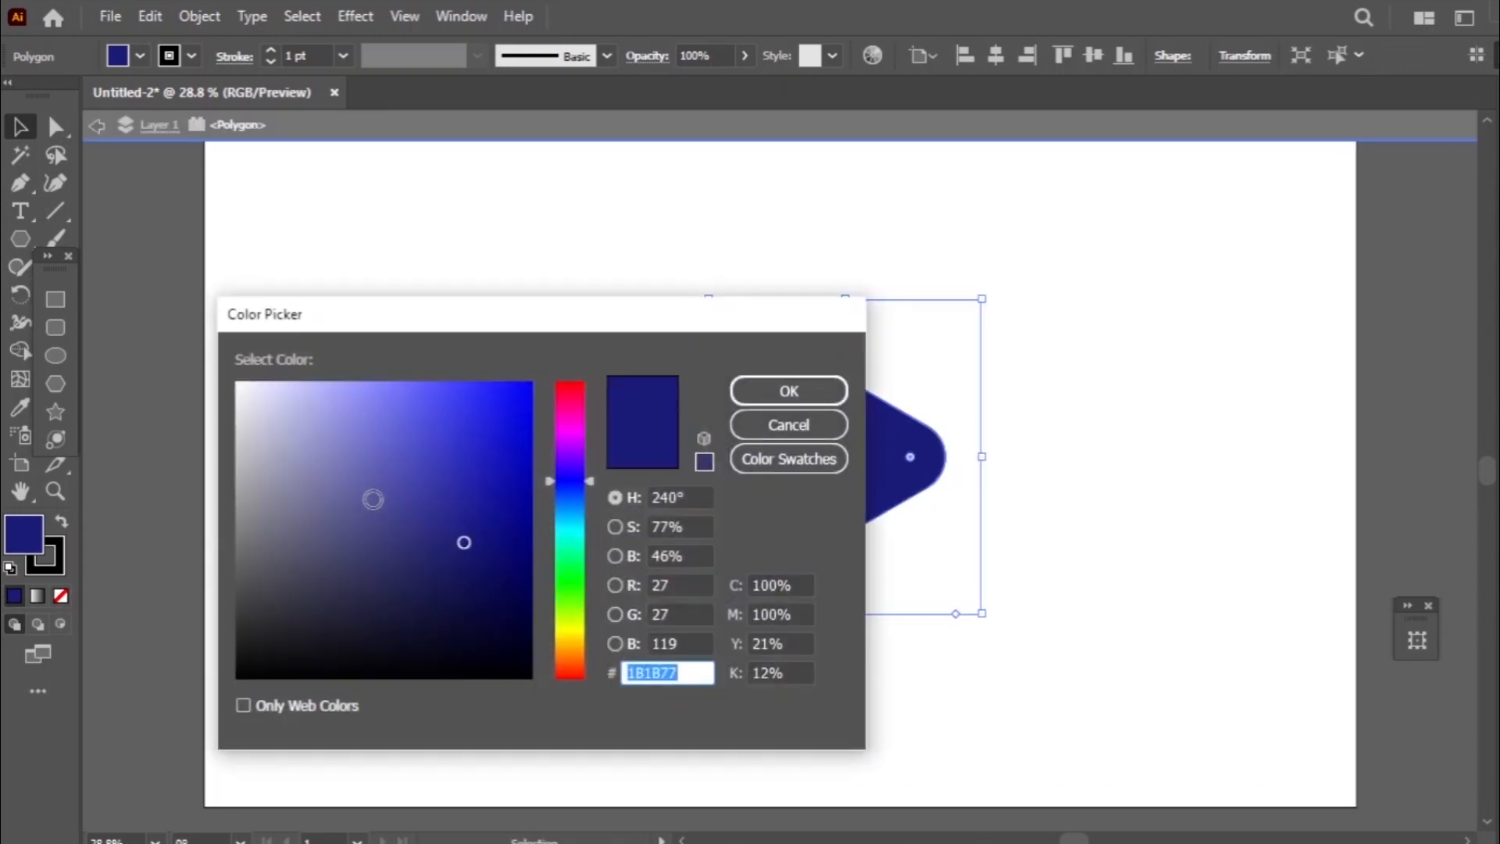
{"action": "left_click", "coordinate": [318, 555]}
{"action": "left_click", "coordinate": [302, 534]}
{"action": "mouse_move", "coordinate": [560, 539]}
{"action": "left_mouse_down"}
{"action": "mouse_move", "coordinate": [560, 491]}
{"action": "mouse_move", "coordinate": [560, 538]}
{"action": "left_mouse_up"}
{"action": "mouse_move", "coordinate": [461, 504]}
{"action": "left_mouse_down"}
{"action": "mouse_move", "coordinate": [438, 465]}
{"action": "mouse_move", "coordinate": [444, 484]}
{"action": "left_mouse_up"}
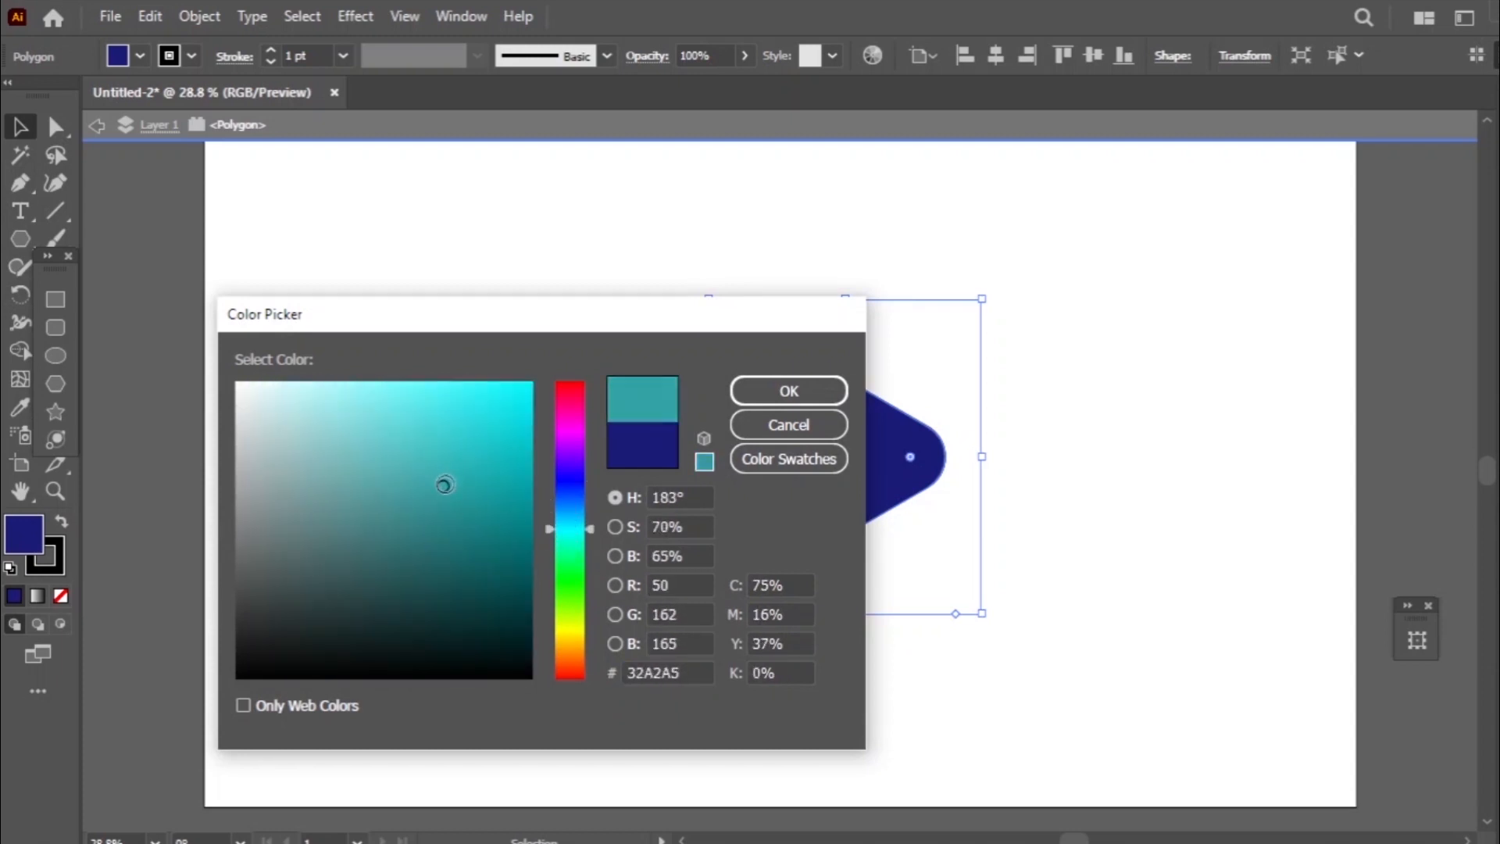
{"action": "left_click", "coordinate": [755, 394]}
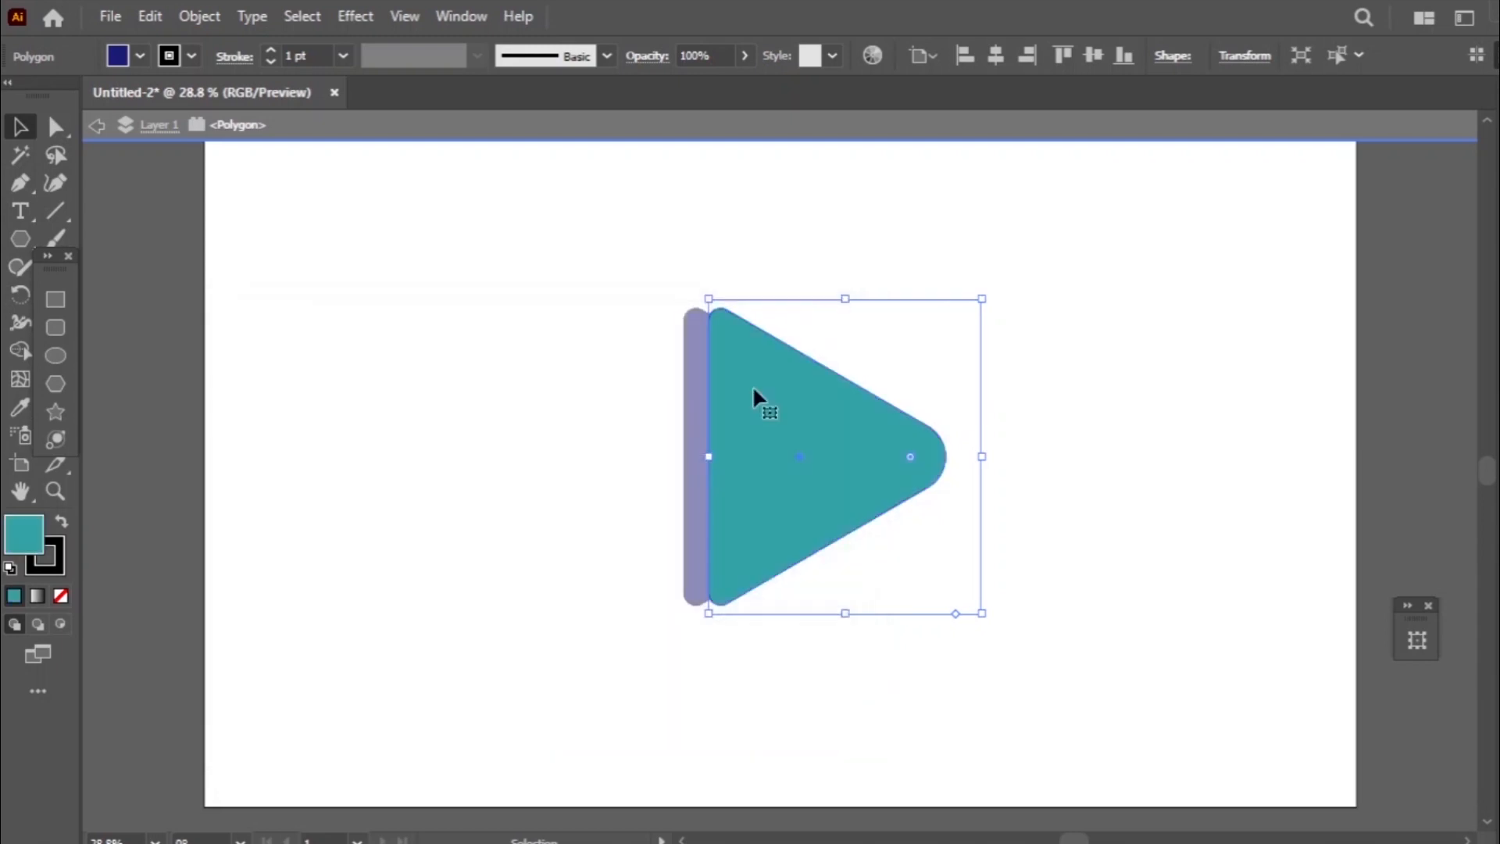
{"action": "left_click", "coordinate": [617, 475]}
{"action": "double_click", "coordinate": [617, 475]}
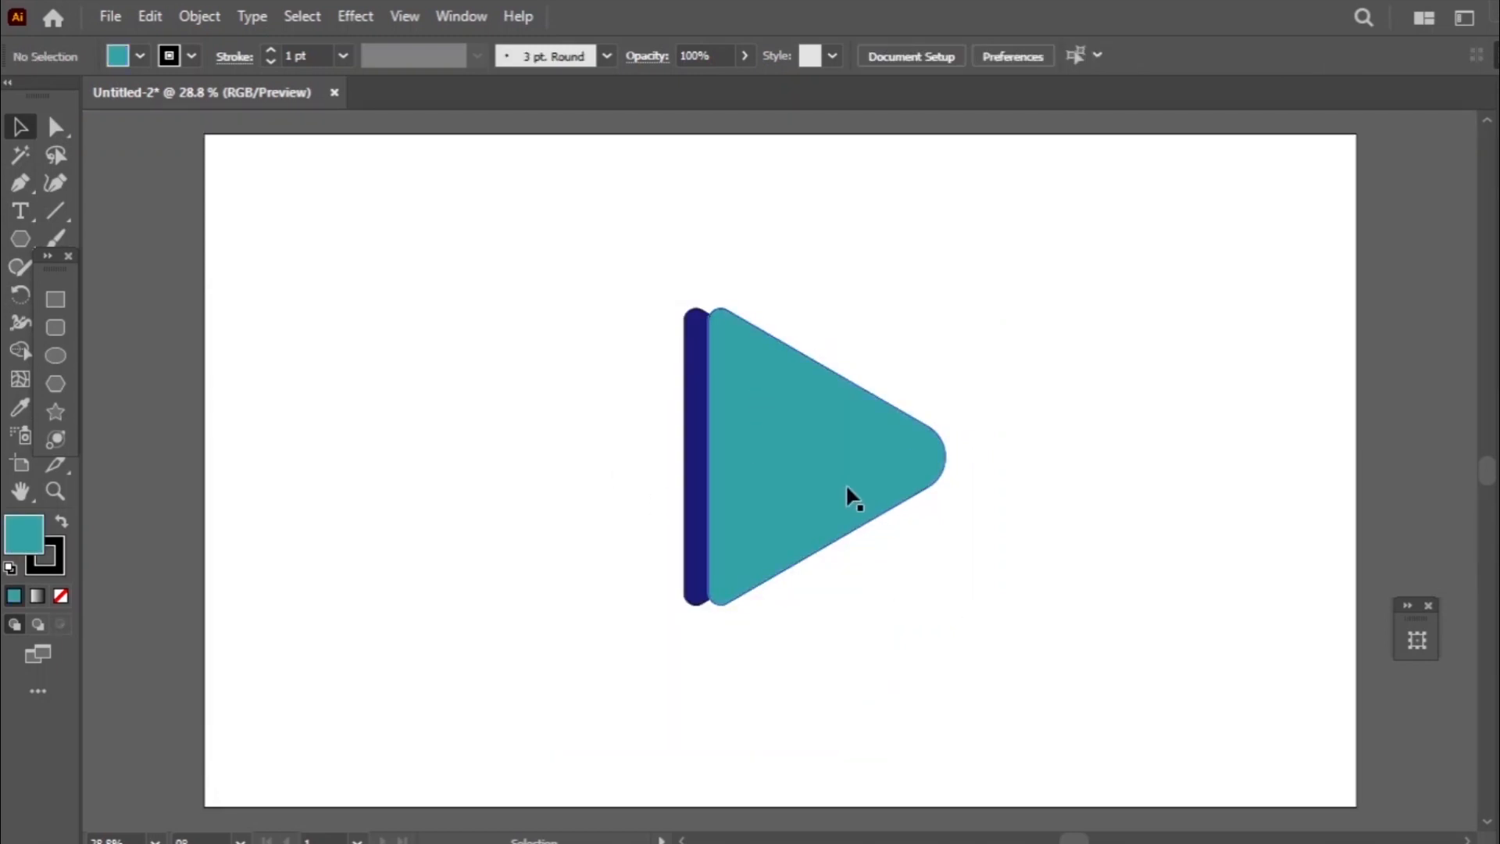
- Move the teal triangle back so that it sits exactly over the navy one
{"action": "left_click_drag", "start_coordinate": [847, 495], "coordinate": [822, 480]}
{"action": "left_click", "coordinate": [821, 663]}
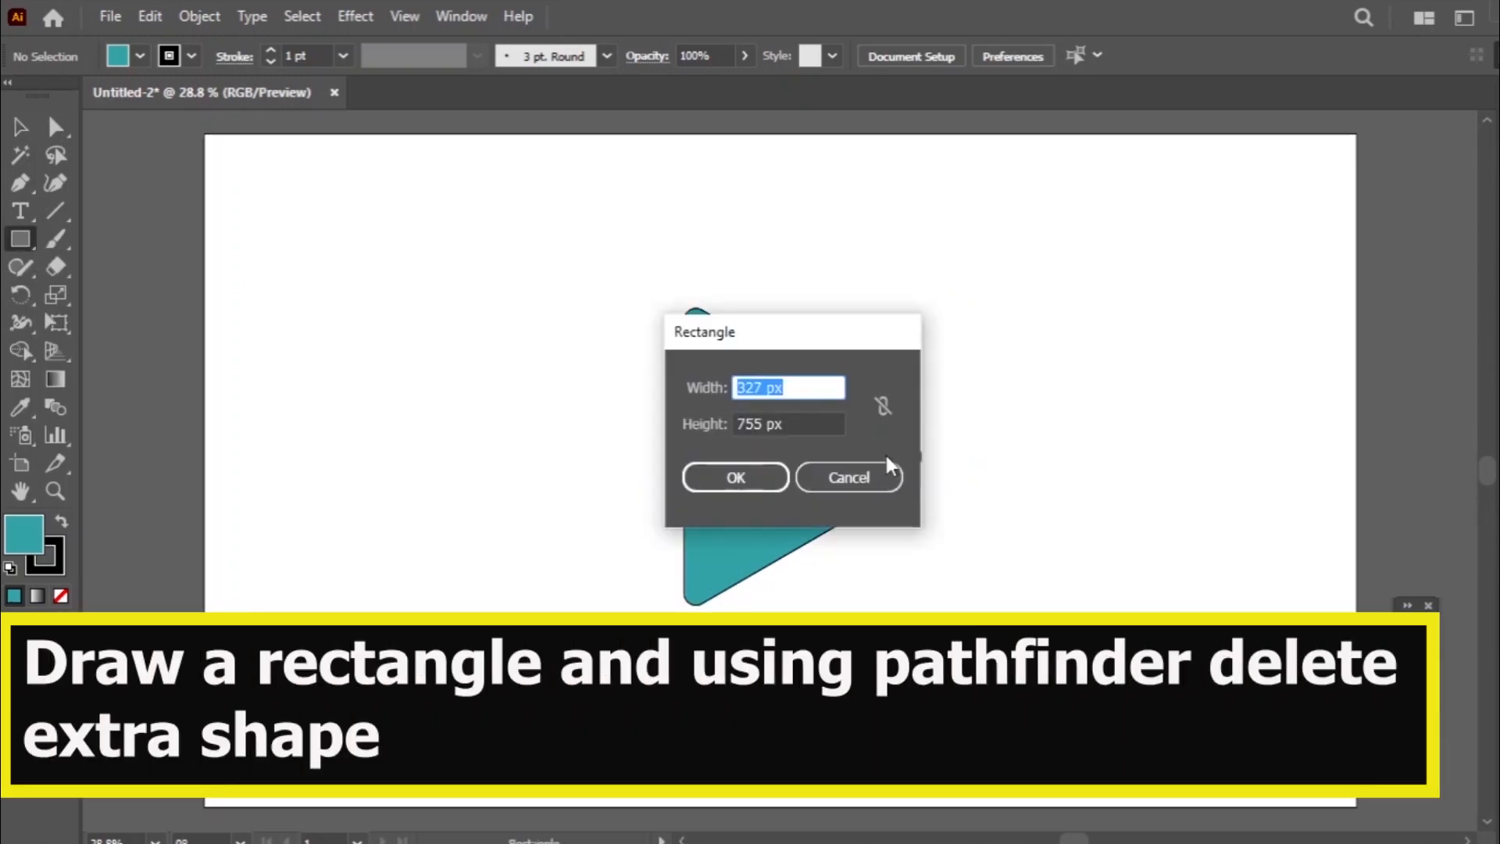
{"action": "left_click", "coordinate": [849, 476]}
- Draw a tall rectangle over the left part of the teal triangle and select both shapes
{"action": "left_click_drag", "start_coordinate": [632, 265], "coordinate": [809, 646]}
{"action": "left_click", "coordinate": [21, 126]}
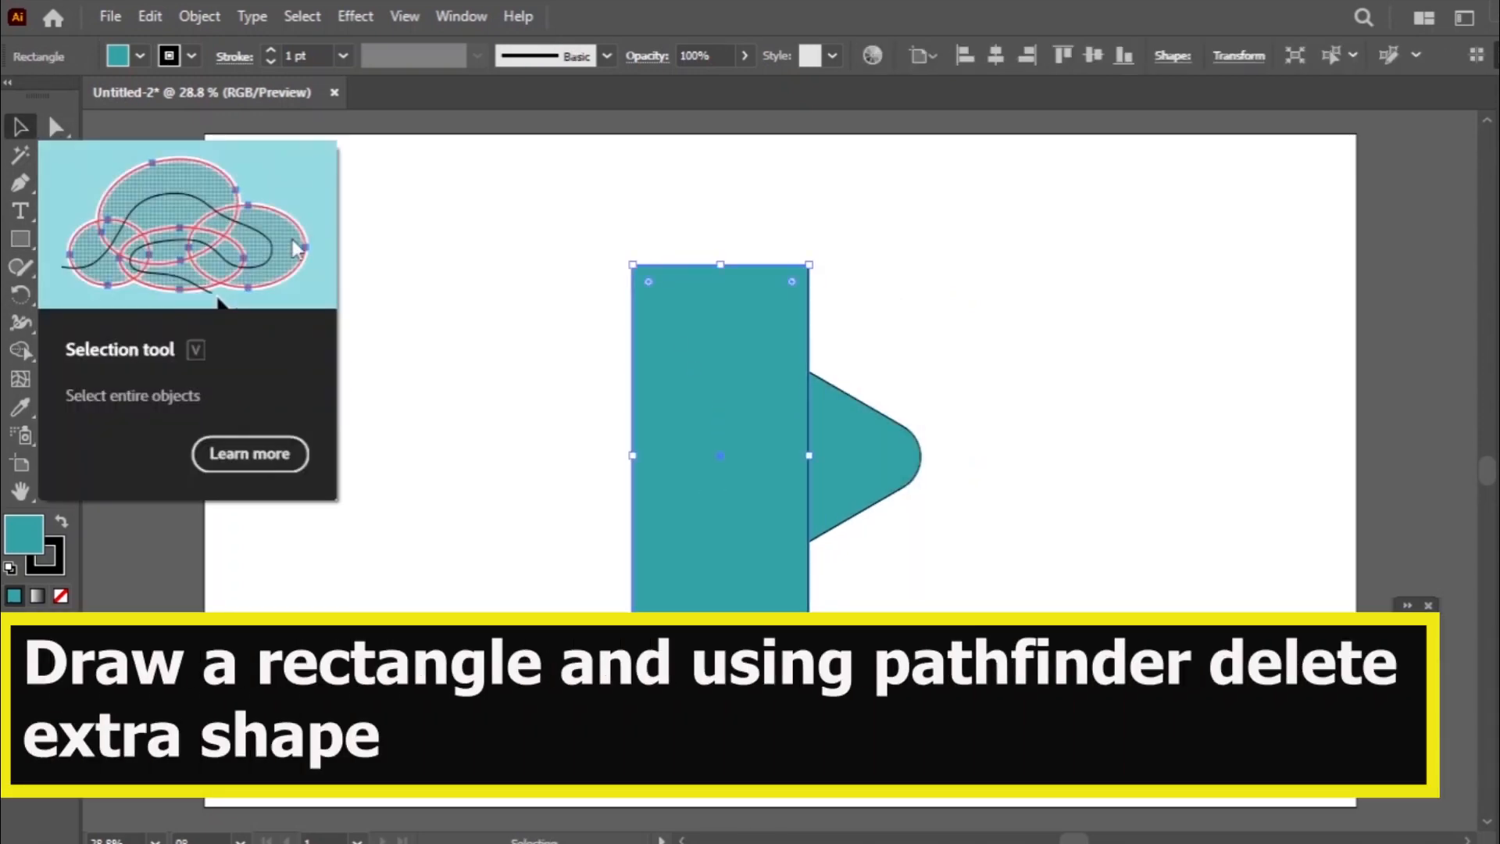
{"action": "key", "text": "a"}
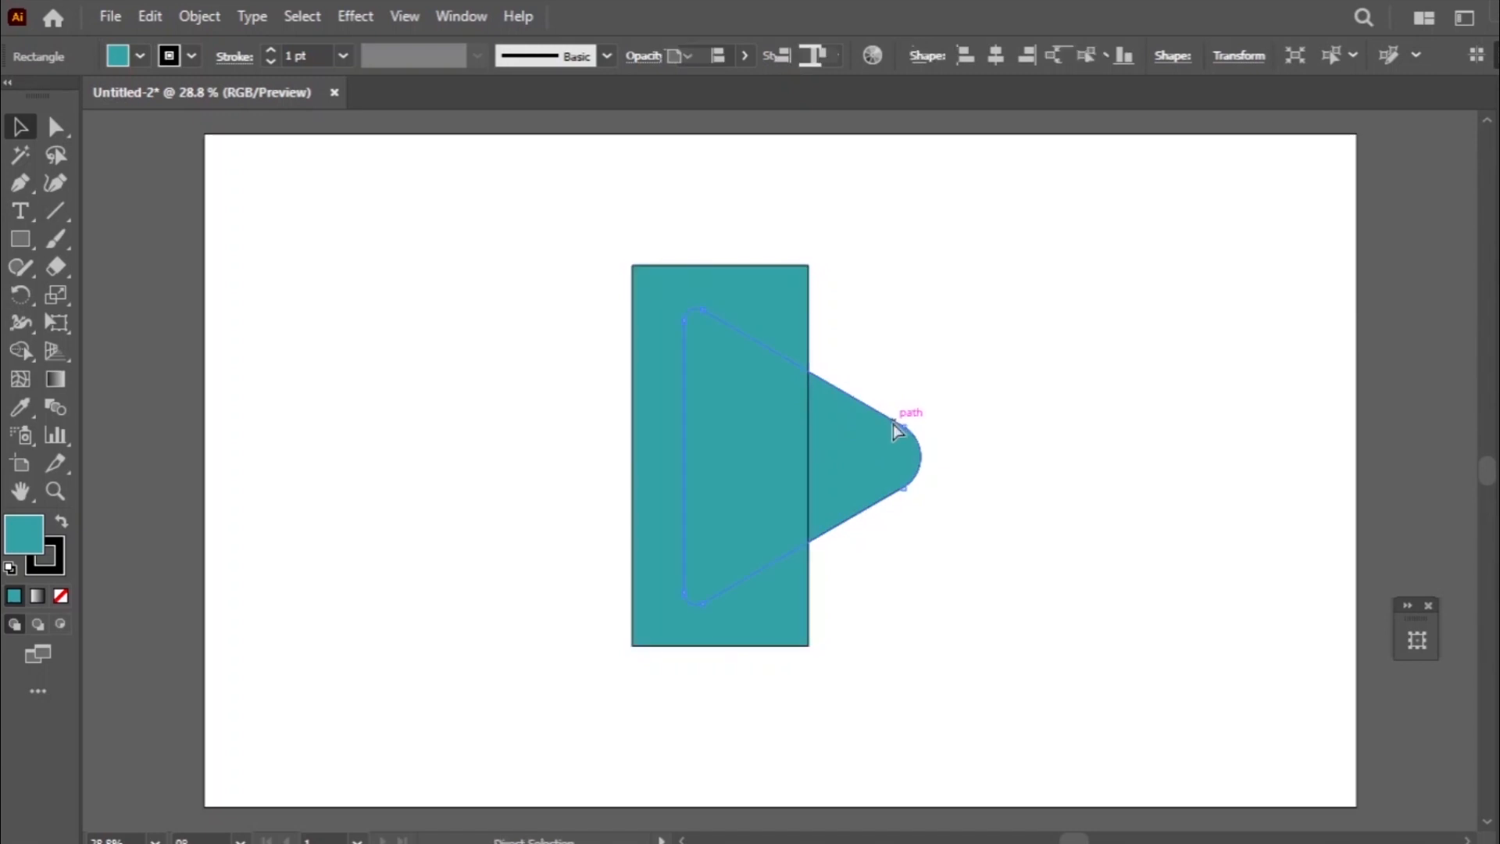
{"action": "left_click", "coordinate": [1012, 414]}
{"action": "left_click", "coordinate": [875, 449]}
{"action": "left_click", "coordinate": [677, 288]}
{"action": "left_click", "coordinate": [21, 350]}
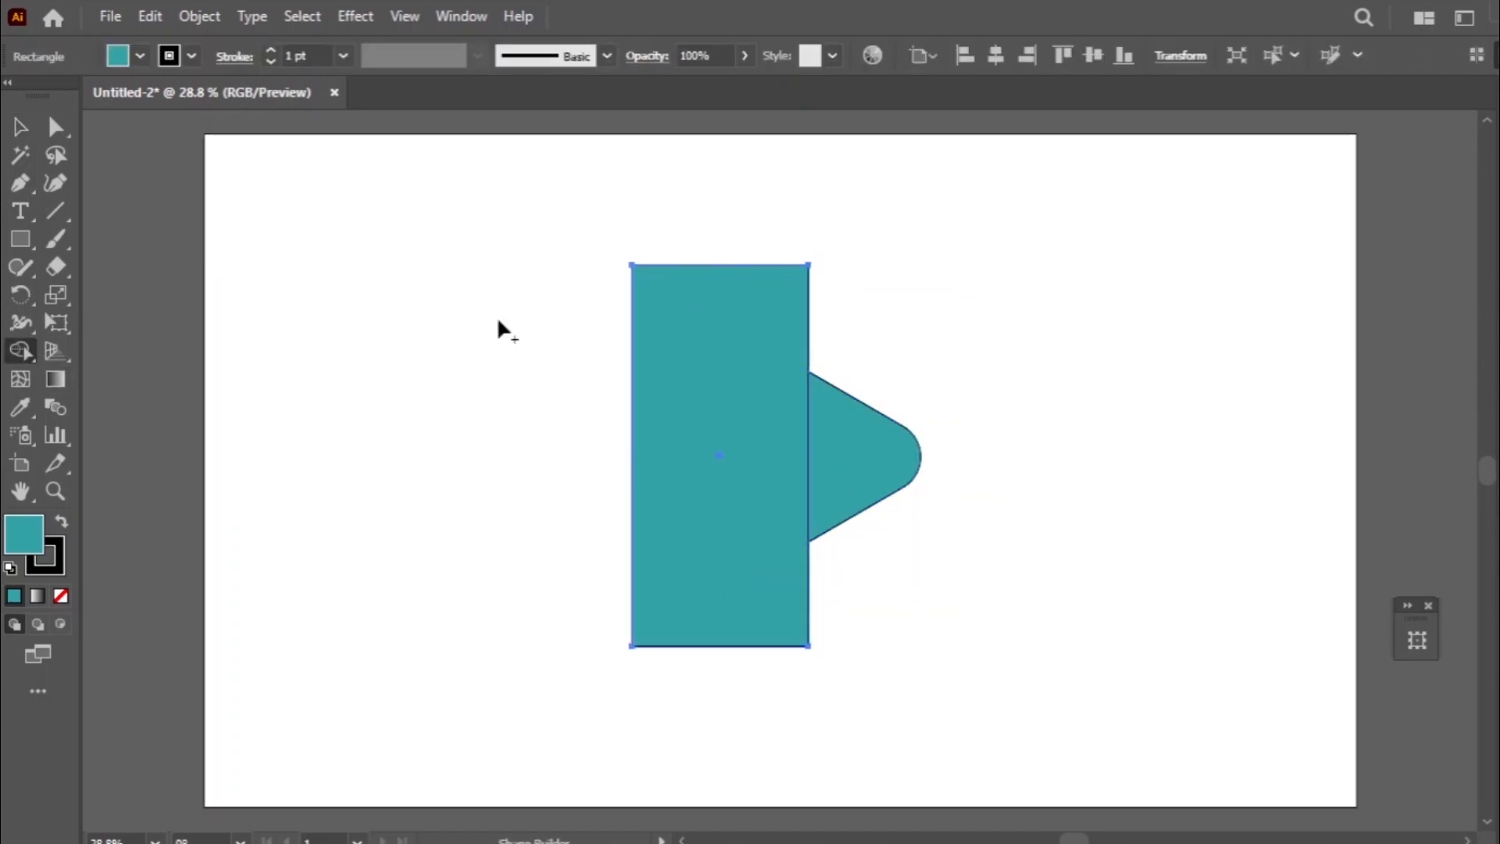
{"action": "key", "text": "v"}
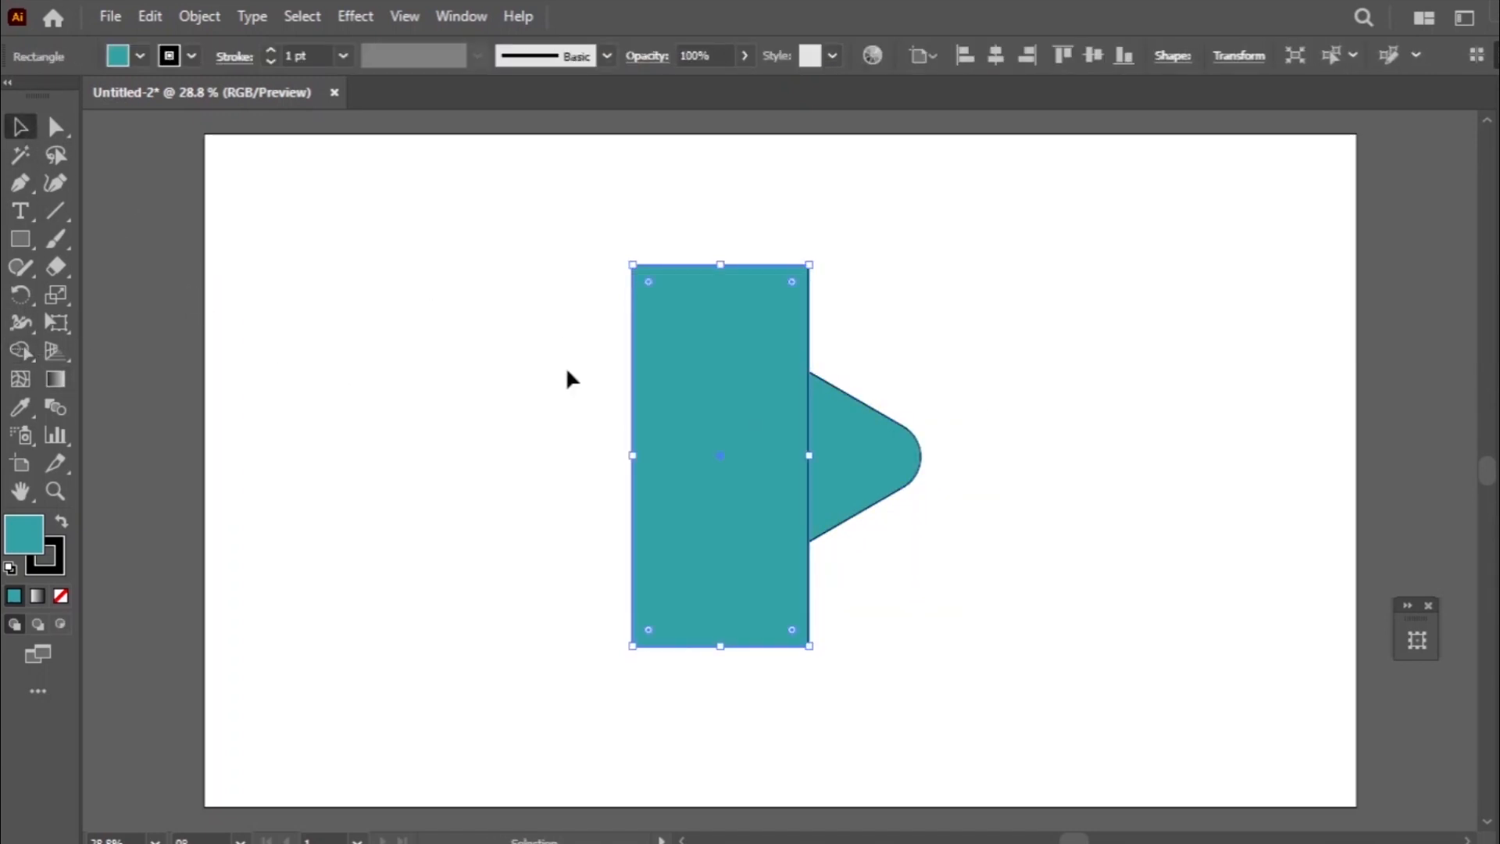
{"action": "left_click", "coordinate": [815, 461], "text": "shift"}
- Try to combine the rectangle's area outside the triangle with the Shape Builder tool and undo it
{"action": "left_click", "coordinate": [25, 352]}
{"action": "left_click_drag", "start_coordinate": [762, 313], "coordinate": [694, 293]}
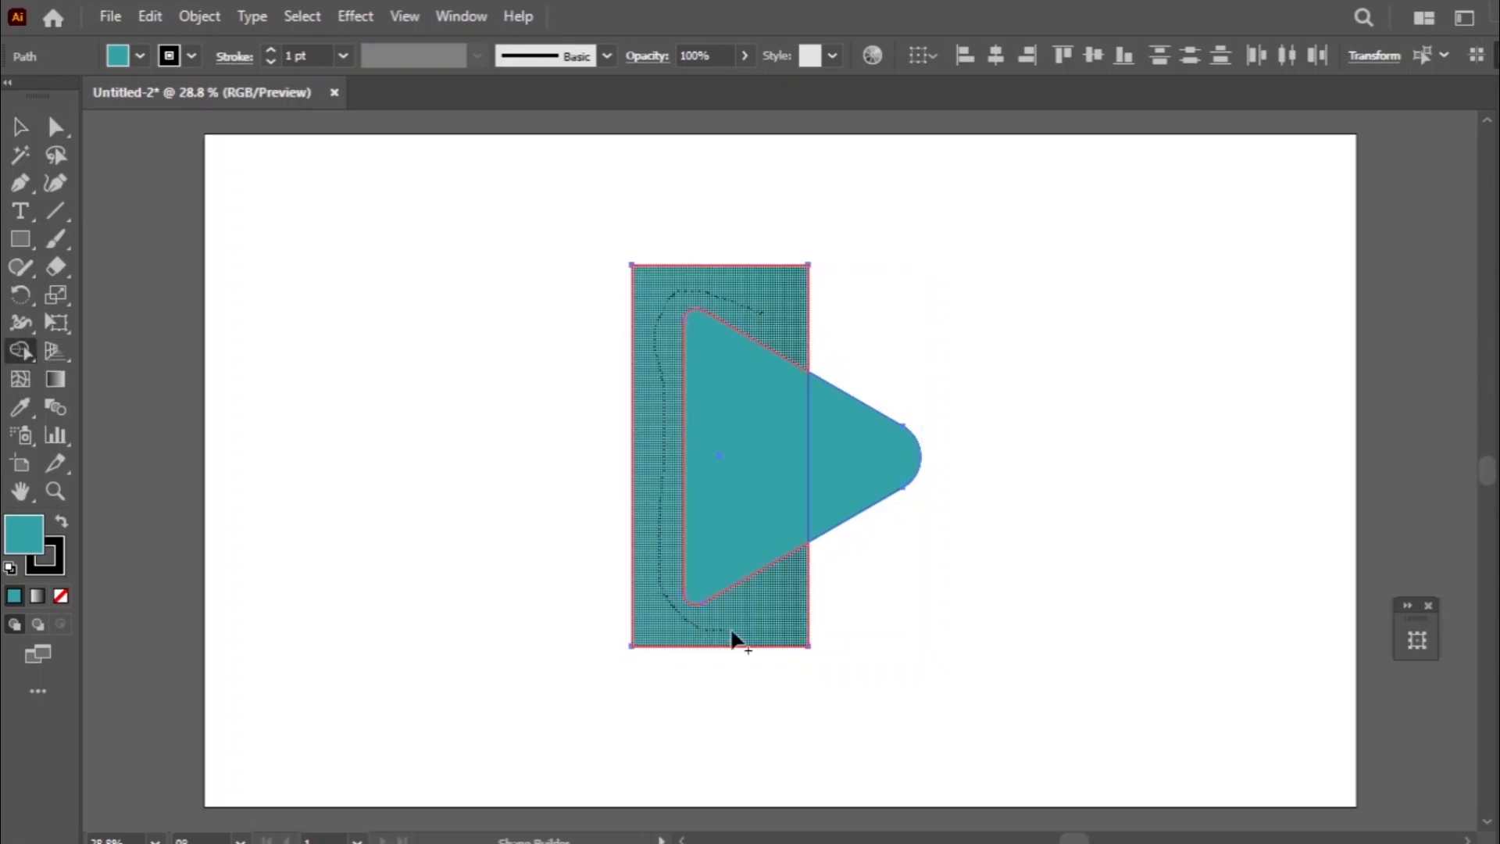
{"action": "left_click_drag", "start_coordinate": [732, 631], "coordinate": [741, 630]}
{"action": "left_click", "coordinate": [21, 127]}
{"action": "left_click", "coordinate": [62, 522]}
{"action": "left_click", "coordinate": [149, 17]}
{"action": "left_click", "coordinate": [173, 37]}
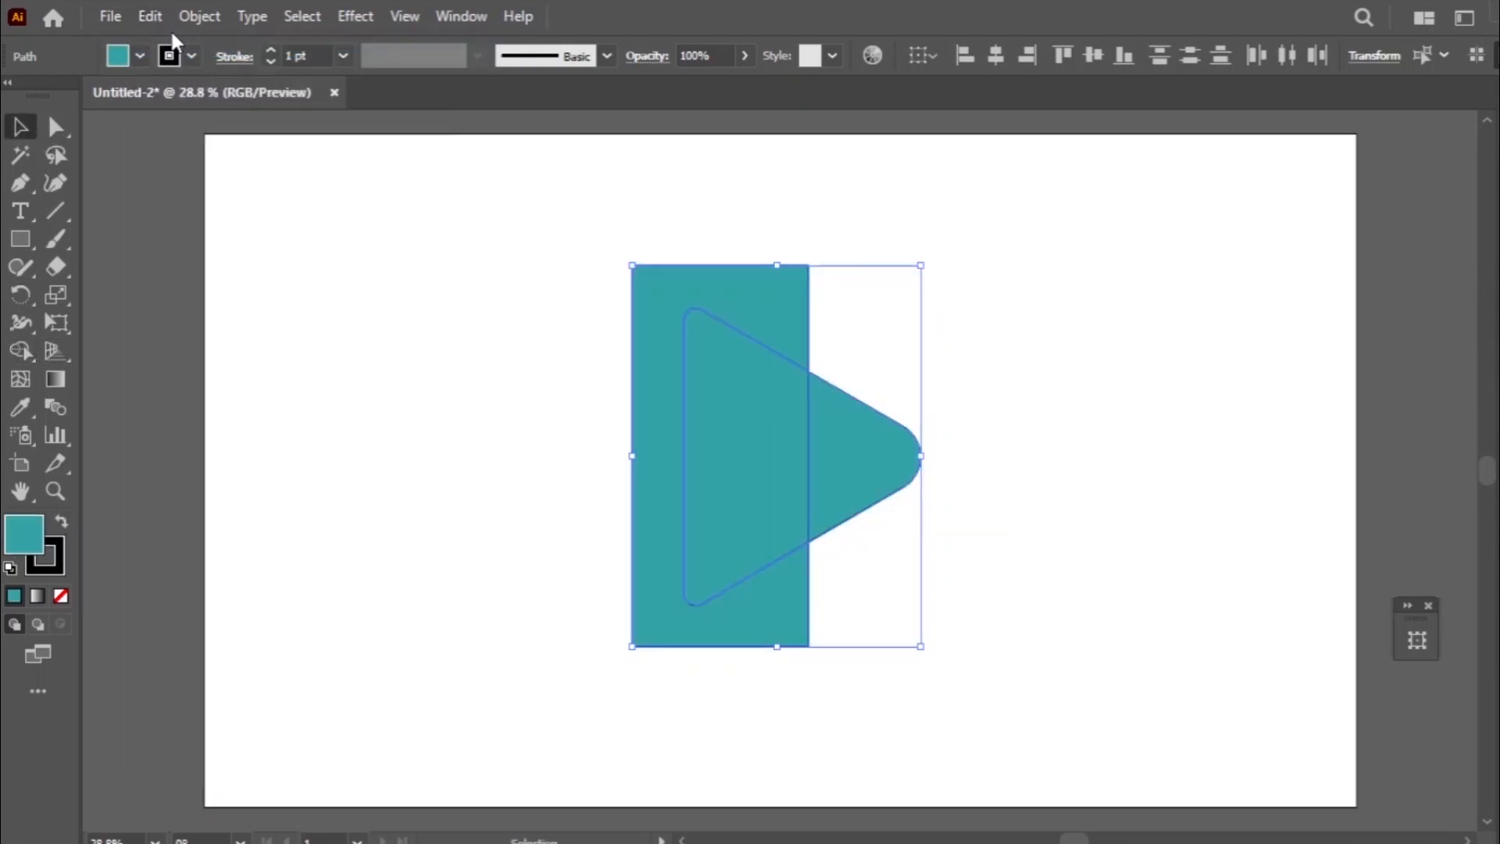
- Try the Shape Builder stroke around the triangle again with fill and stroke swapped, and undo it
{"action": "left_click", "coordinate": [21, 351]}
{"action": "left_click", "coordinate": [62, 522]}
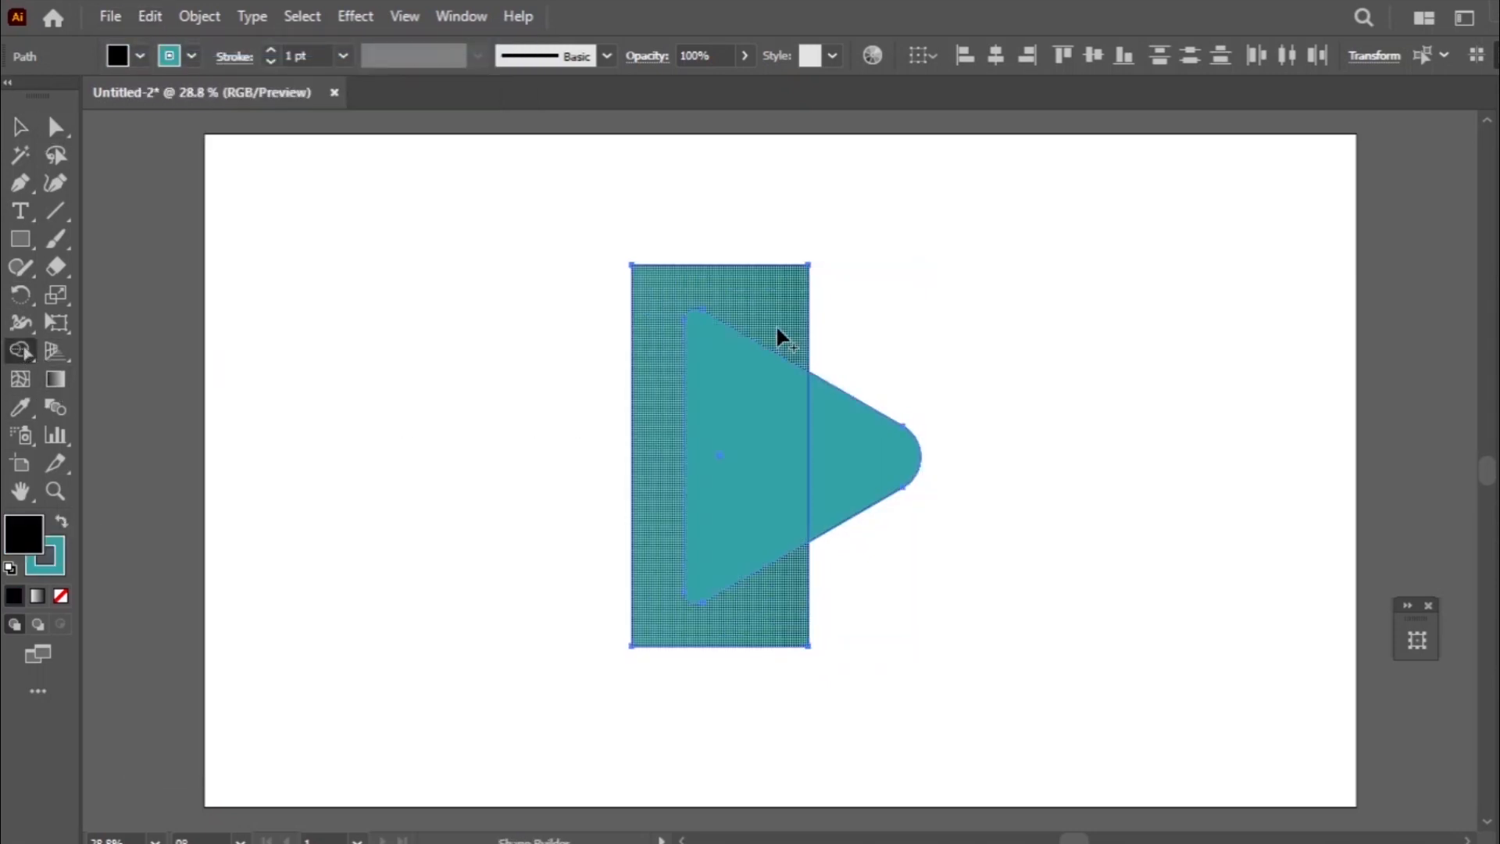
{"action": "mouse_move", "coordinate": [776, 325]}
{"action": "left_mouse_down"}
{"action": "mouse_move", "coordinate": [659, 388]}
{"action": "mouse_move", "coordinate": [739, 635]}
{"action": "left_mouse_up"}
{"action": "left_click", "coordinate": [21, 128]}
{"action": "left_click", "coordinate": [61, 522]}
{"action": "left_click", "coordinate": [149, 16]}
{"action": "left_click", "coordinate": [173, 38]}
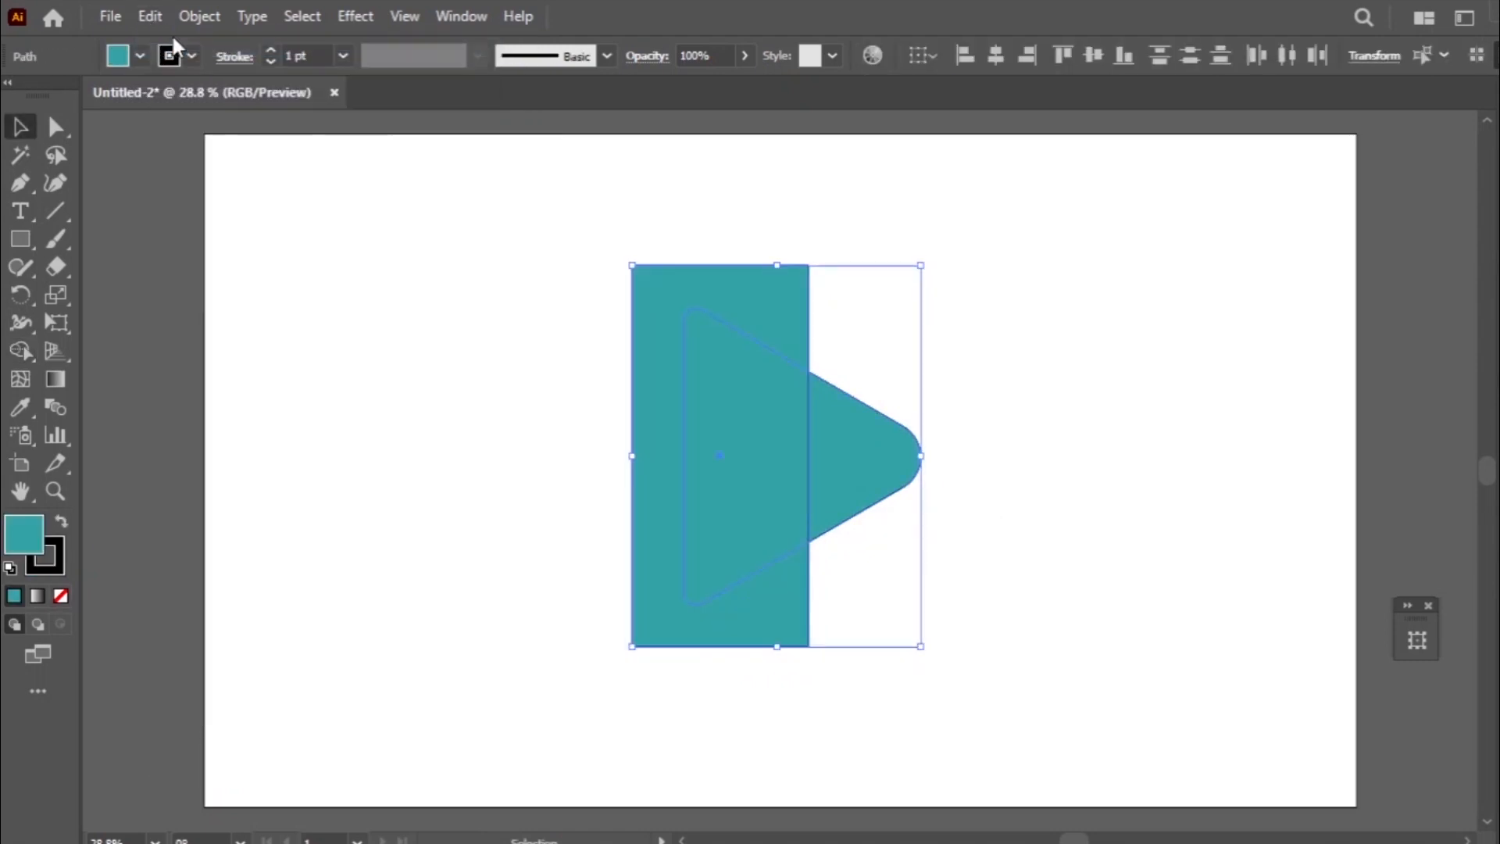
- Delete the tall rectangle that covers the left part of the triangle
{"action": "left_click", "coordinate": [21, 351]}
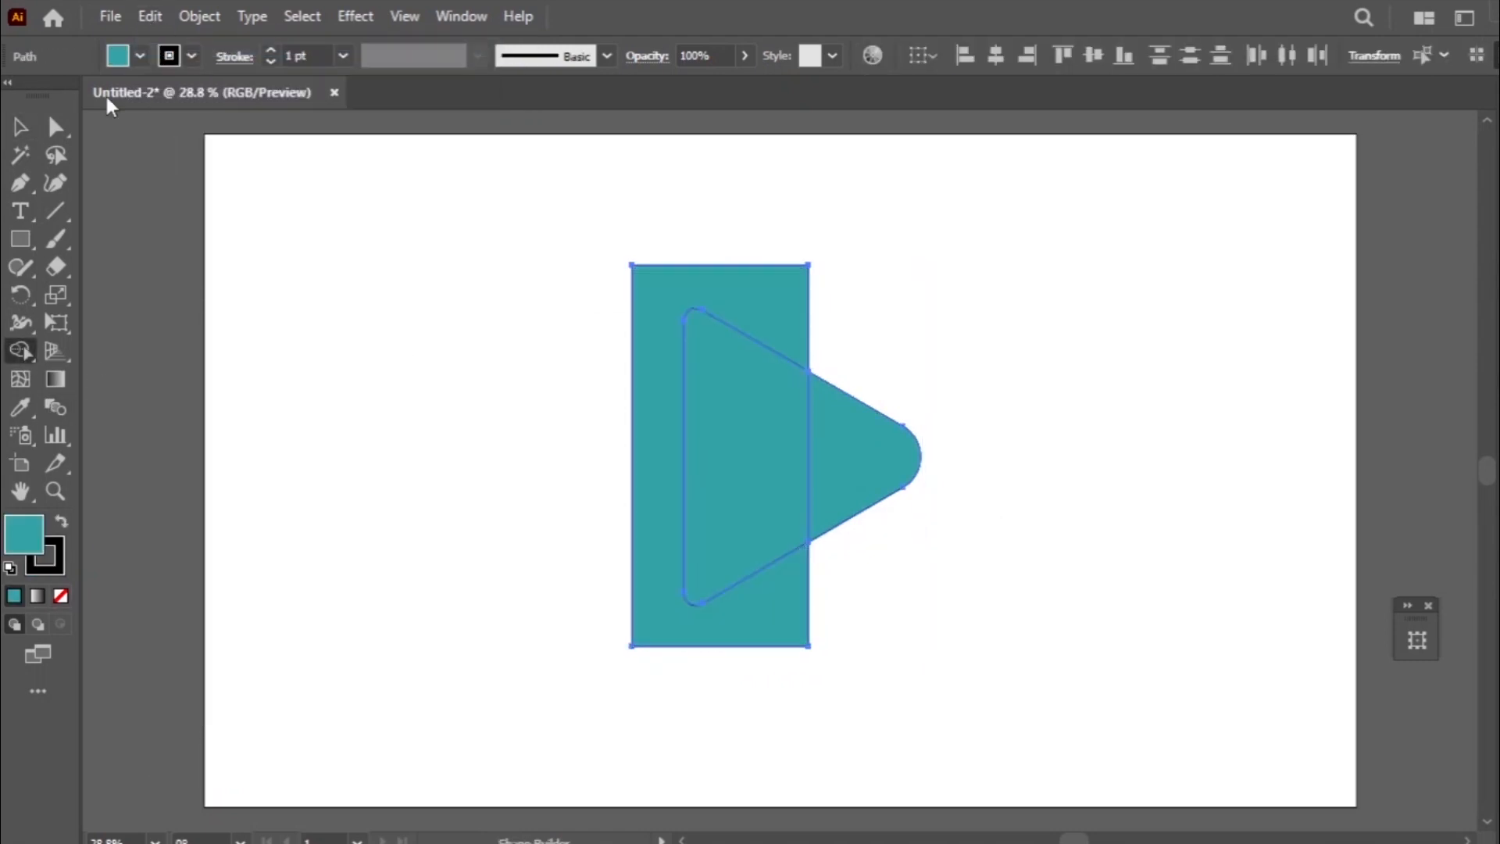
{"action": "key", "text": "v"}
{"action": "left_click", "coordinate": [709, 358]}
{"action": "left_click", "coordinate": [728, 278]}
{"action": "key", "text": "Delete"}
- Draw a narrower tall rectangle over the teal triangle's left part and use it to cut that part away, exposing the navy triangle
{"action": "key", "text": "m"}
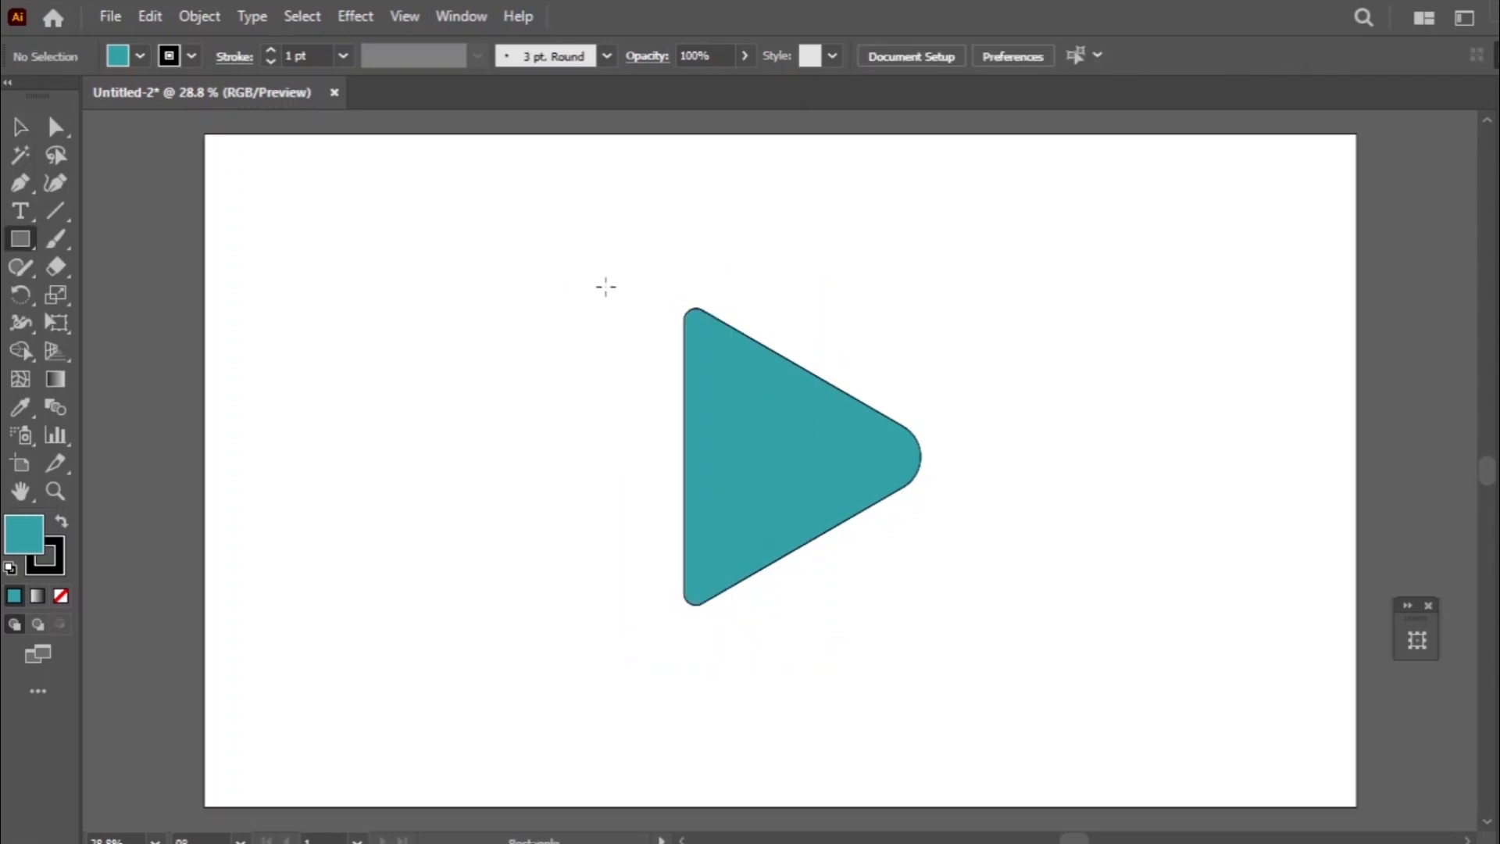
{"action": "left_click_drag", "start_coordinate": [636, 267], "coordinate": [787, 644]}
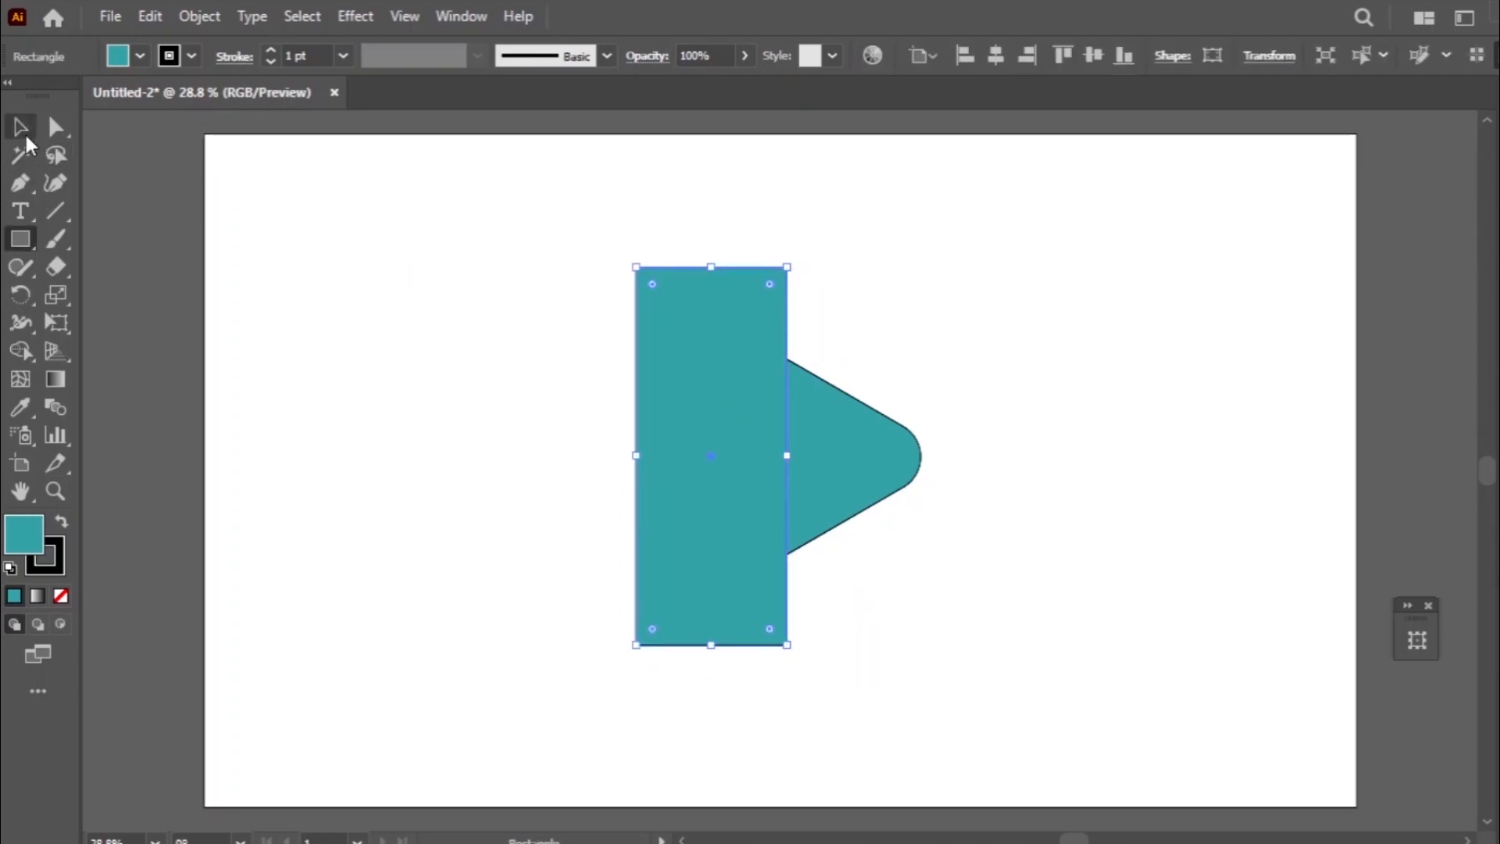
{"action": "left_click", "coordinate": [877, 484], "text": "shift"}
{"action": "key", "text": "shift+m"}
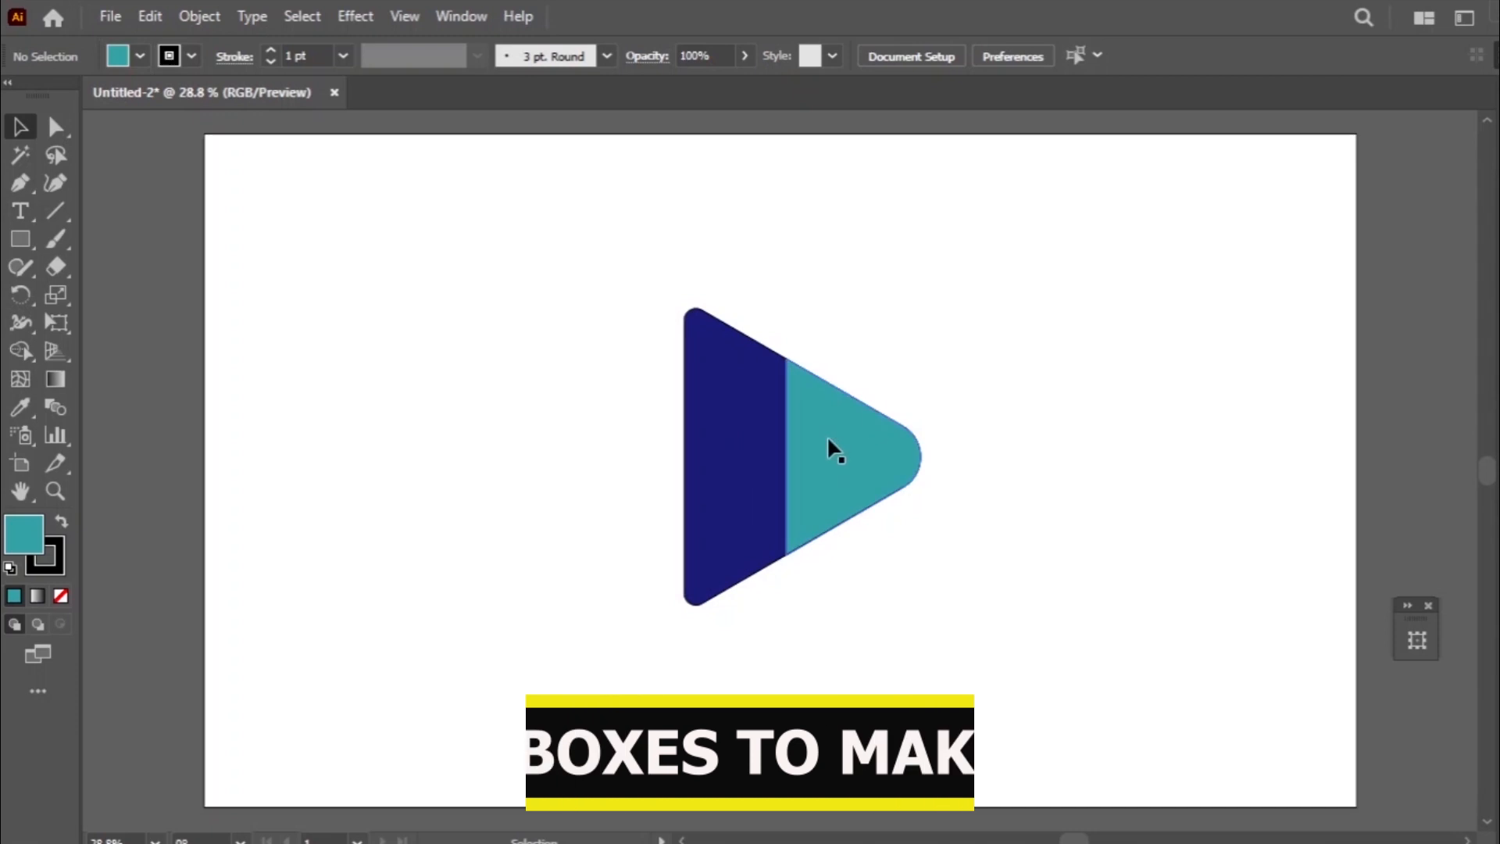
- Try to stretch the teal tip leftward and upward over the navy triangle, and undo the resizing
{"action": "left_click", "coordinate": [831, 446]}
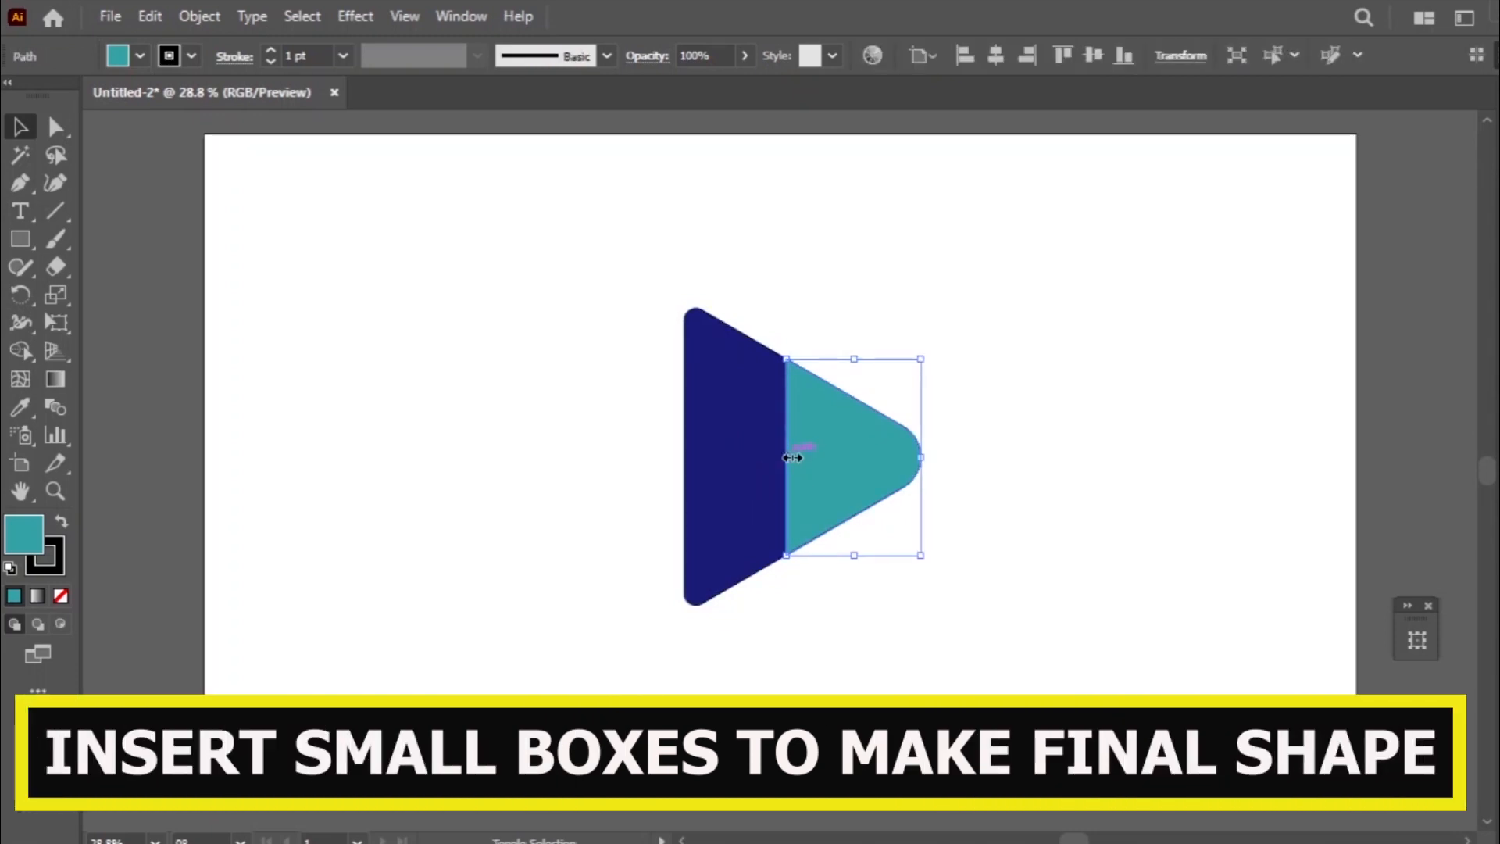
{"action": "left_click_drag", "start_coordinate": [786, 457], "coordinate": [768, 457]}
{"action": "left_click_drag", "start_coordinate": [844, 349], "coordinate": [838, 349]}
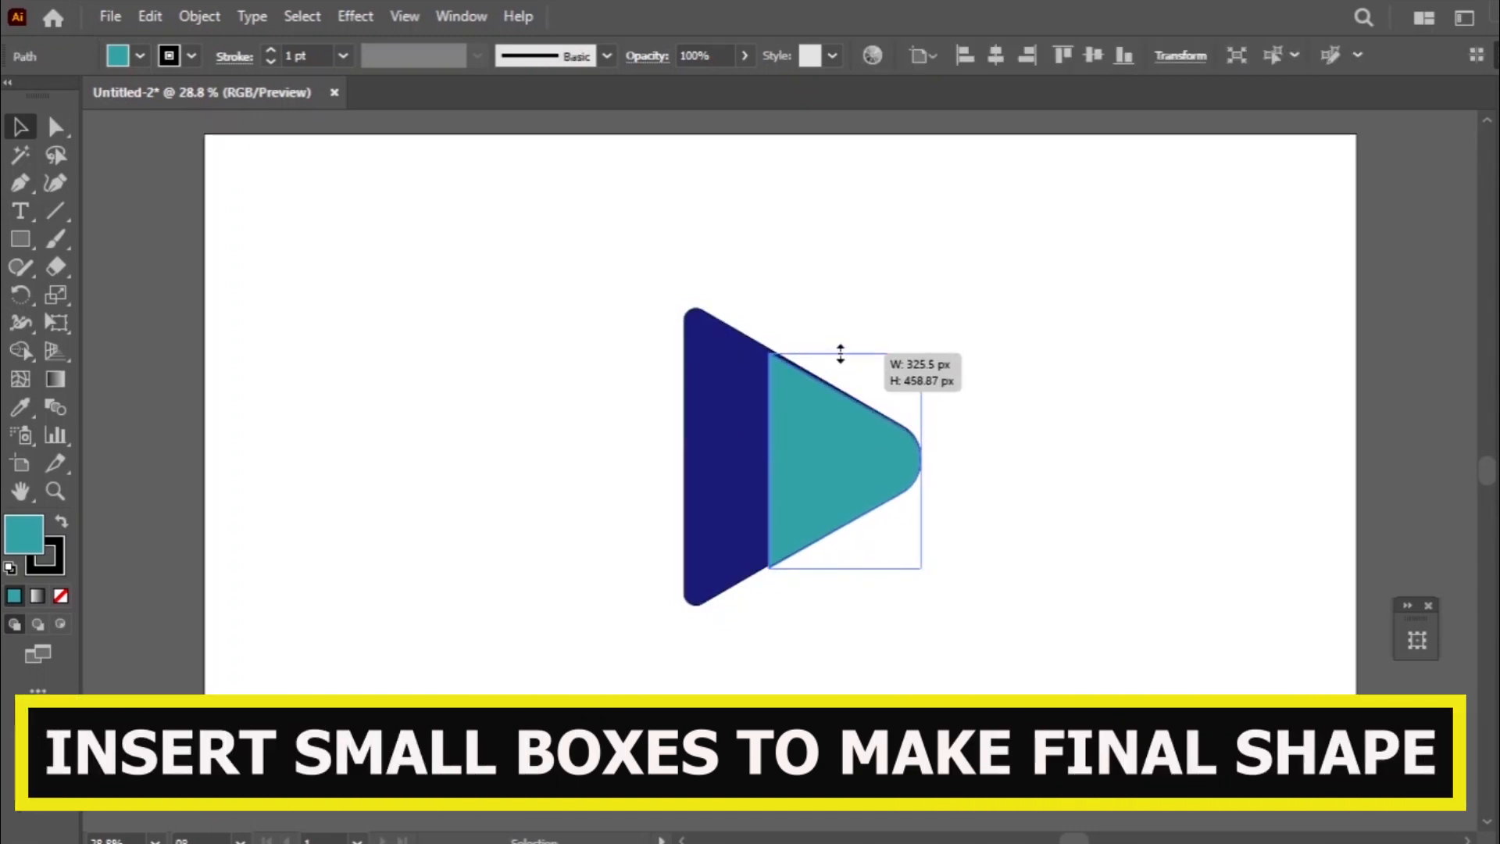
{"action": "left_click", "coordinate": [150, 16]}
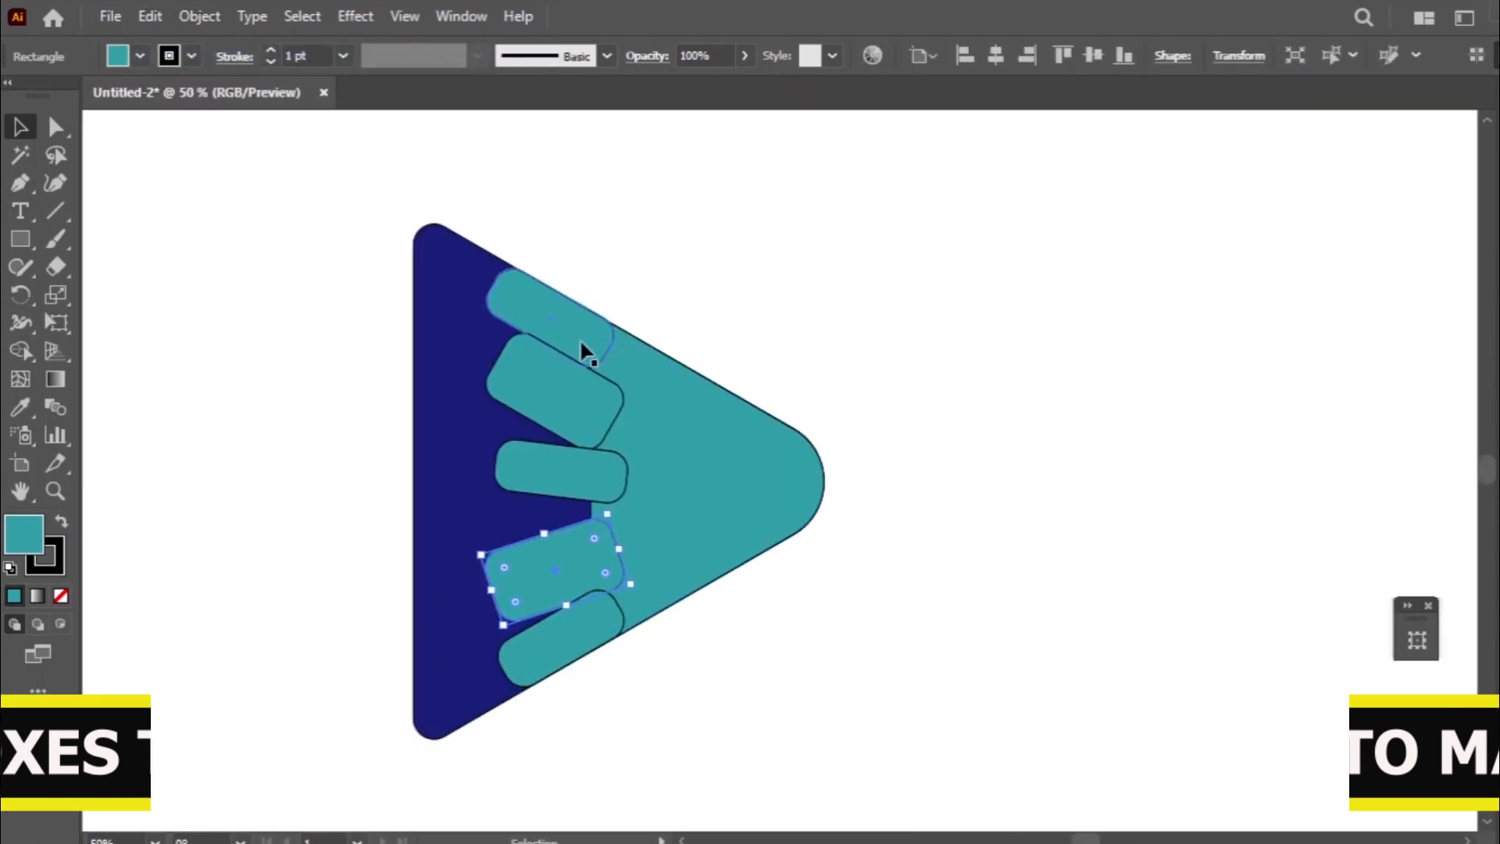
- Delete the two thick rounded bars, keeping the three thin ones across the navy and teal boundary
{"action": "left_click", "coordinate": [585, 352]}
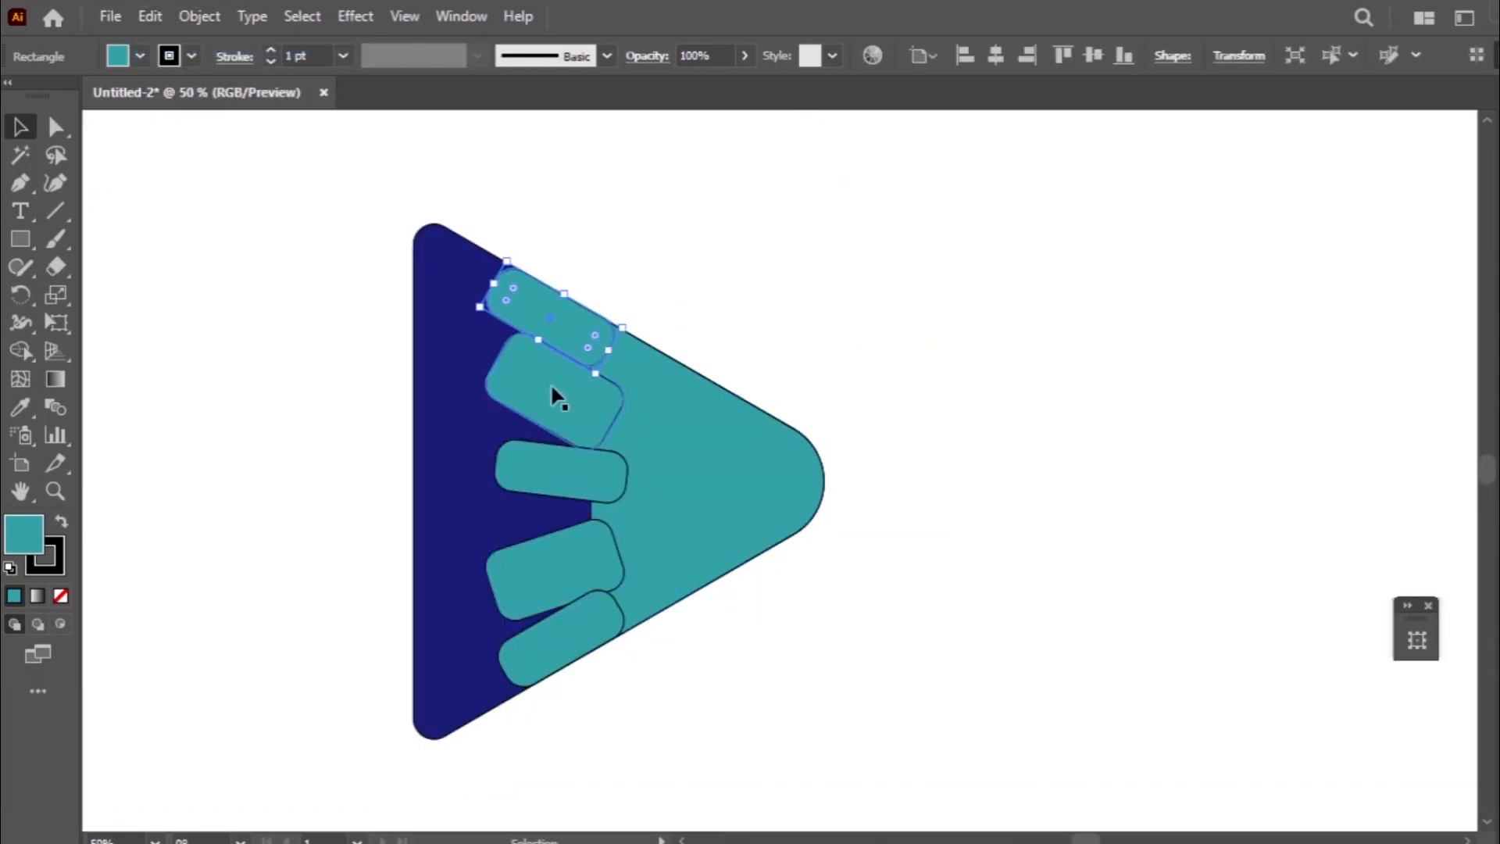
{"action": "left_click", "coordinate": [551, 383]}
{"action": "key", "text": "Delete"}
{"action": "left_click", "coordinate": [590, 531]}
{"action": "key", "text": "Delete"}
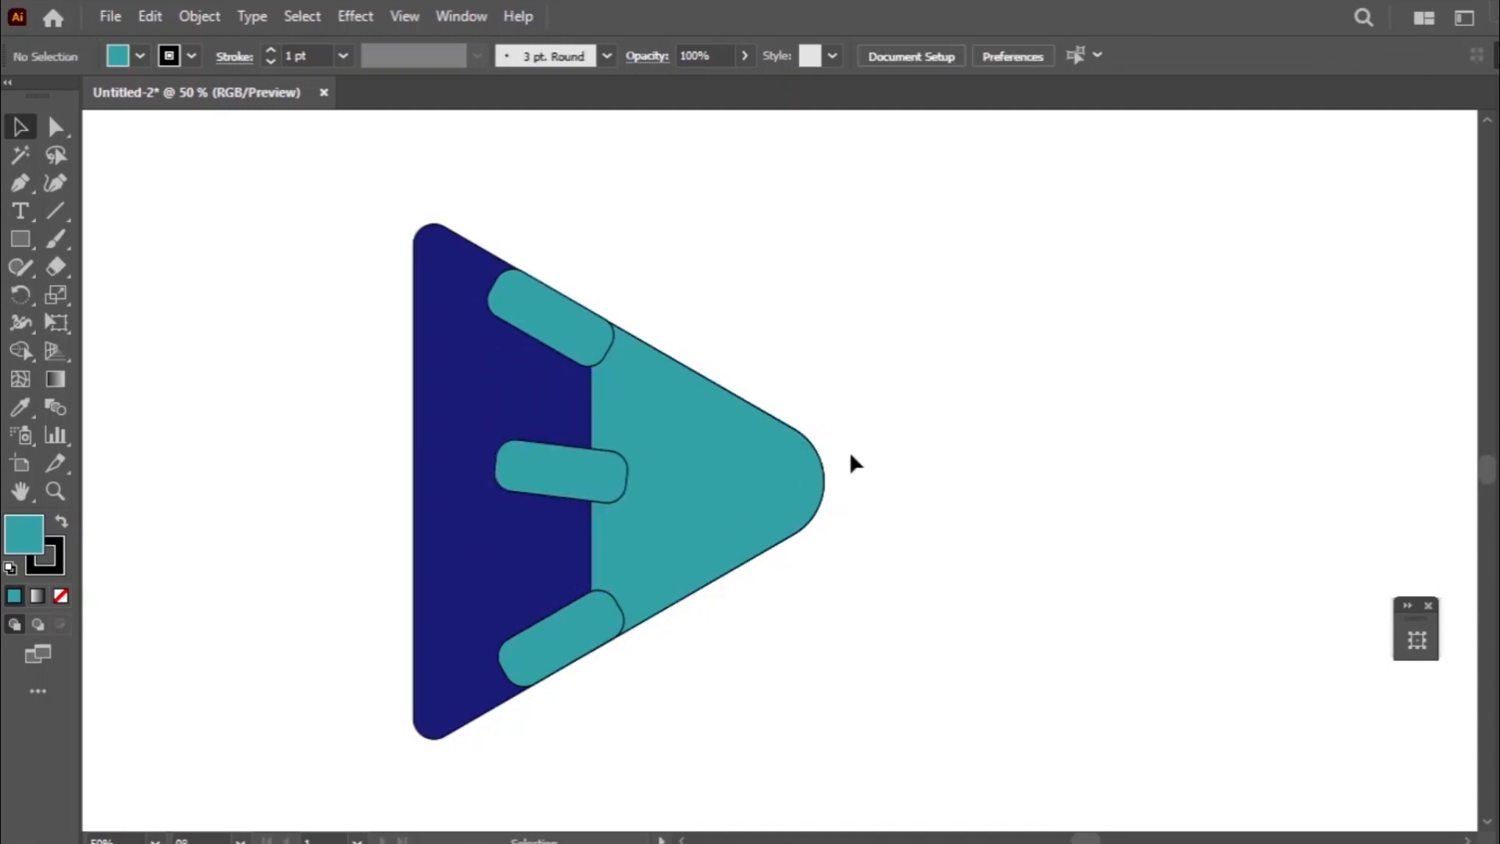
- Rotate the uppermost rounded bar to horizontal and move it outside the triangle, above its slanted edge
{"action": "left_click", "coordinate": [542, 326]}
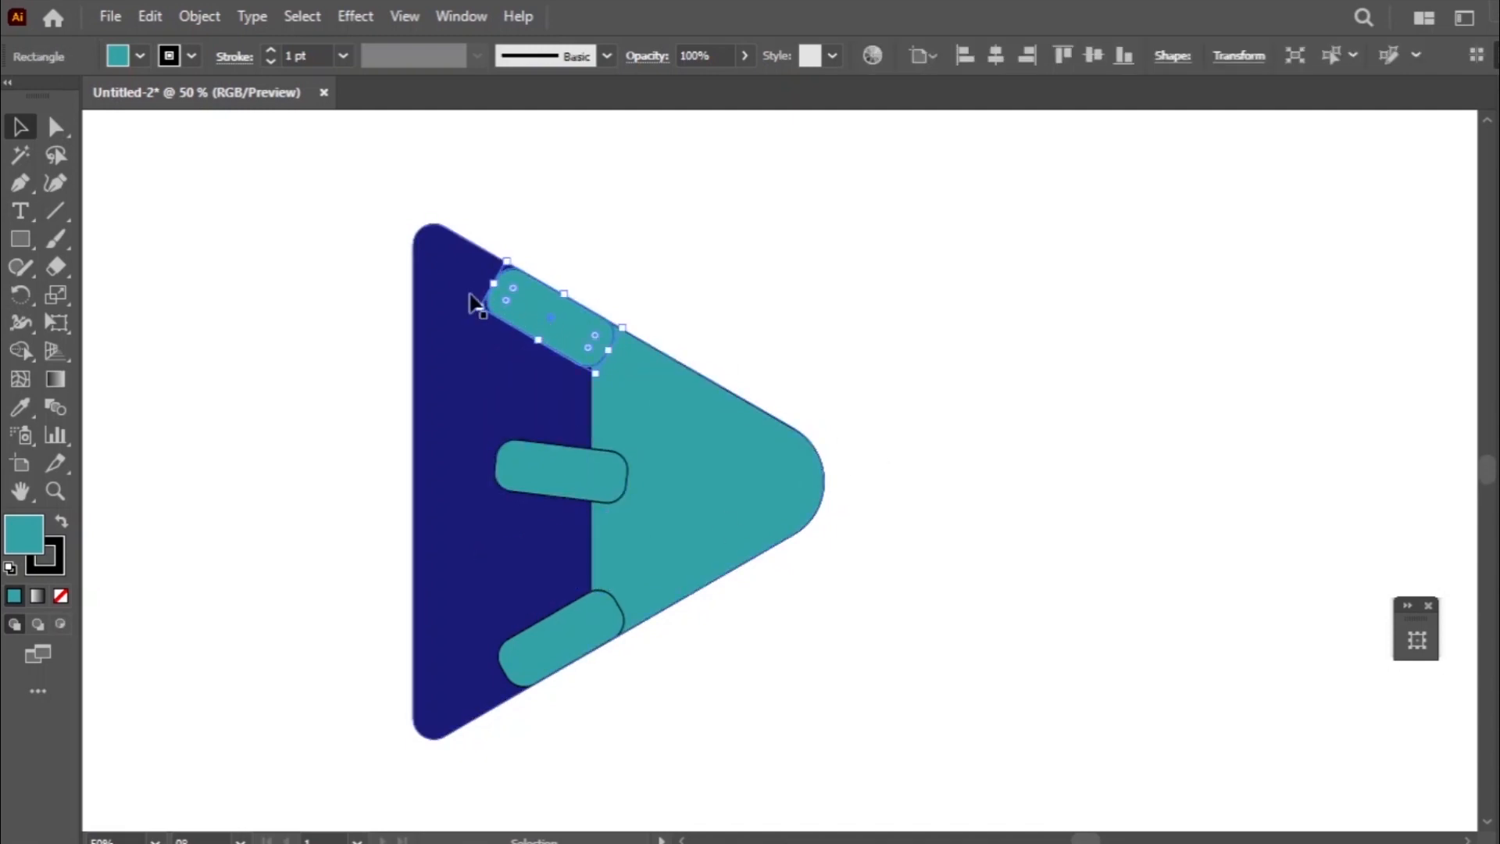
{"action": "left_click_drag", "start_coordinate": [468, 301], "coordinate": [453, 342]}
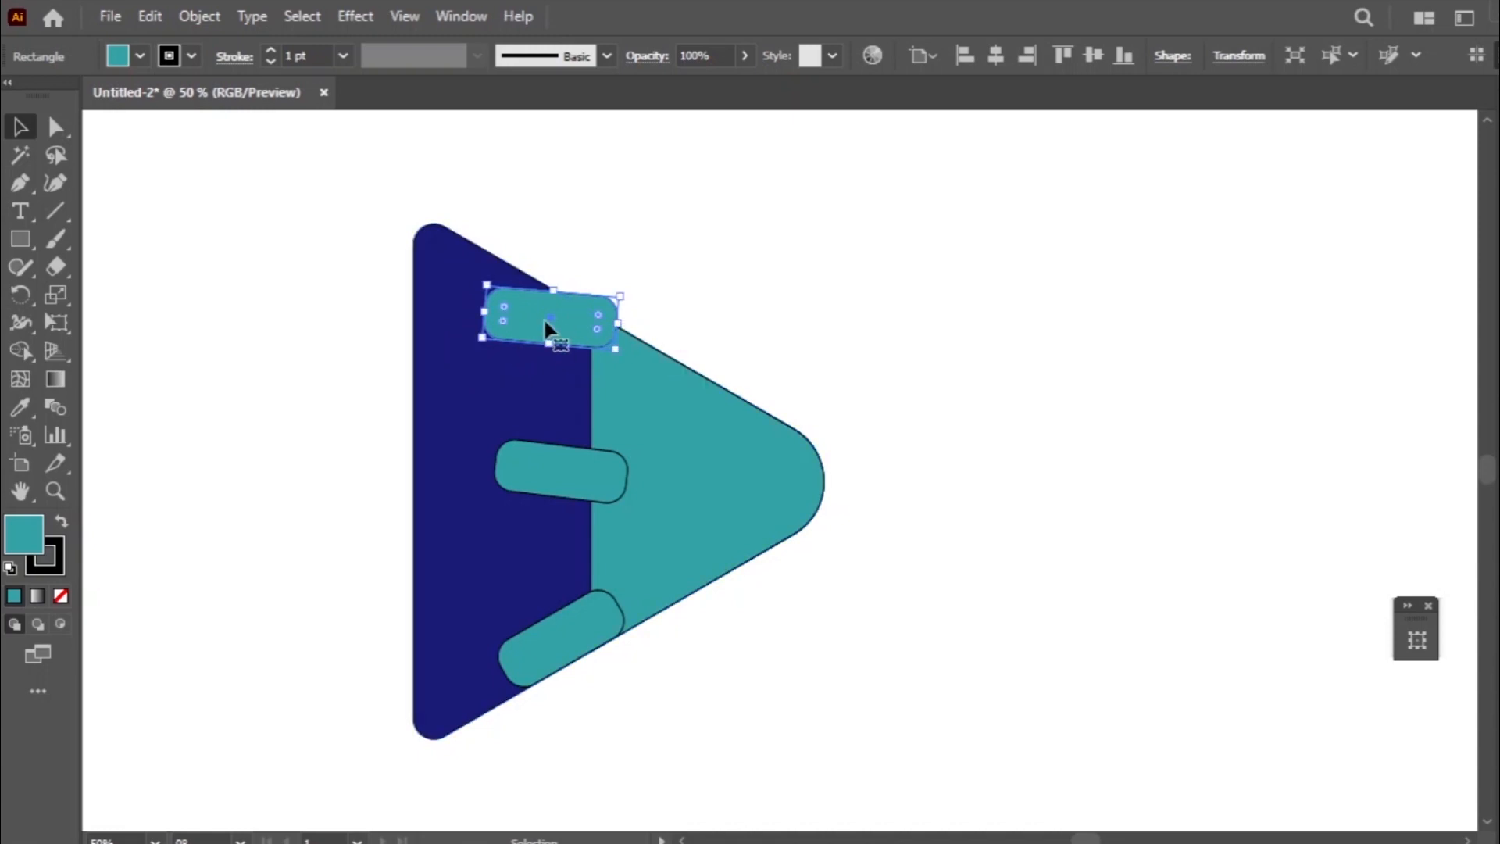
{"action": "left_click_drag", "start_coordinate": [553, 328], "coordinate": [459, 311]}
{"action": "left_click", "coordinate": [692, 256]}
{"action": "left_click", "coordinate": [492, 328]}
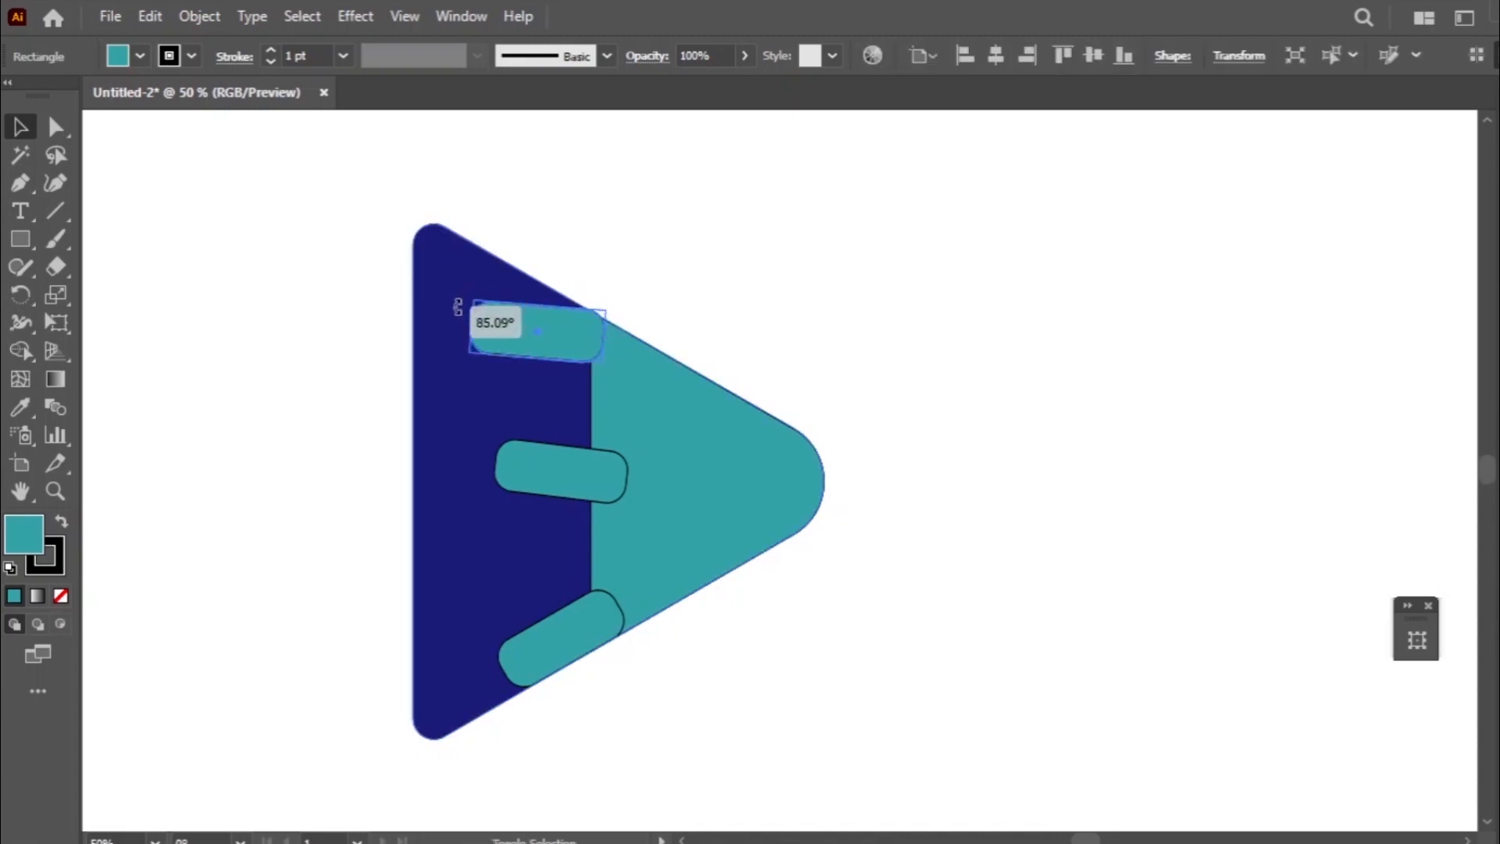
{"action": "left_click_drag", "start_coordinate": [616, 310], "coordinate": [825, 269]}
{"action": "left_click", "coordinate": [642, 297]}
{"action": "left_click", "coordinate": [588, 332]}
- Rotate the middle and lower rounded bars to horizontal
{"action": "left_click", "coordinate": [604, 461]}
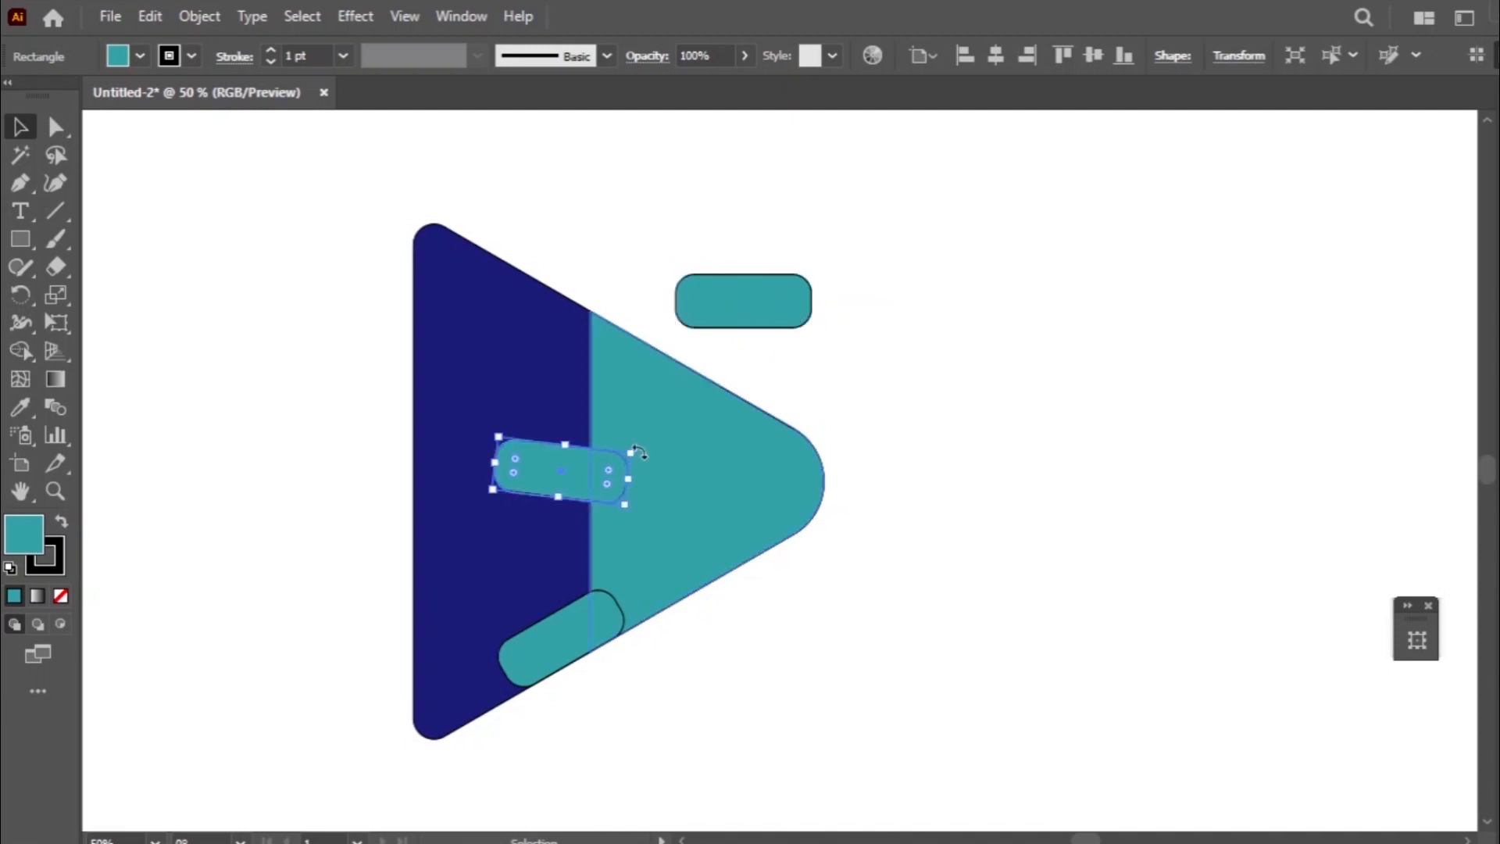
{"action": "left_click_drag", "start_coordinate": [630, 451], "coordinate": [634, 445]}
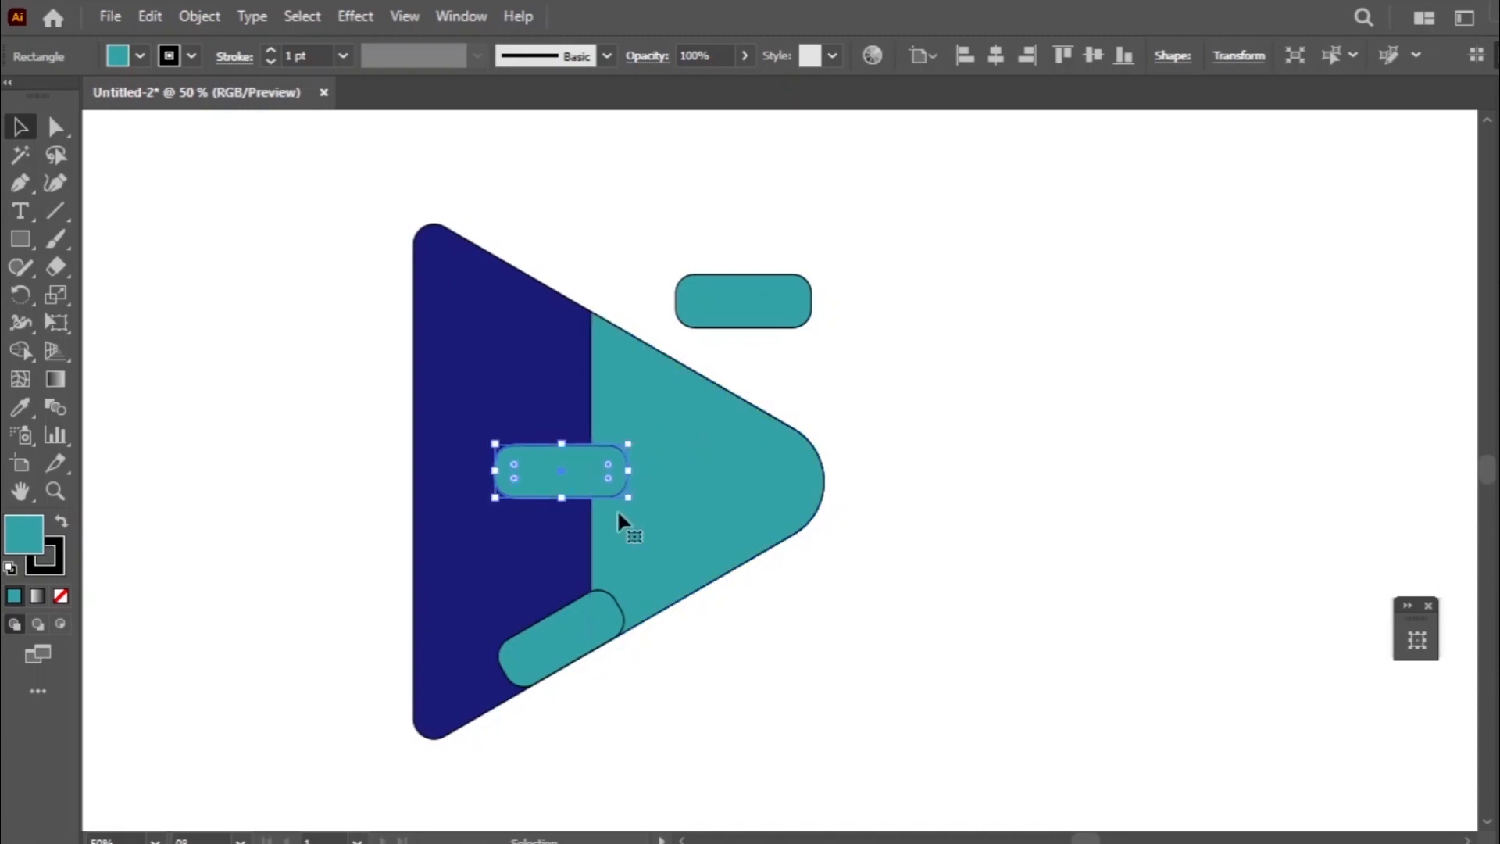
{"action": "left_click", "coordinate": [617, 607]}
{"action": "left_click_drag", "start_coordinate": [608, 578], "coordinate": [561, 611]}
- Move the horizontal bar outside the triangle back across the upper part of the navy and teal boundary
{"action": "left_click_drag", "start_coordinate": [740, 312], "coordinate": [568, 358]}
{"action": "key", "text": "z"}
{"action": "left_click", "coordinate": [533, 379]}
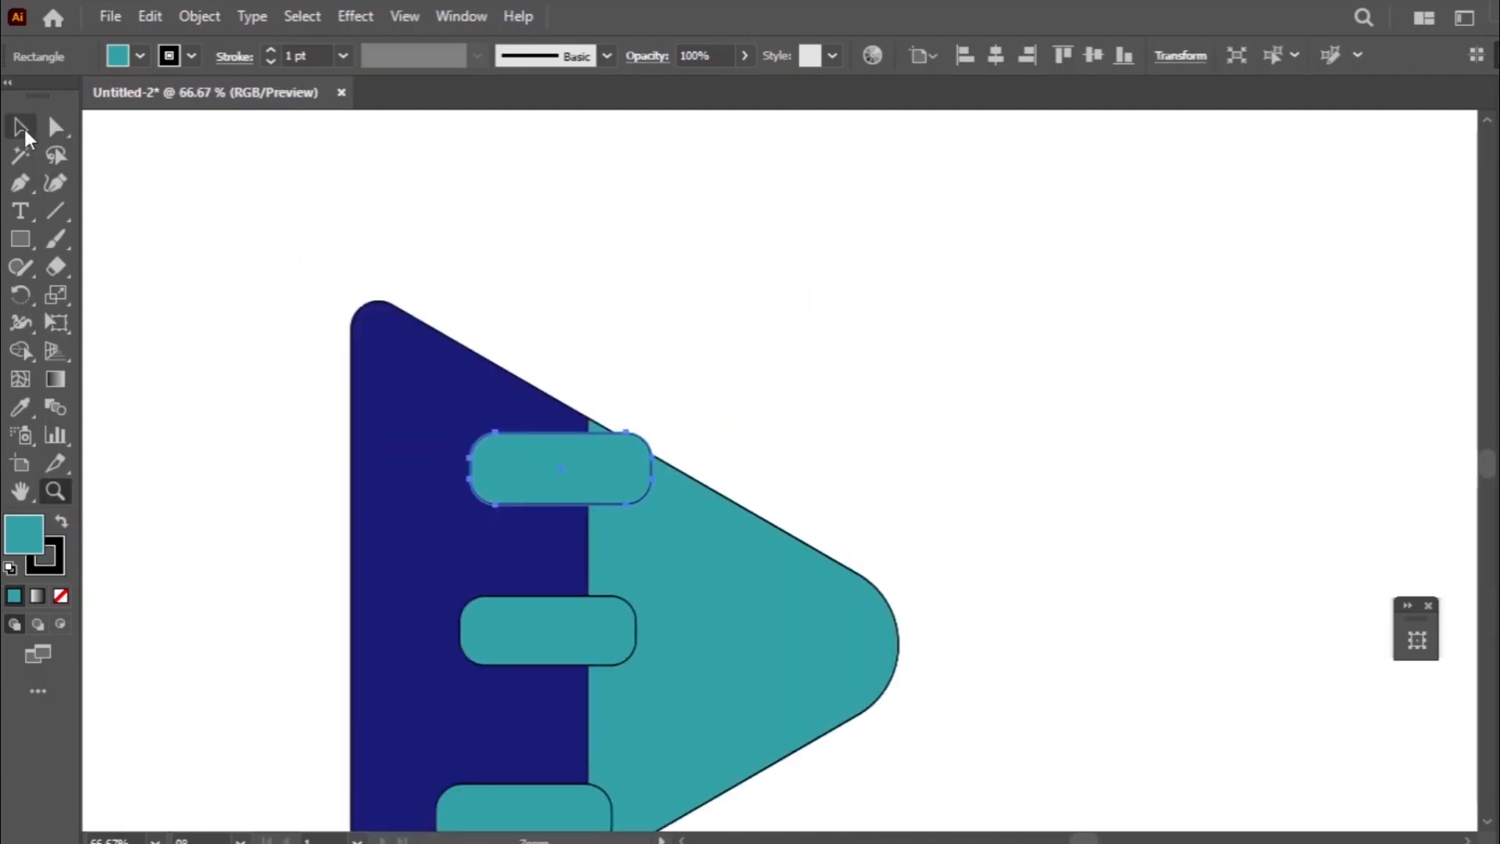
{"action": "left_click", "coordinate": [21, 129]}
{"action": "scroll", "coordinate": [729, 279], "scroll_direction": "down", "scroll_amount": 2}
- Shift the upper bar slightly up and to the left, and nudge the lower bar slightly down
{"action": "left_click_drag", "start_coordinate": [563, 387], "coordinate": [524, 367]}
{"action": "left_click_drag", "start_coordinate": [523, 732], "coordinate": [523, 737]}
{"action": "scroll", "coordinate": [837, 625], "scroll_direction": "down", "scroll_amount": 6}
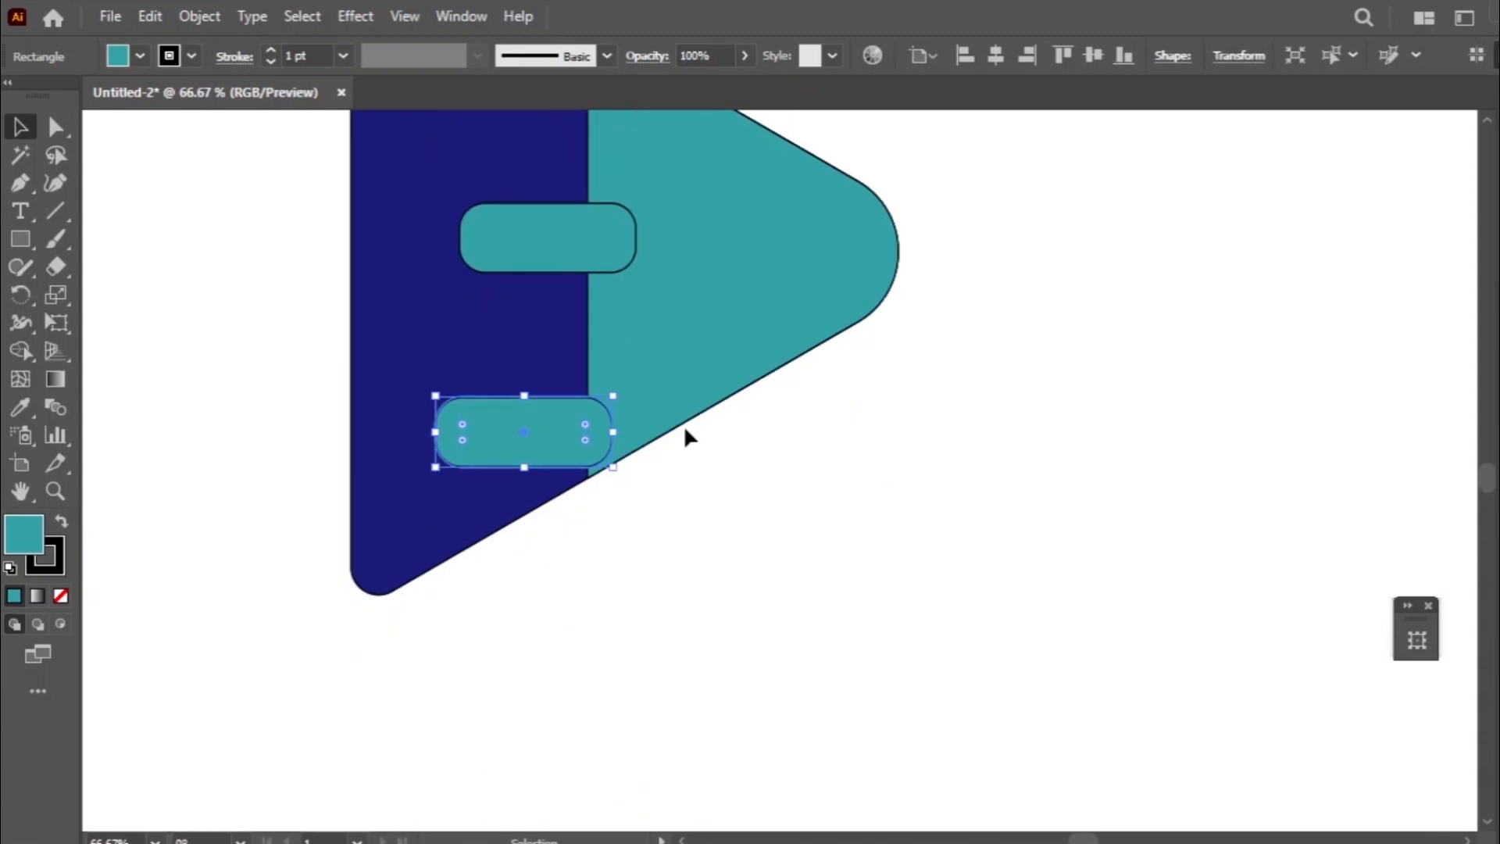
- Nudge the lowest rounded bar slightly down toward the triangle's slanted lower edge
{"action": "key", "text": "Right"}
{"action": "key", "text": "Right"}
{"action": "key", "text": "Right"}
{"action": "key", "text": "Down"}
{"action": "key", "text": "Down"}
{"action": "key", "text": "Down"}
{"action": "key", "text": "Down"}
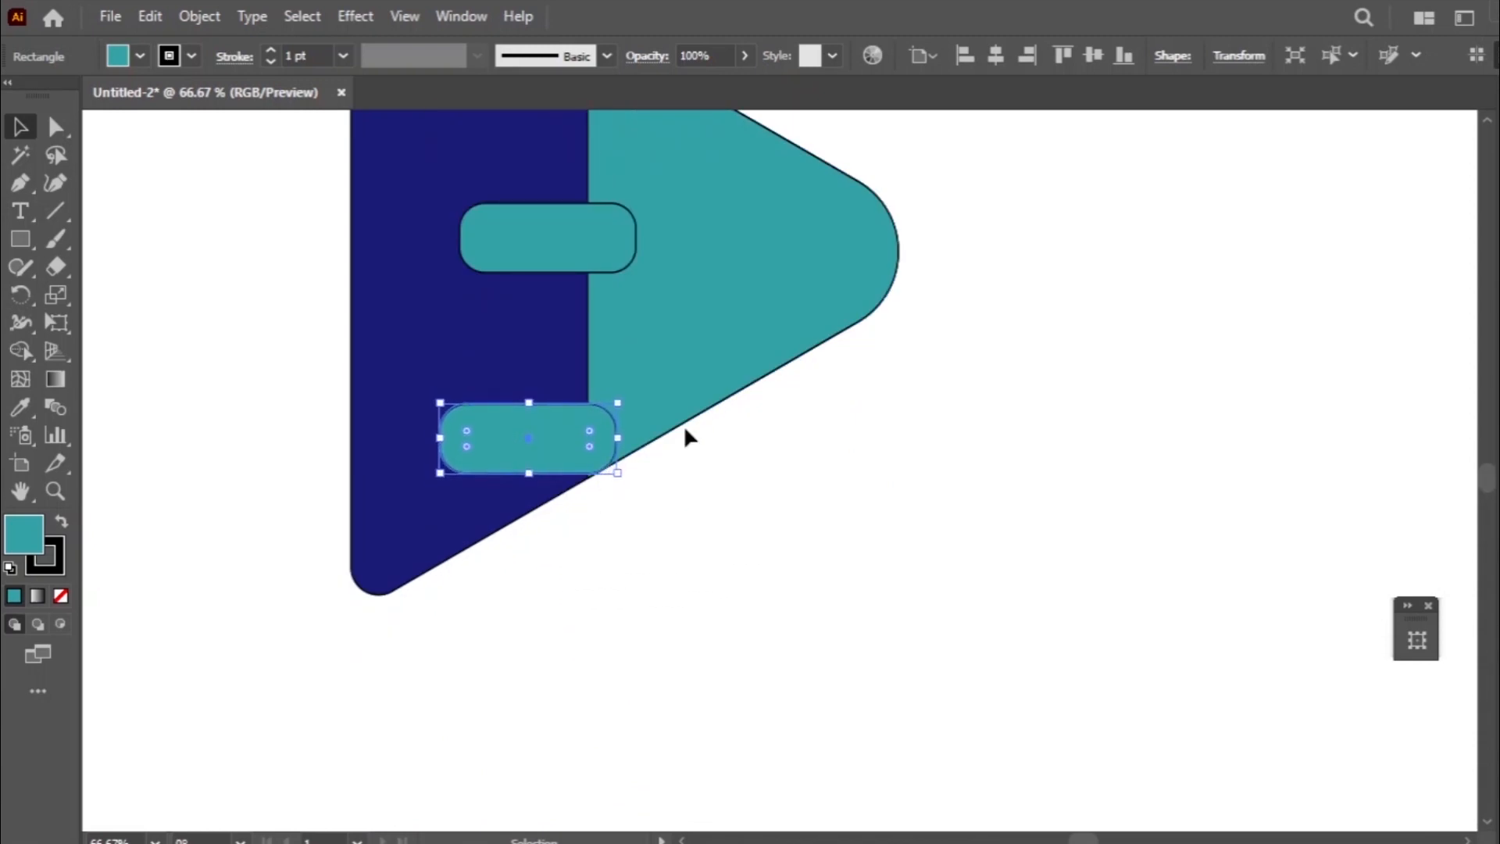
{"action": "key", "text": "Left"}
{"action": "key", "text": "Left"}
{"action": "key", "text": "Left"}
{"action": "key", "text": "Down"}
{"action": "key", "text": "Down"}
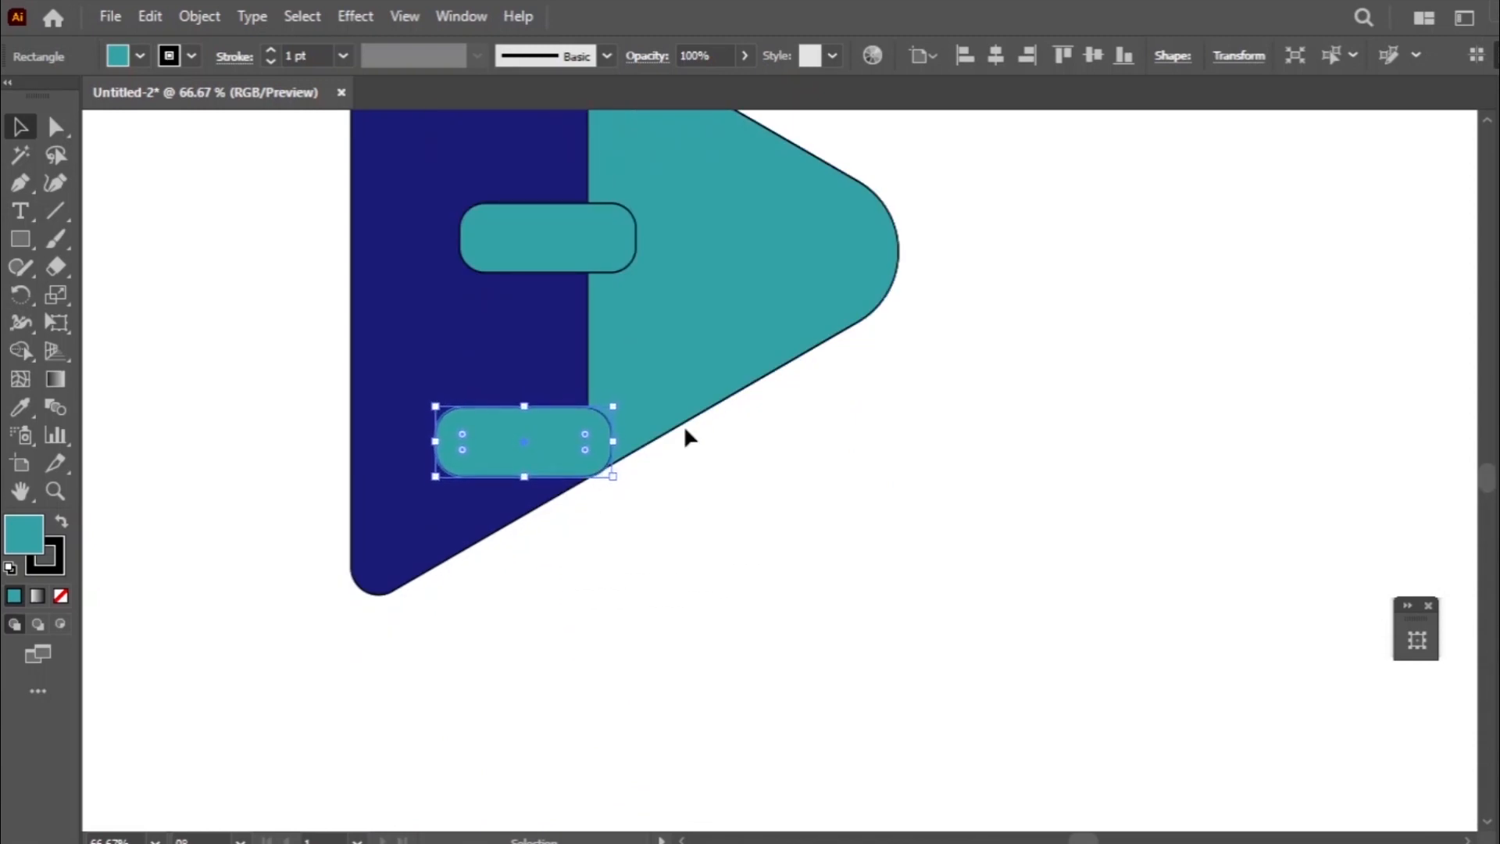
{"action": "key", "text": "Down"}
{"action": "key", "text": "Up"}
{"action": "key", "text": "Up"}
{"action": "key", "text": "Up"}
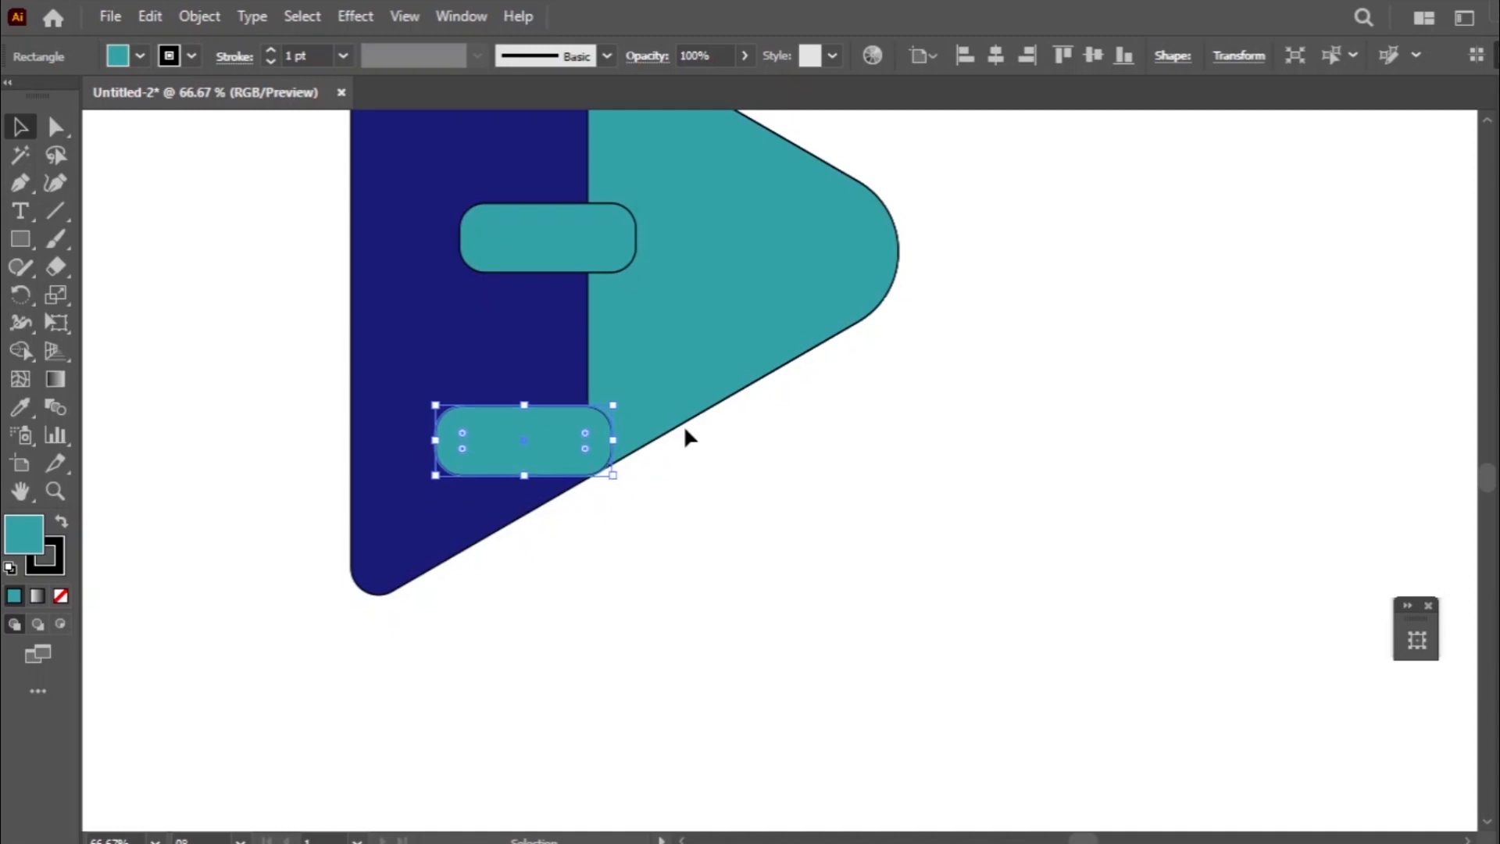
- Shift the lowest bar slightly to the left so its end meets the slanted lower edge at the colour boundary
{"action": "left_click", "coordinate": [832, 482]}
{"action": "left_click", "coordinate": [490, 448]}
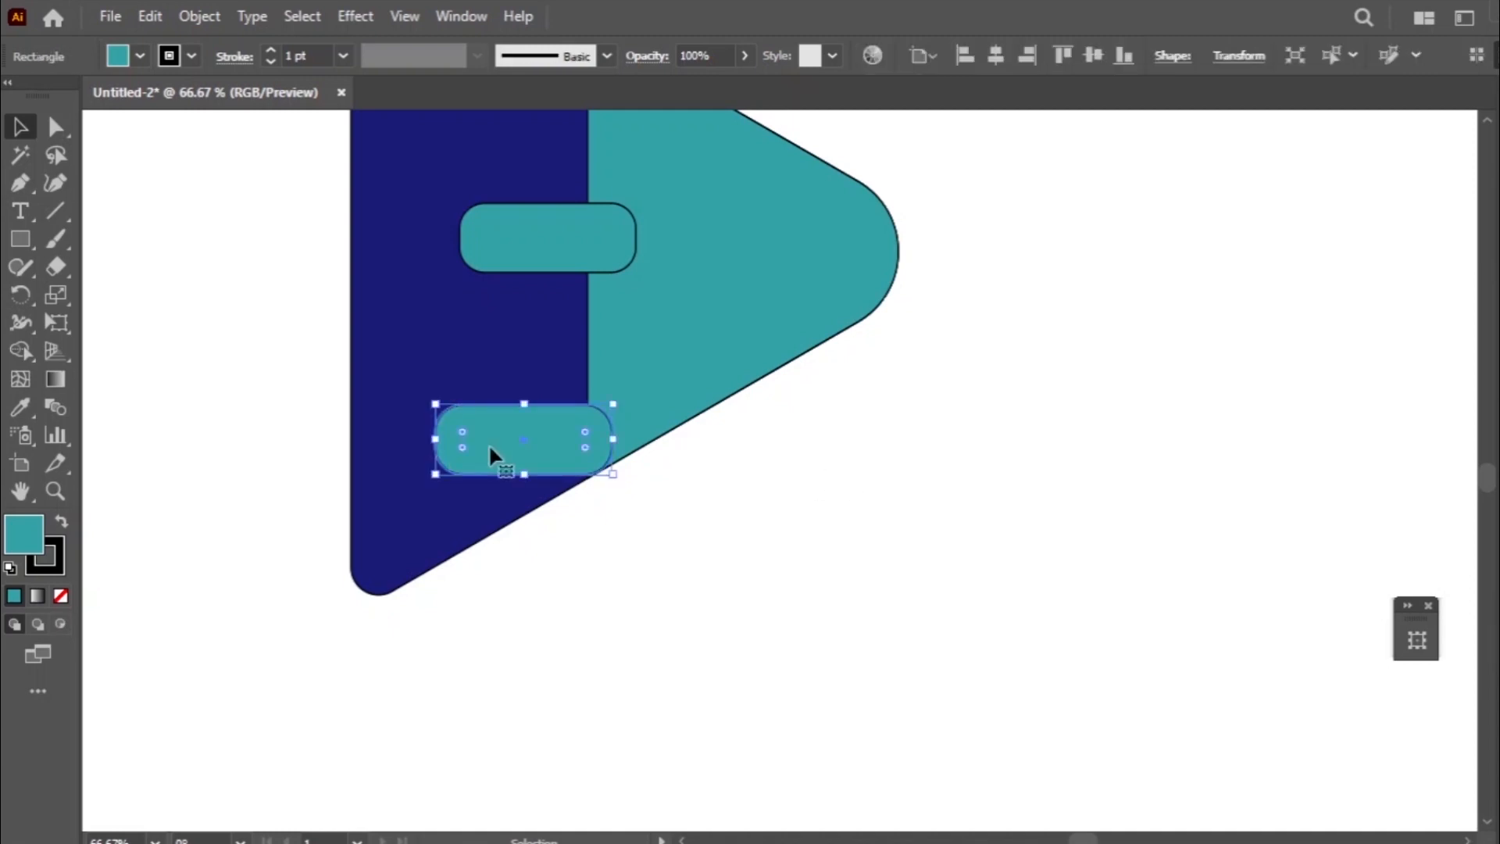
{"action": "left_click_drag", "start_coordinate": [451, 424], "coordinate": [443, 430]}
{"action": "left_click", "coordinate": [711, 515]}
{"action": "scroll", "coordinate": [582, 196], "scroll_direction": "up", "scroll_amount": 3}
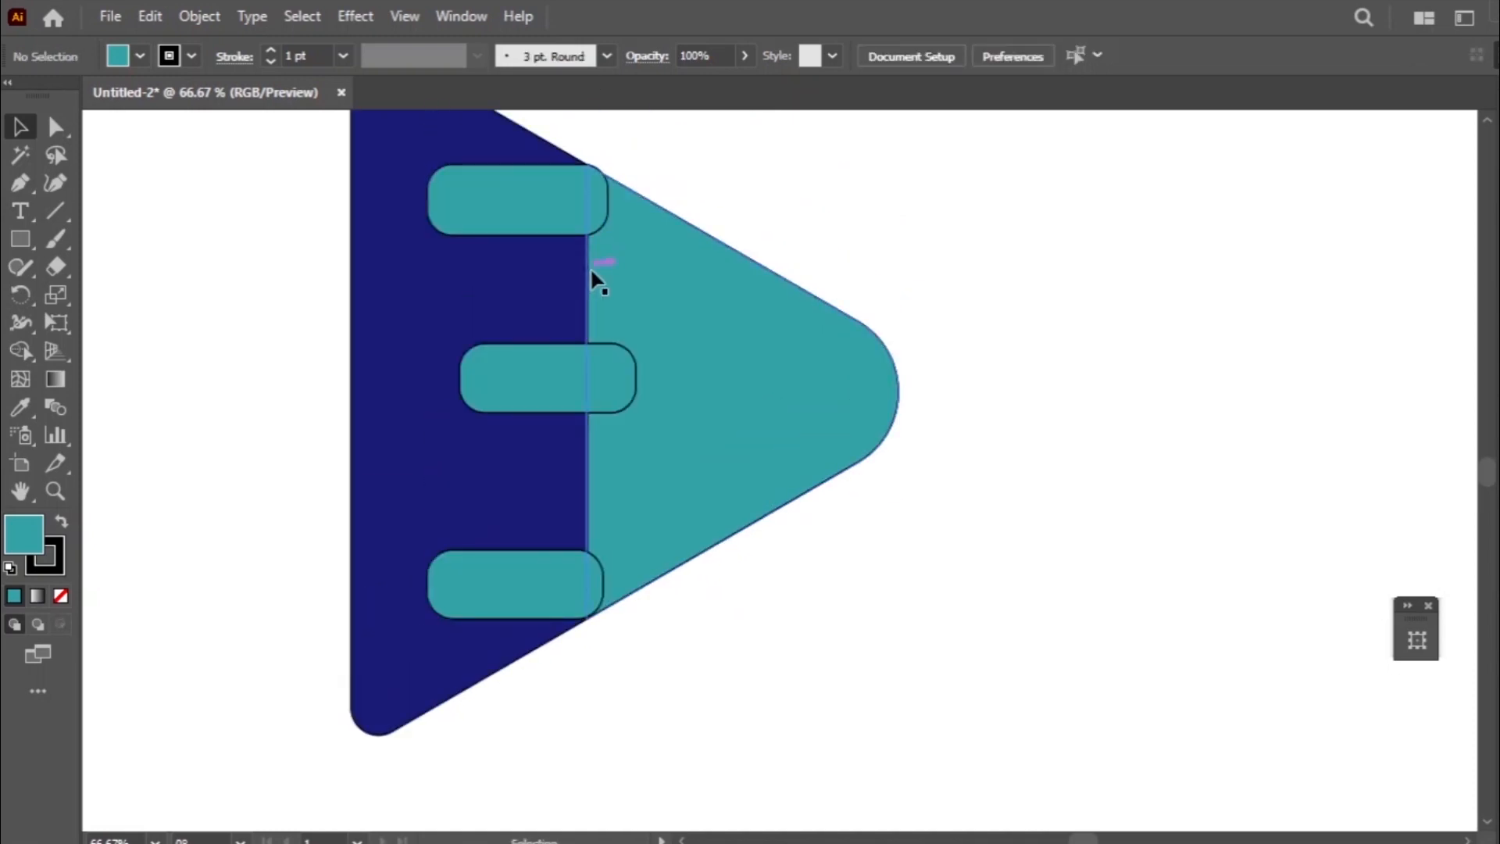
- Examine at 150% zoom how the upper bar's corner fits the triangle's slanted upper edge
{"action": "left_click", "coordinate": [574, 209]}
{"action": "key", "text": "z"}
{"action": "left_click", "coordinate": [665, 192]}
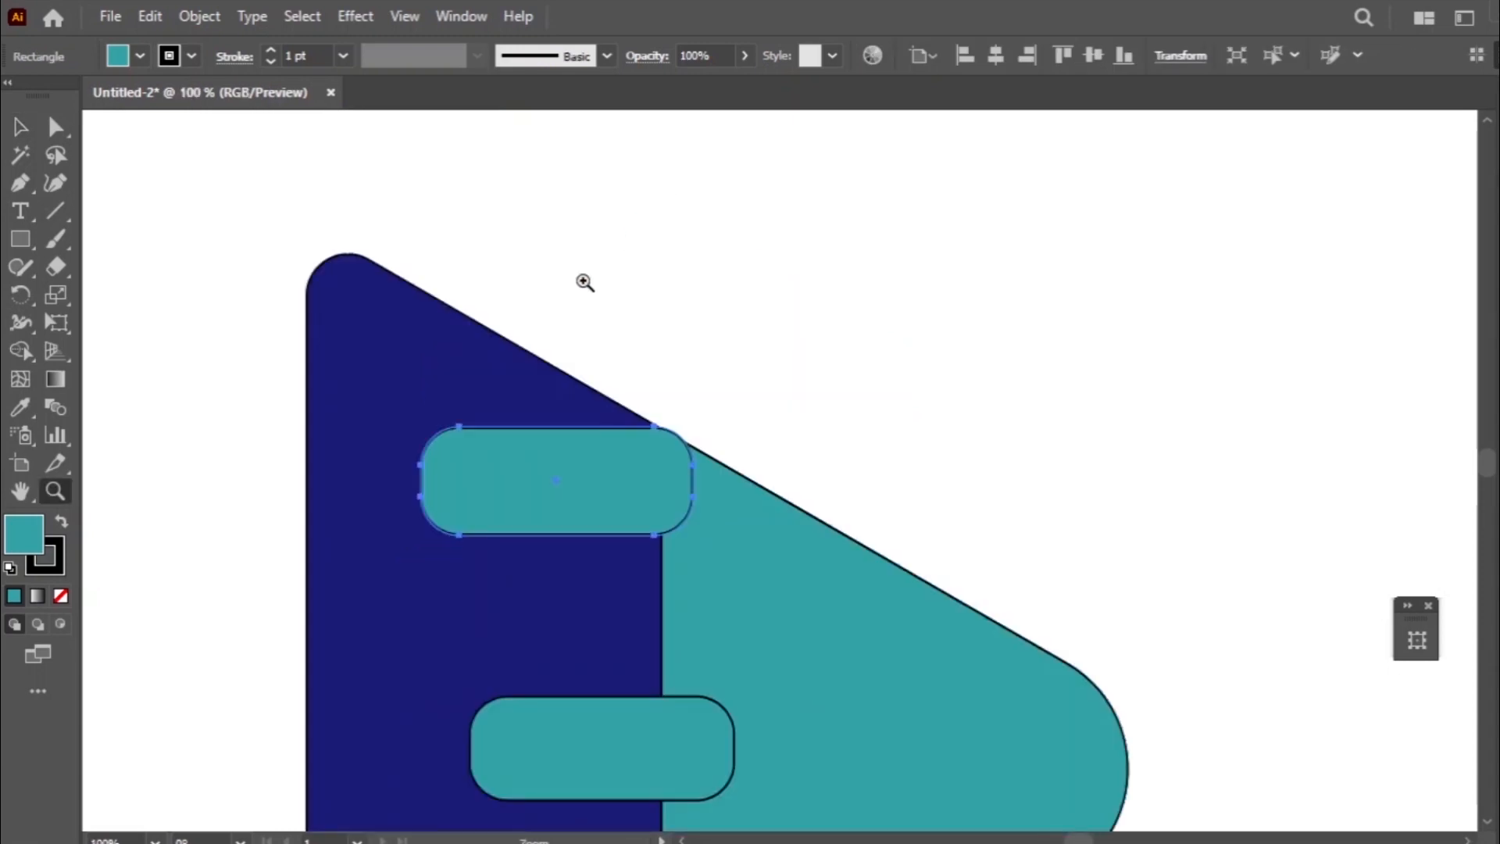
{"action": "left_click", "coordinate": [582, 313]}
{"action": "scroll", "coordinate": [666, 310], "scroll_direction": "down", "scroll_amount": 3}
{"action": "left_click", "coordinate": [21, 128]}
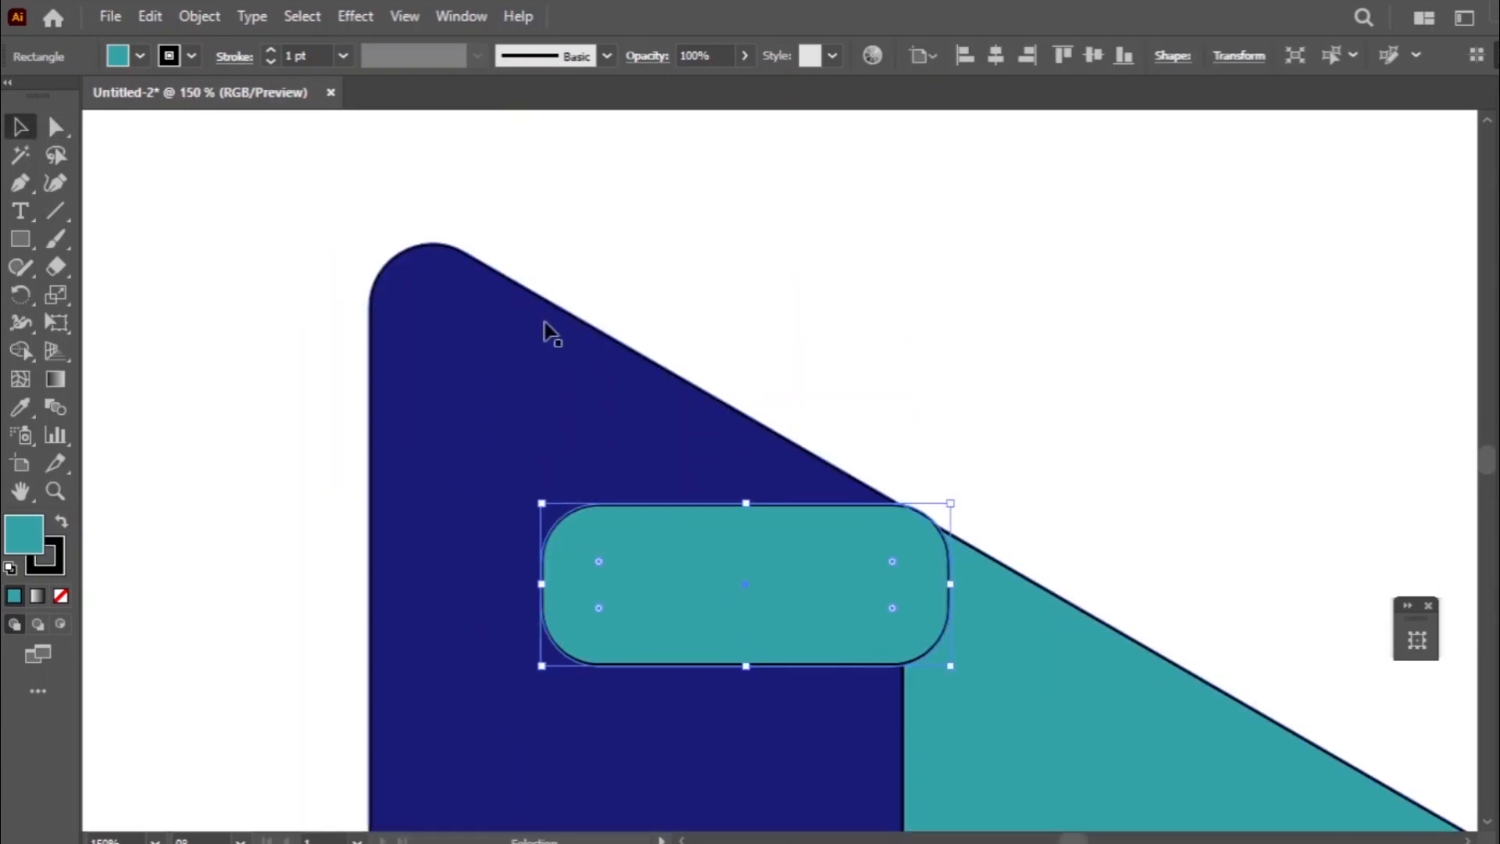
{"action": "scroll", "coordinate": [878, 437], "scroll_direction": "down", "scroll_amount": 2}
{"action": "left_click", "coordinate": [1034, 639]}
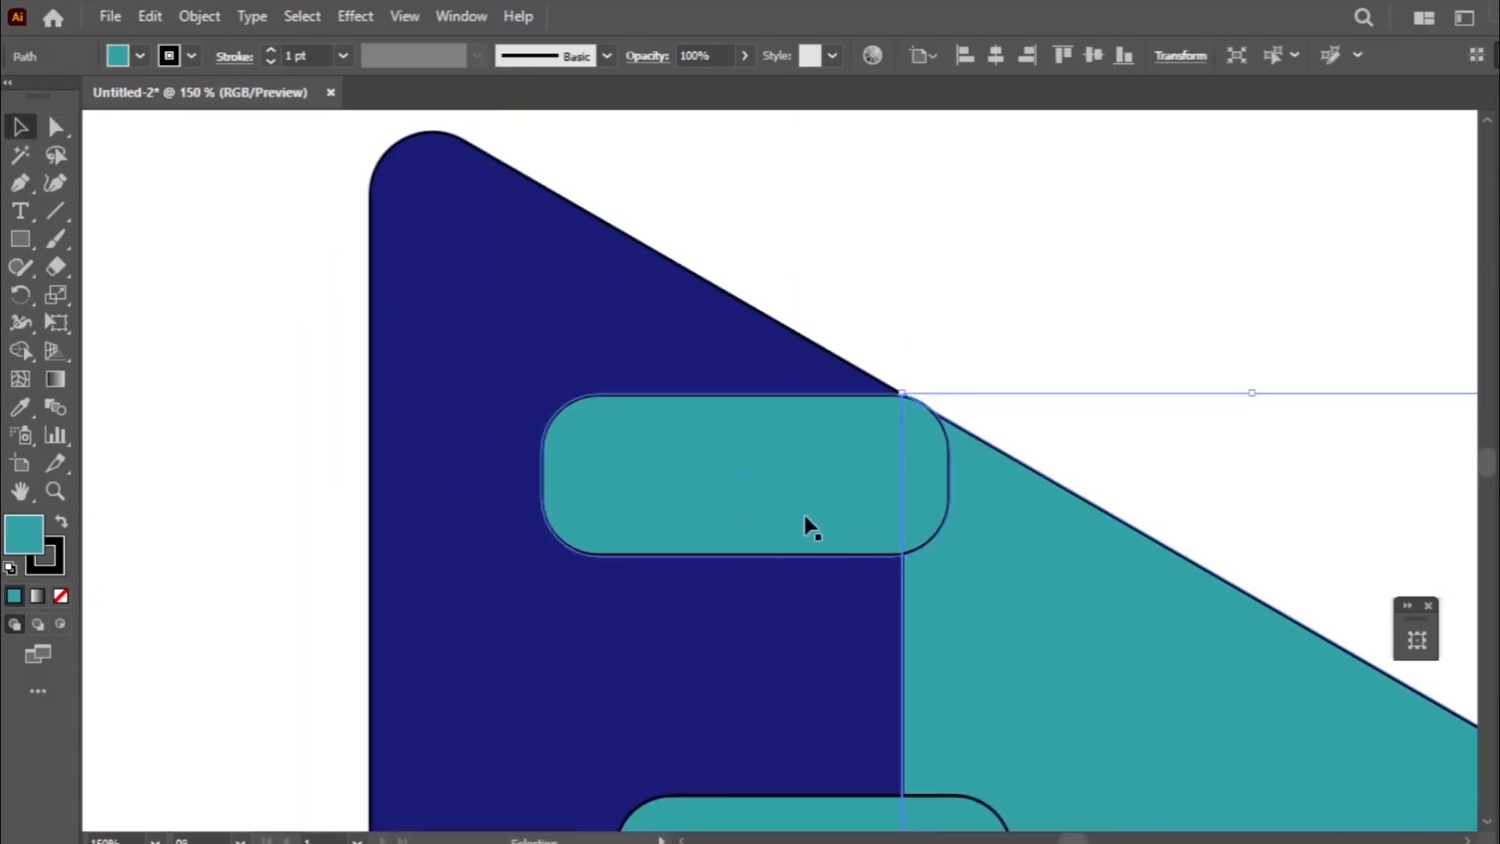
{"action": "left_click", "coordinate": [754, 613]}
{"action": "left_click", "coordinate": [717, 469]}
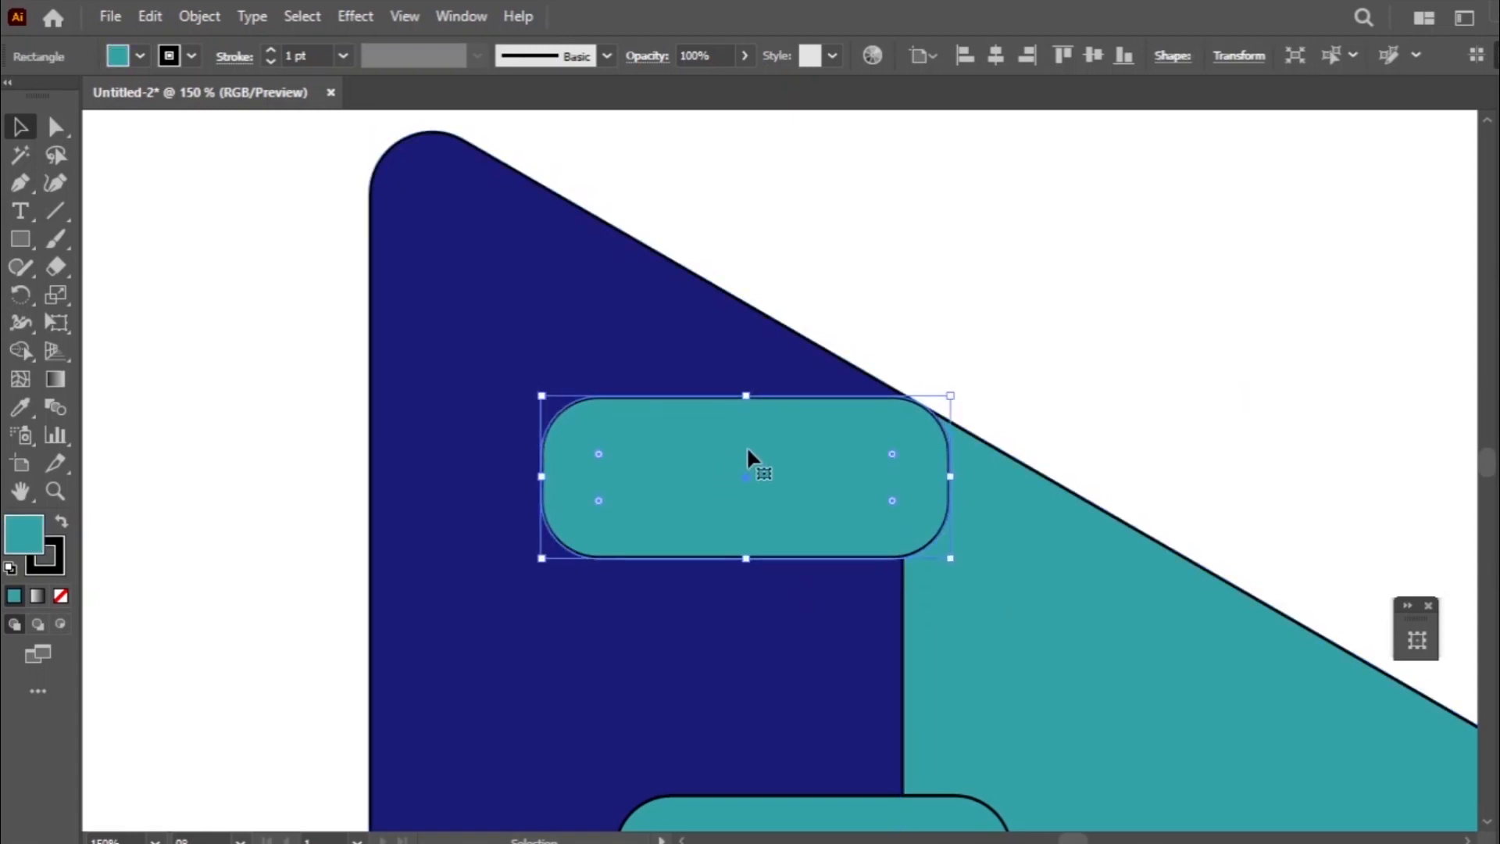
{"action": "left_click", "coordinate": [1147, 382]}
{"action": "scroll", "coordinate": [1132, 371], "scroll_direction": "down", "scroll_amount": 3}
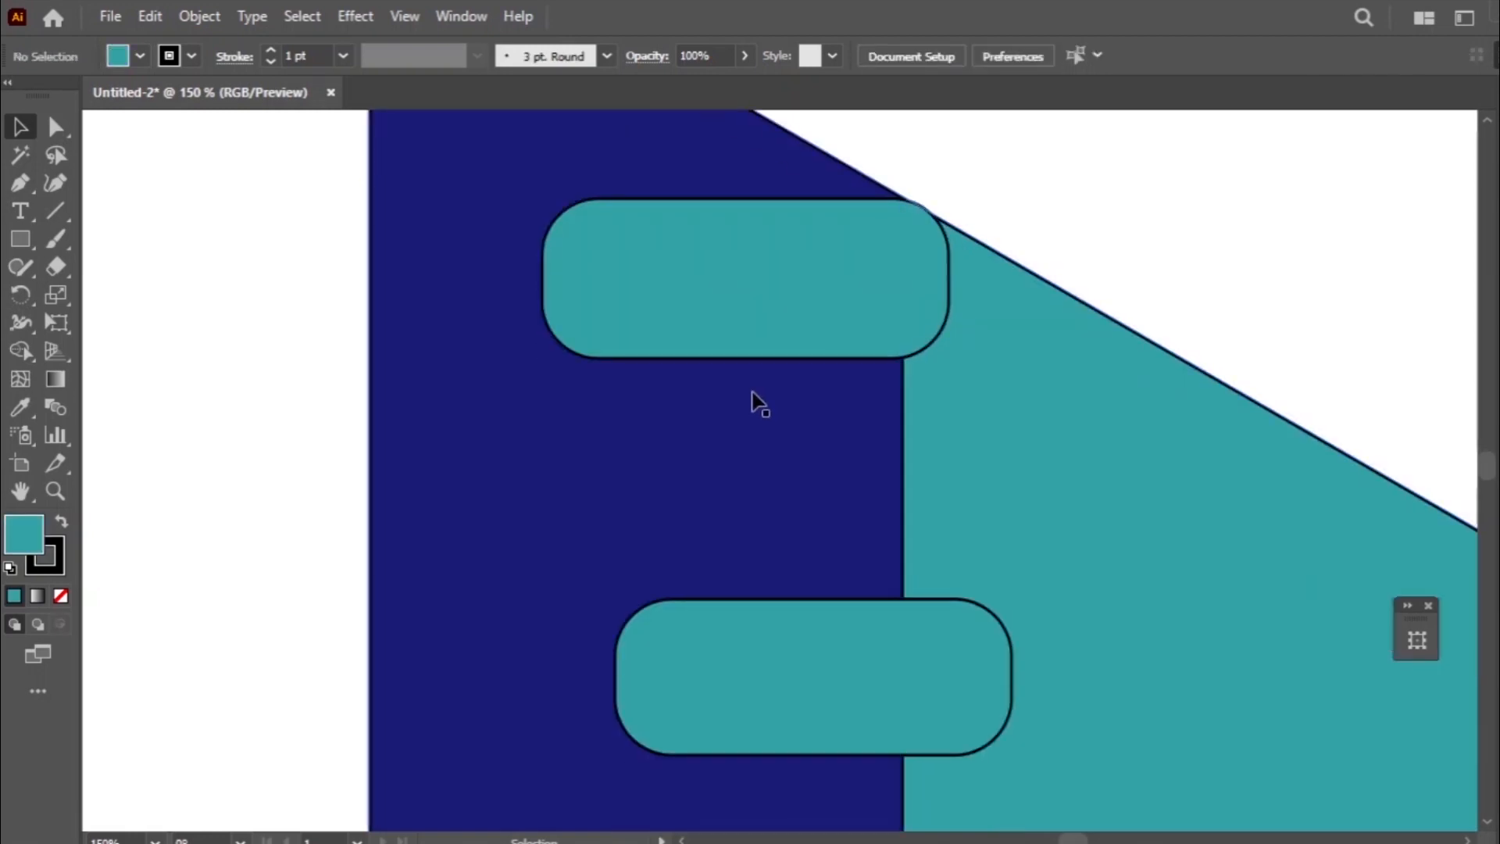
{"action": "left_click", "coordinate": [743, 306]}
{"action": "left_click", "coordinate": [1149, 231]}
- Fine-tune the lowest bar slightly down and horizontally so its rounded corner sits on the slanted lower edge
{"action": "scroll", "coordinate": [1094, 266], "scroll_direction": "down", "scroll_amount": 3}
{"action": "scroll", "coordinate": [1084, 283], "scroll_direction": "down", "scroll_amount": 6}
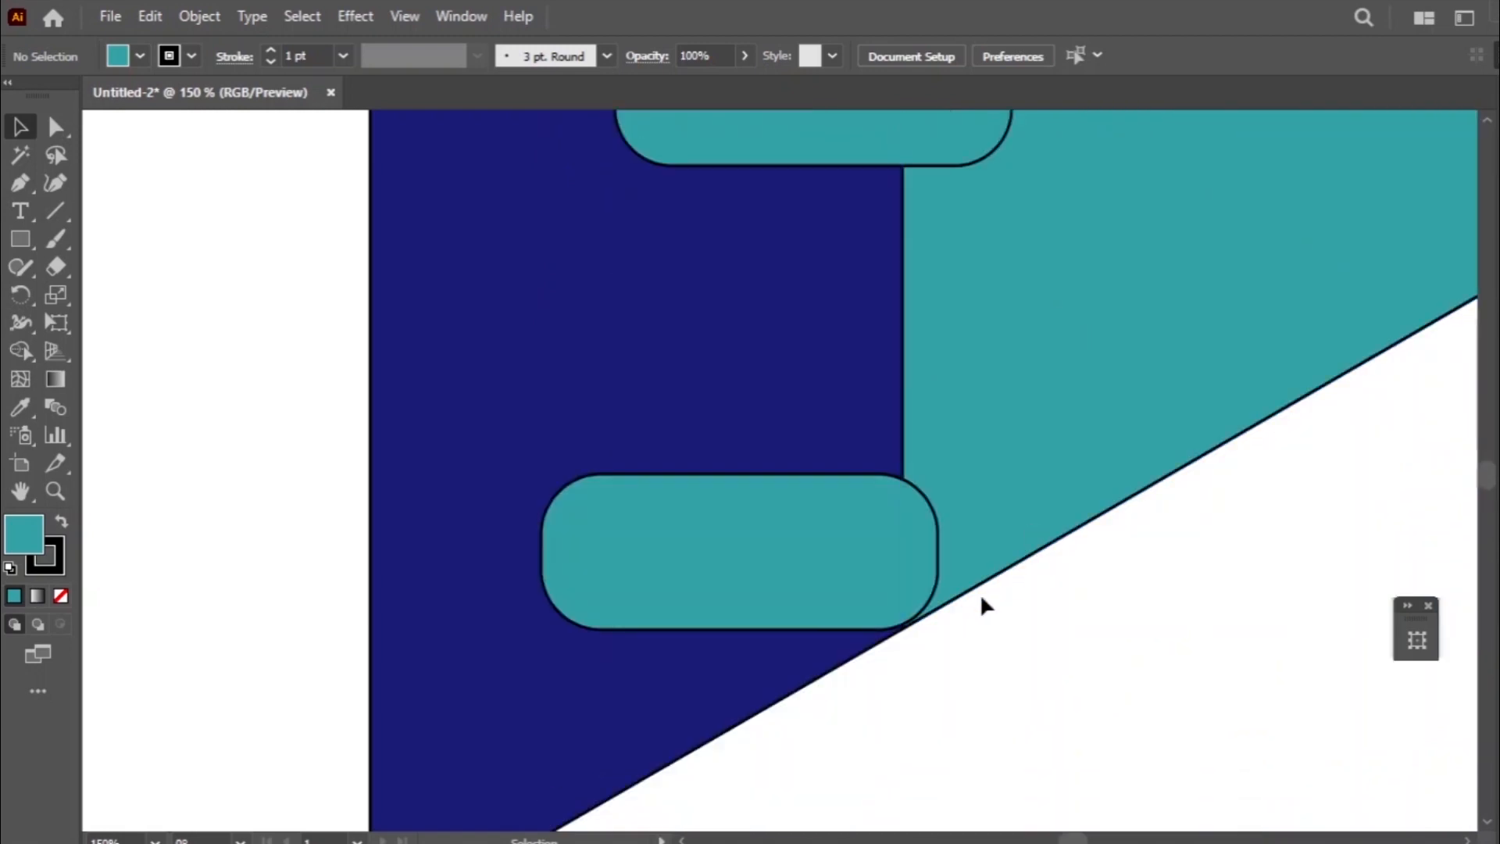
{"action": "left_click", "coordinate": [851, 592]}
{"action": "left_click", "coordinate": [1138, 612]}
{"action": "left_click", "coordinate": [881, 623]}
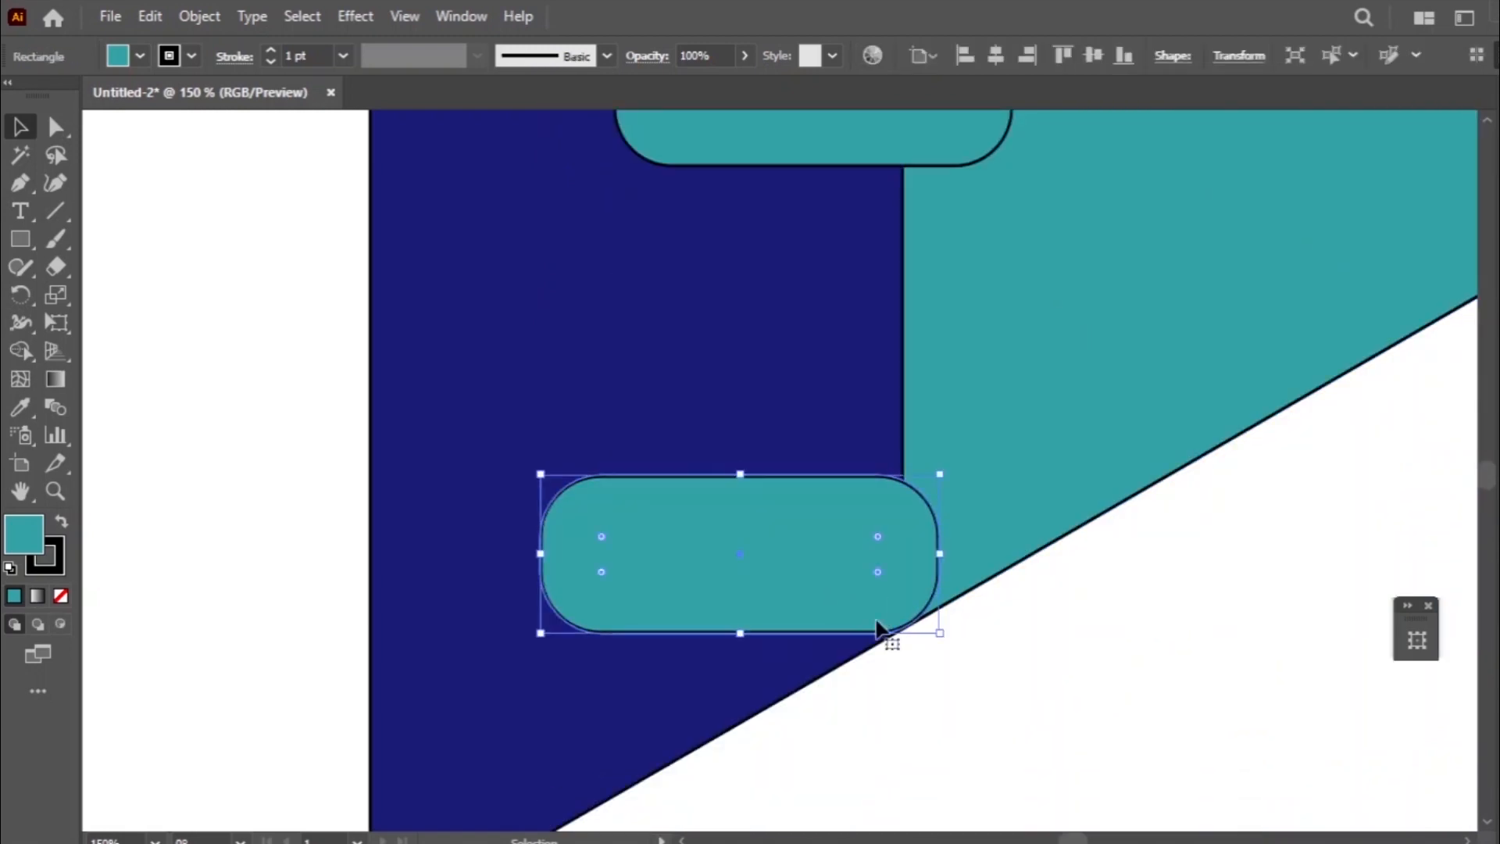
{"action": "left_click", "coordinate": [977, 684]}
{"action": "left_click_drag", "start_coordinate": [887, 601], "coordinate": [861, 586]}
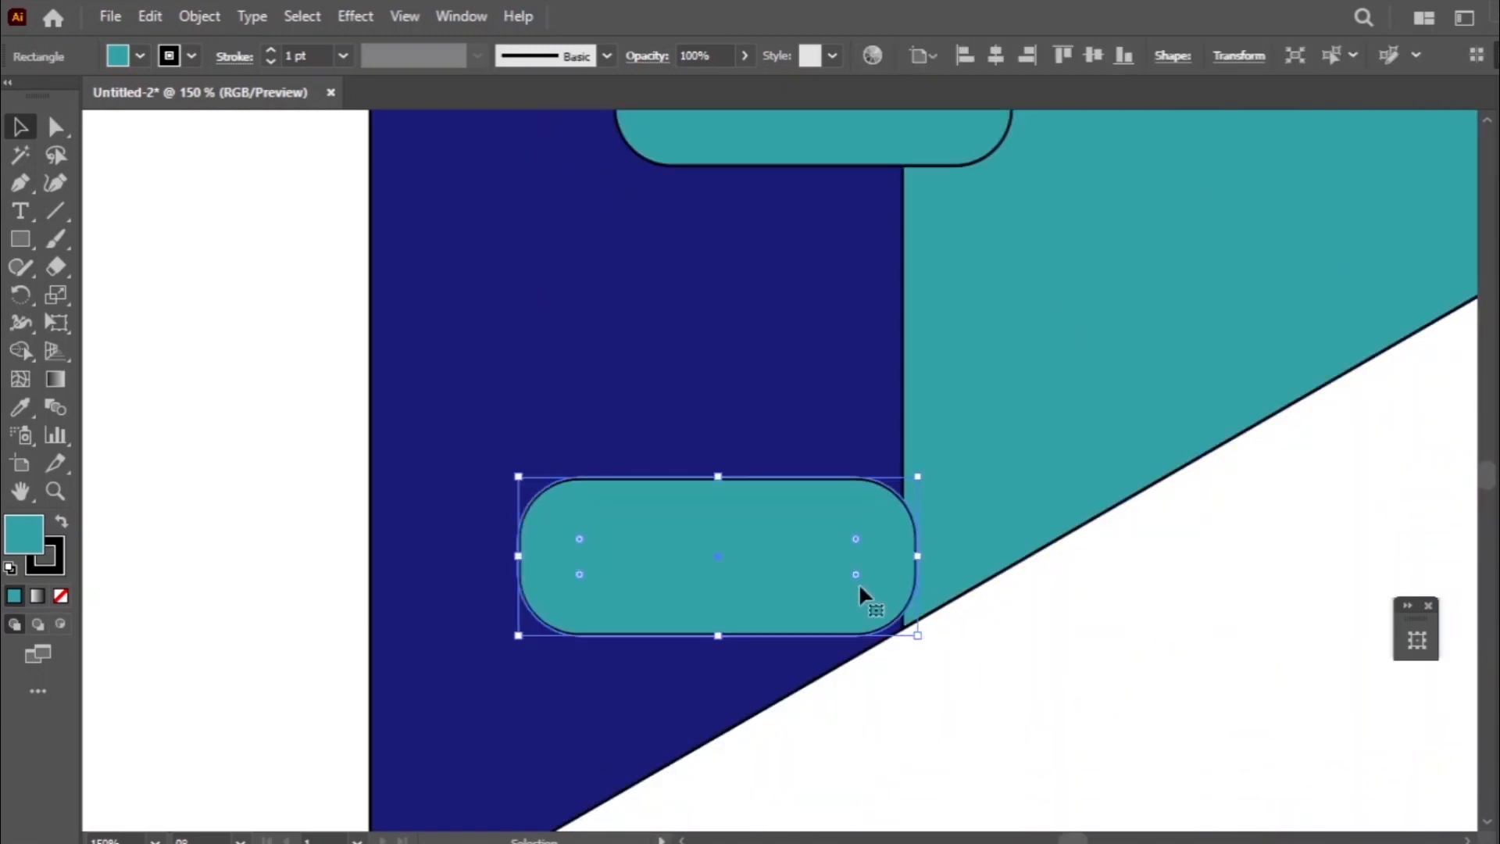
{"action": "key", "text": "Right"}
{"action": "key", "text": "Right"}
{"action": "key", "text": "Right"}
{"action": "key", "text": "Right"}
{"action": "key", "text": "Right"}
{"action": "key", "text": "Right"}
{"action": "key", "text": "Right"}
{"action": "key", "text": "Right"}
{"action": "key", "text": "Right"}
{"action": "key", "text": "Right"}
{"action": "key", "text": "Right"}
{"action": "key", "text": "Right"}
{"action": "key", "text": "Right"}
{"action": "key", "text": "Right"}
{"action": "key", "text": "Right"}
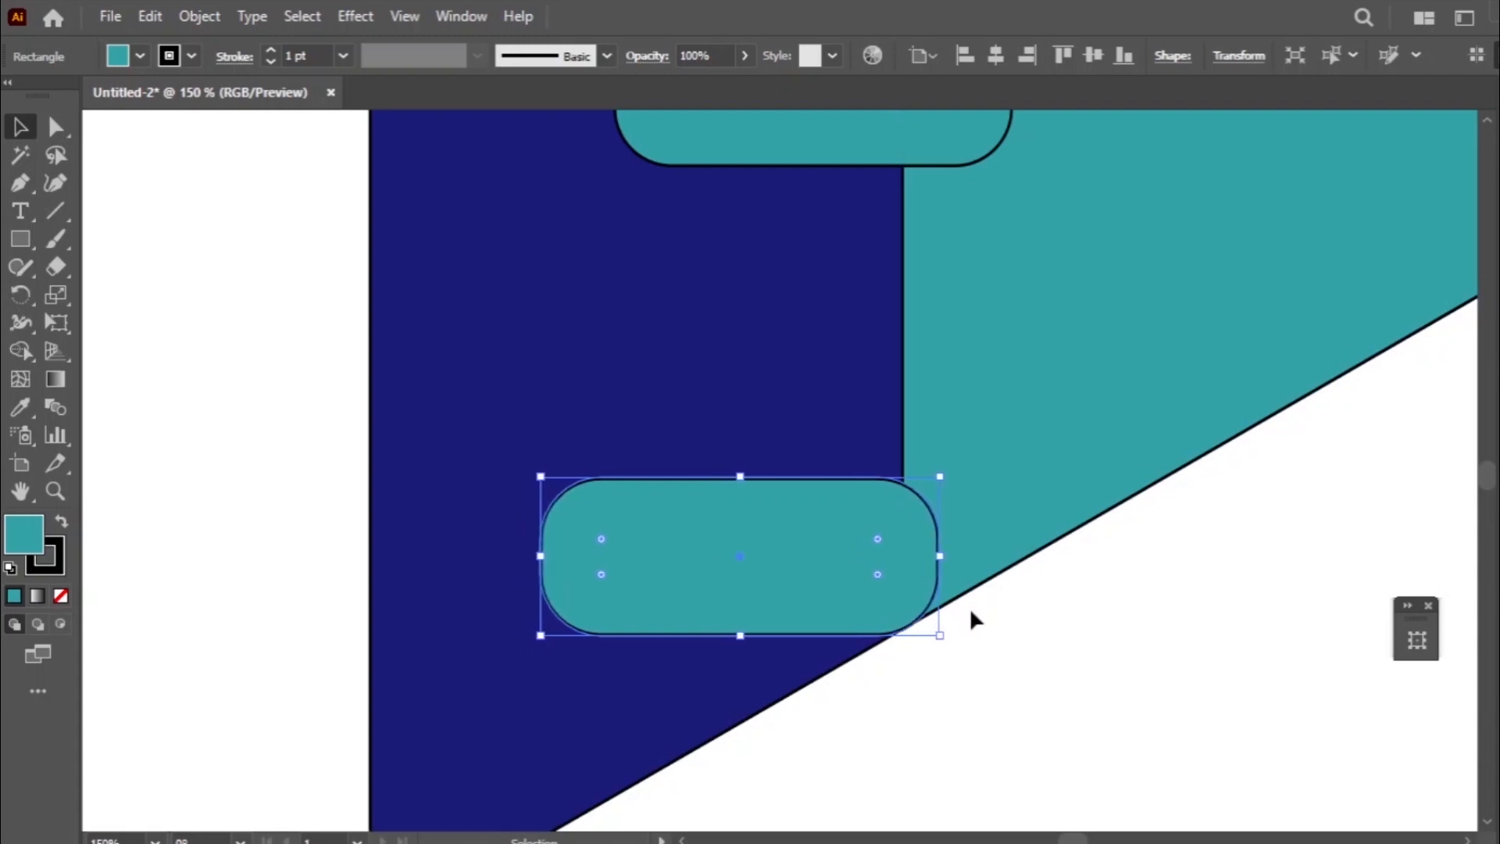
{"action": "left_click", "coordinate": [1111, 586]}
{"action": "scroll", "coordinate": [1098, 586], "scroll_direction": "up", "scroll_amount": 2}
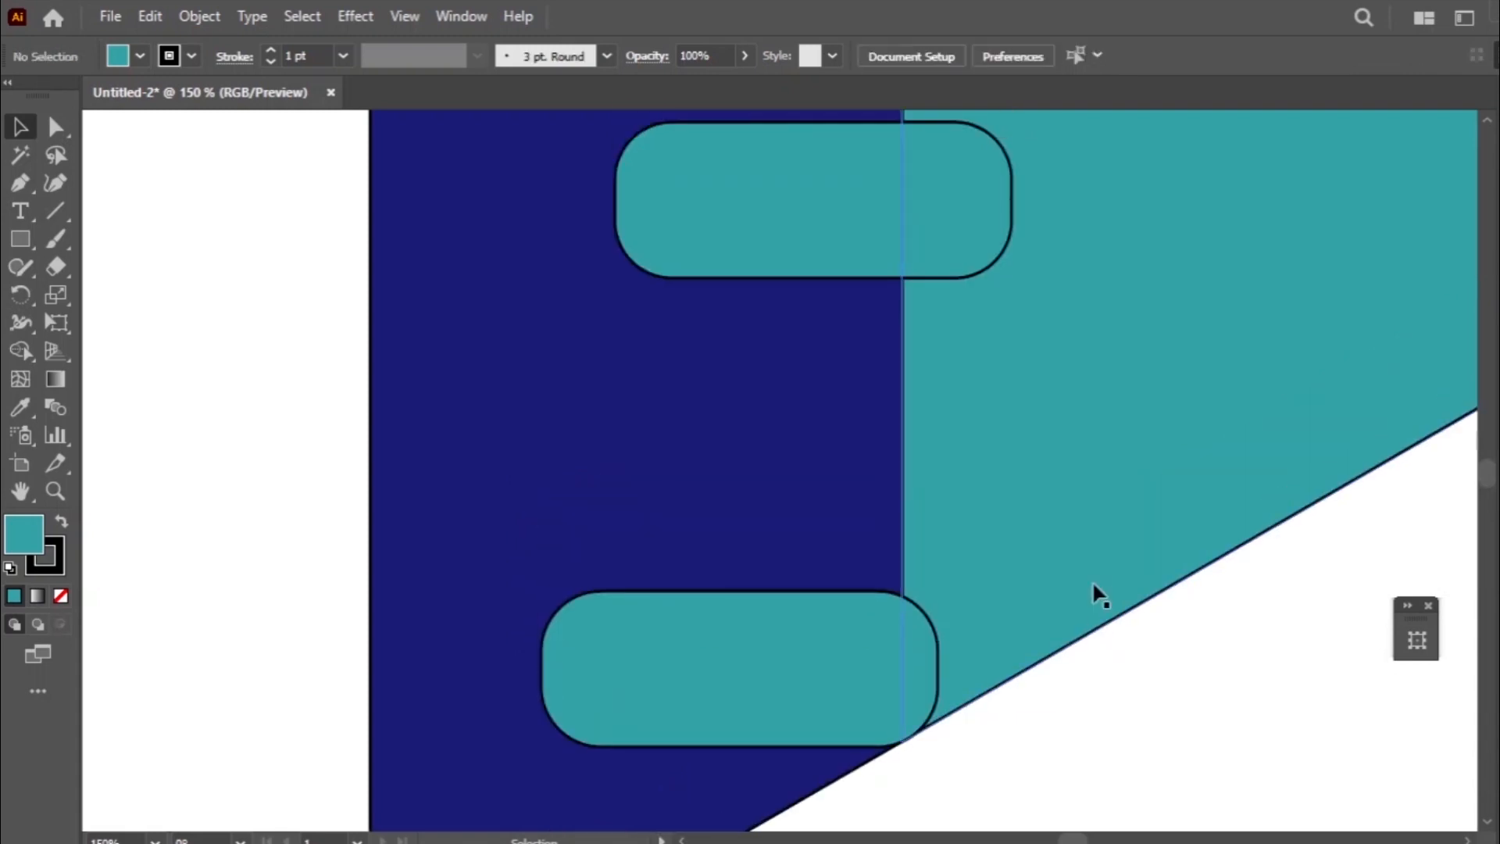
{"action": "left_click", "coordinate": [822, 627]}
{"action": "key", "text": "a"}
{"action": "key", "text": "v"}
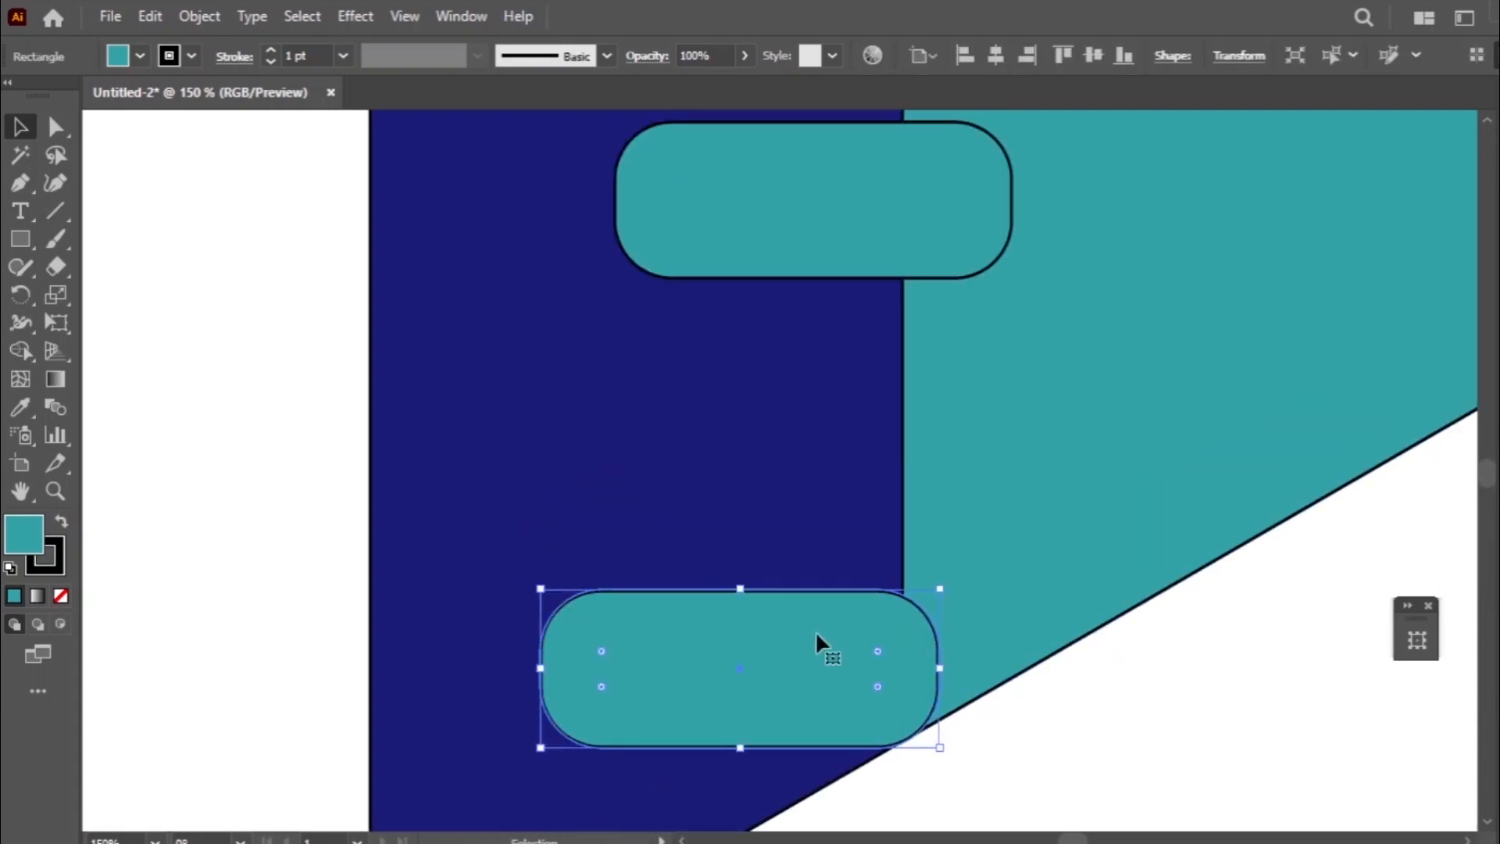
{"action": "mouse_move", "coordinate": [744, 647]}
{"action": "left_mouse_down"}
{"action": "mouse_move", "coordinate": [779, 556]}
{"action": "mouse_move", "coordinate": [747, 655]}
{"action": "left_mouse_up"}
{"action": "left_click", "coordinate": [150, 16]}
{"action": "left_click", "coordinate": [173, 40]}
{"action": "left_click", "coordinate": [160, 15]}
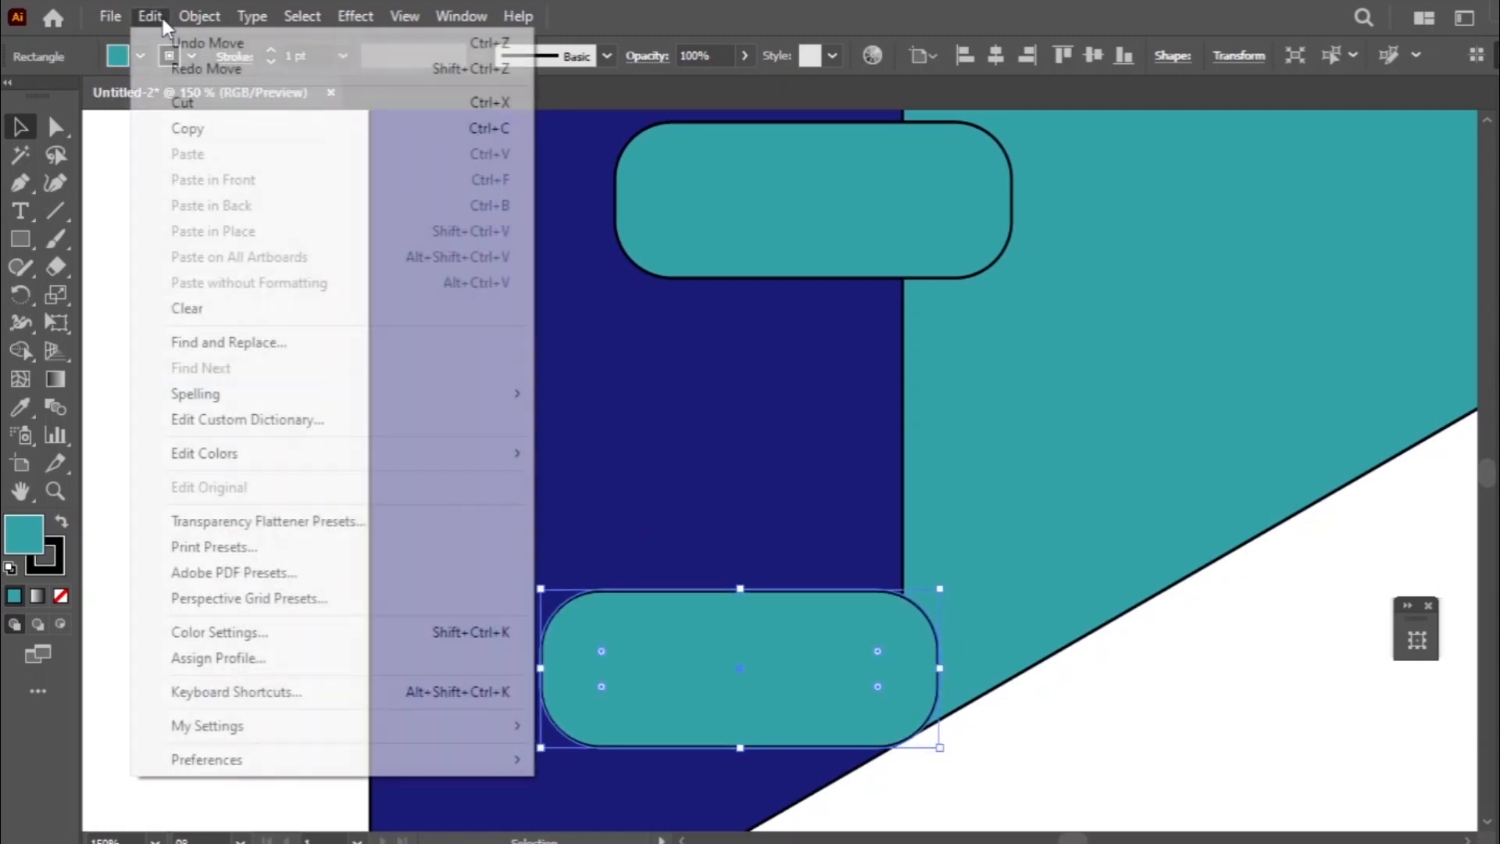
{"action": "left_click", "coordinate": [1187, 709]}
- Duplicate the lowest bar between the lowest and middle bars, offset about 13 px right and 83 px up
{"action": "left_click", "coordinate": [823, 664]}
{"action": "key", "text": "a"}
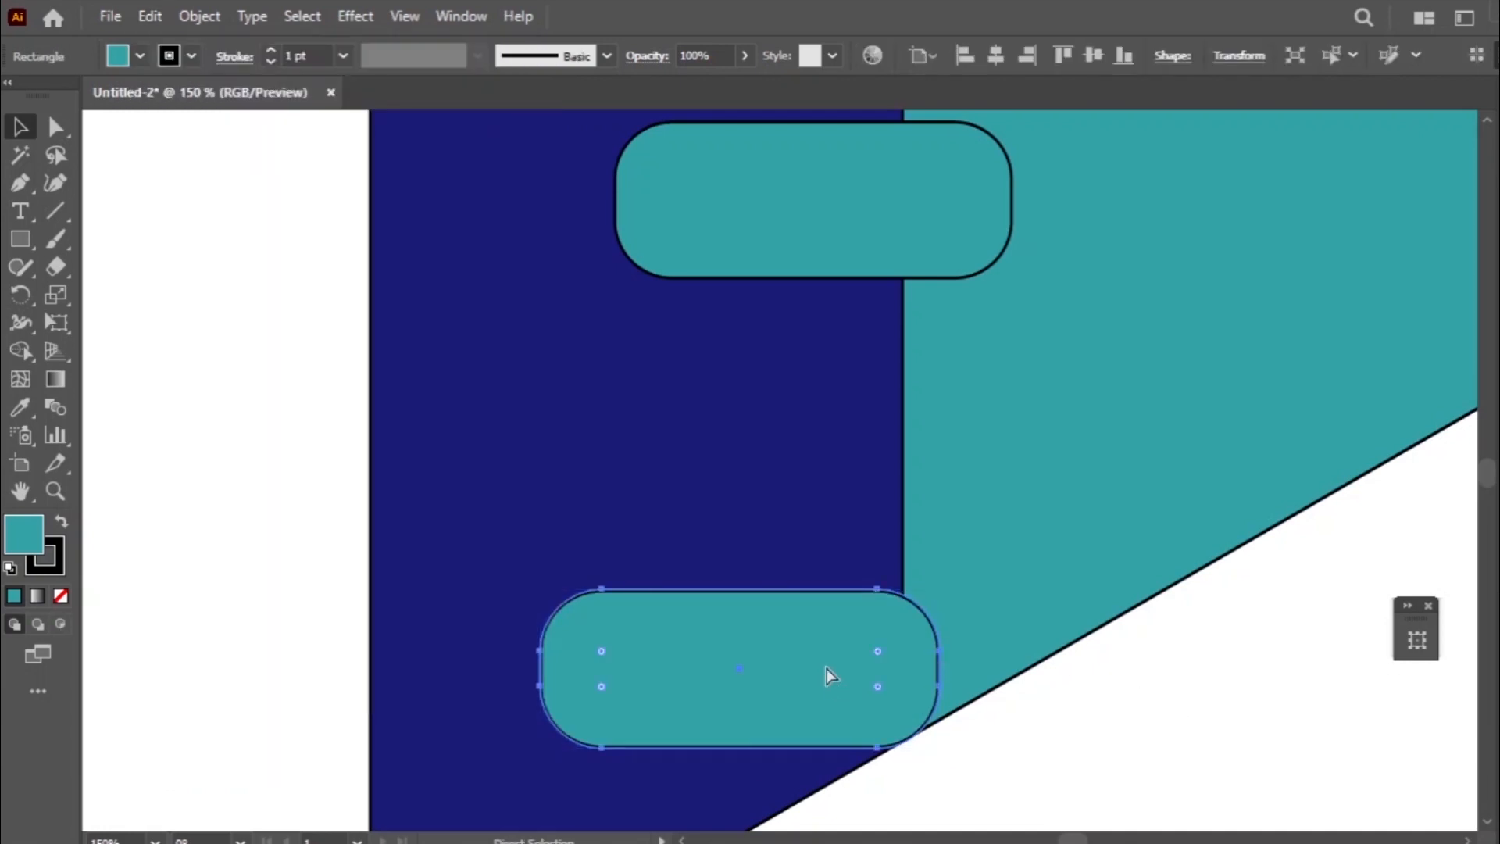
{"action": "key", "text": "v"}
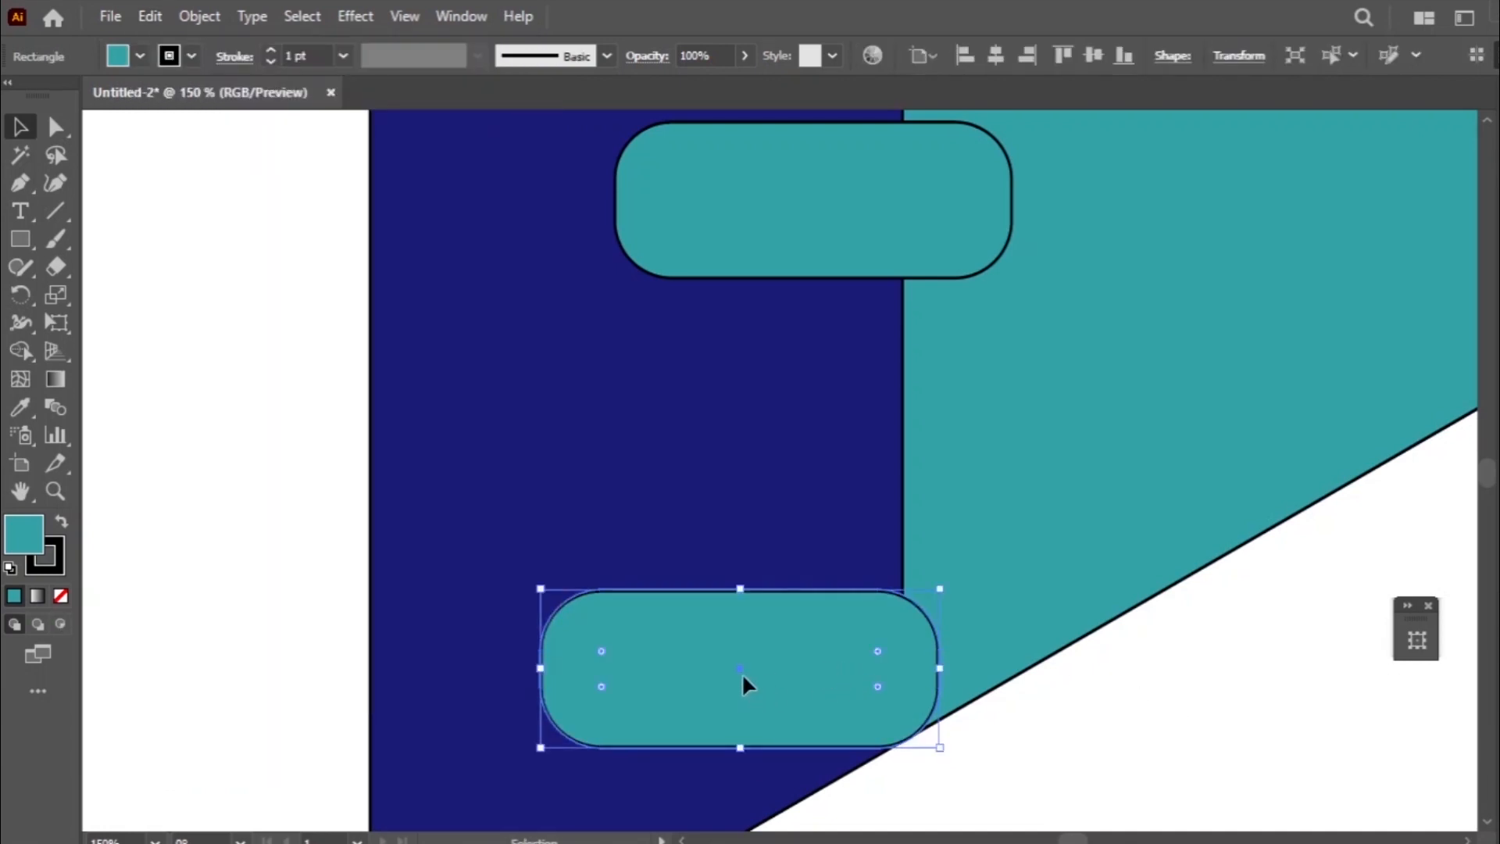
{"action": "left_click_drag", "start_coordinate": [742, 673], "coordinate": [775, 471]}
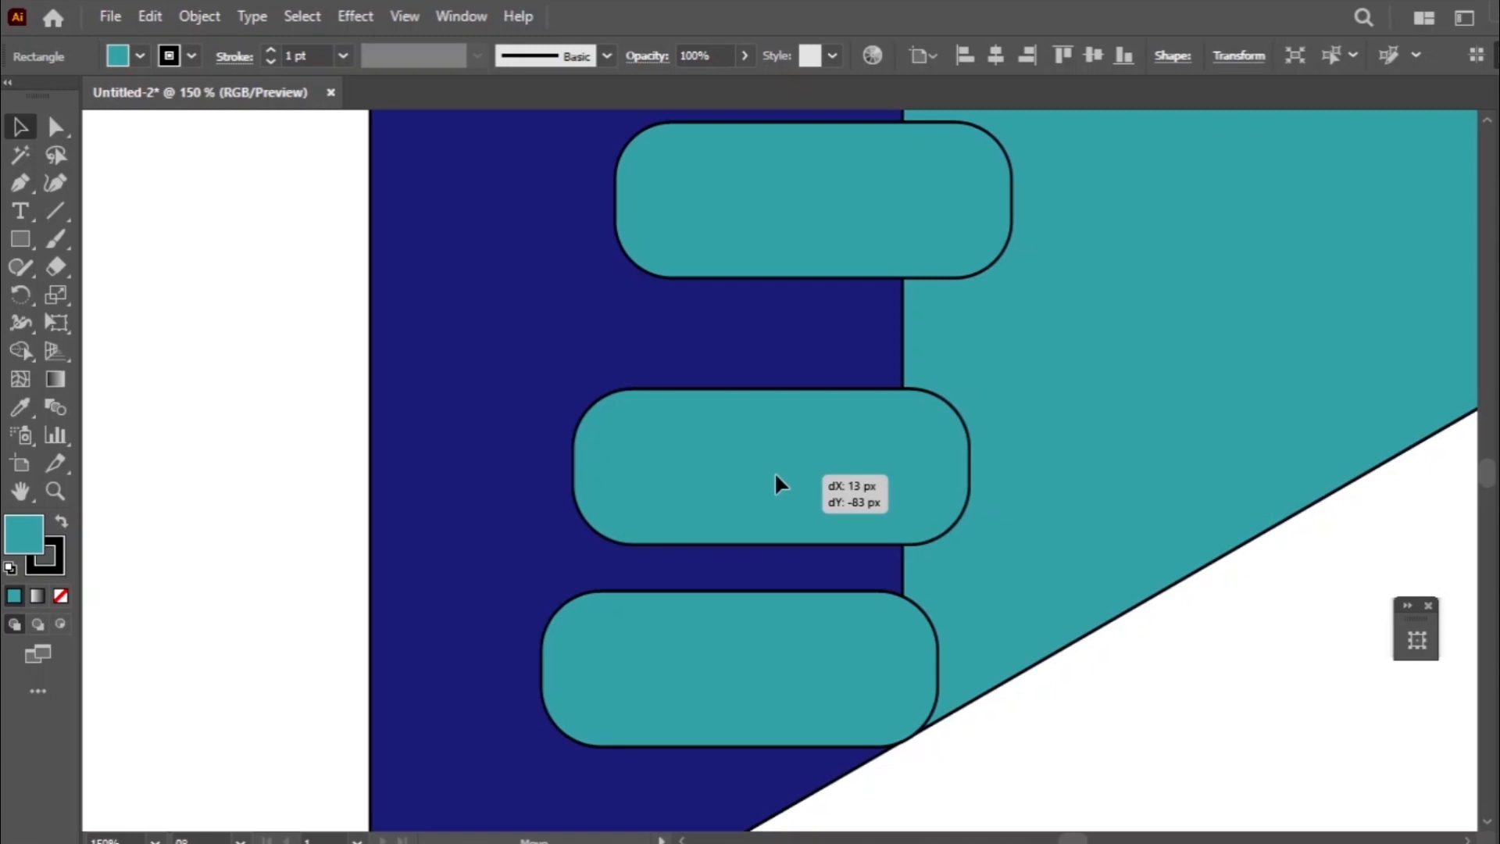
{"action": "left_click_drag", "start_coordinate": [775, 471], "coordinate": [776, 472]}
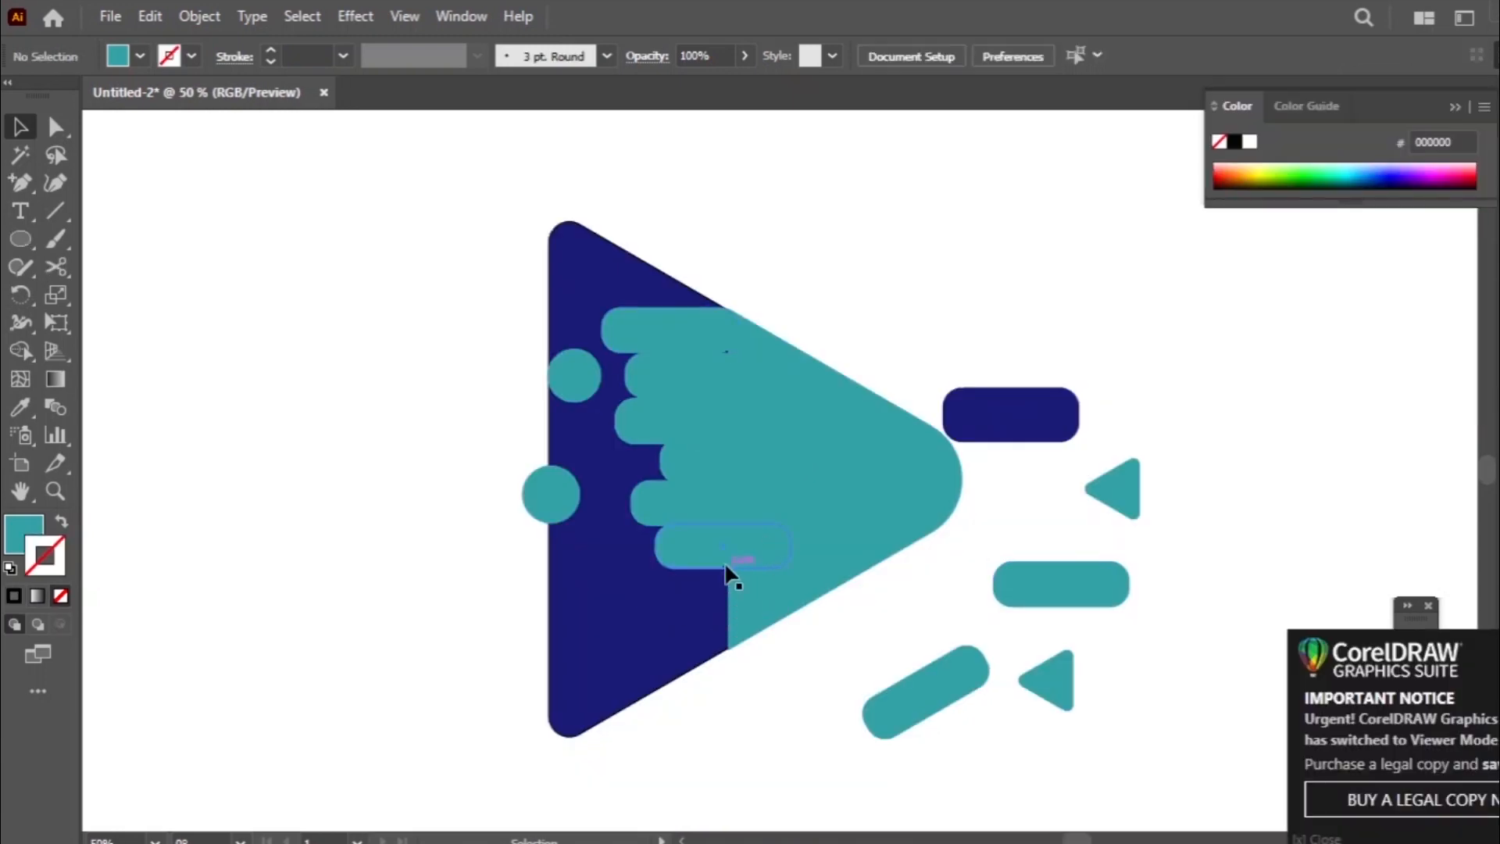
{"action": "left_click_drag", "start_coordinate": [730, 577], "coordinate": [696, 622]}
{"action": "left_click_drag", "start_coordinate": [697, 627], "coordinate": [698, 627]}
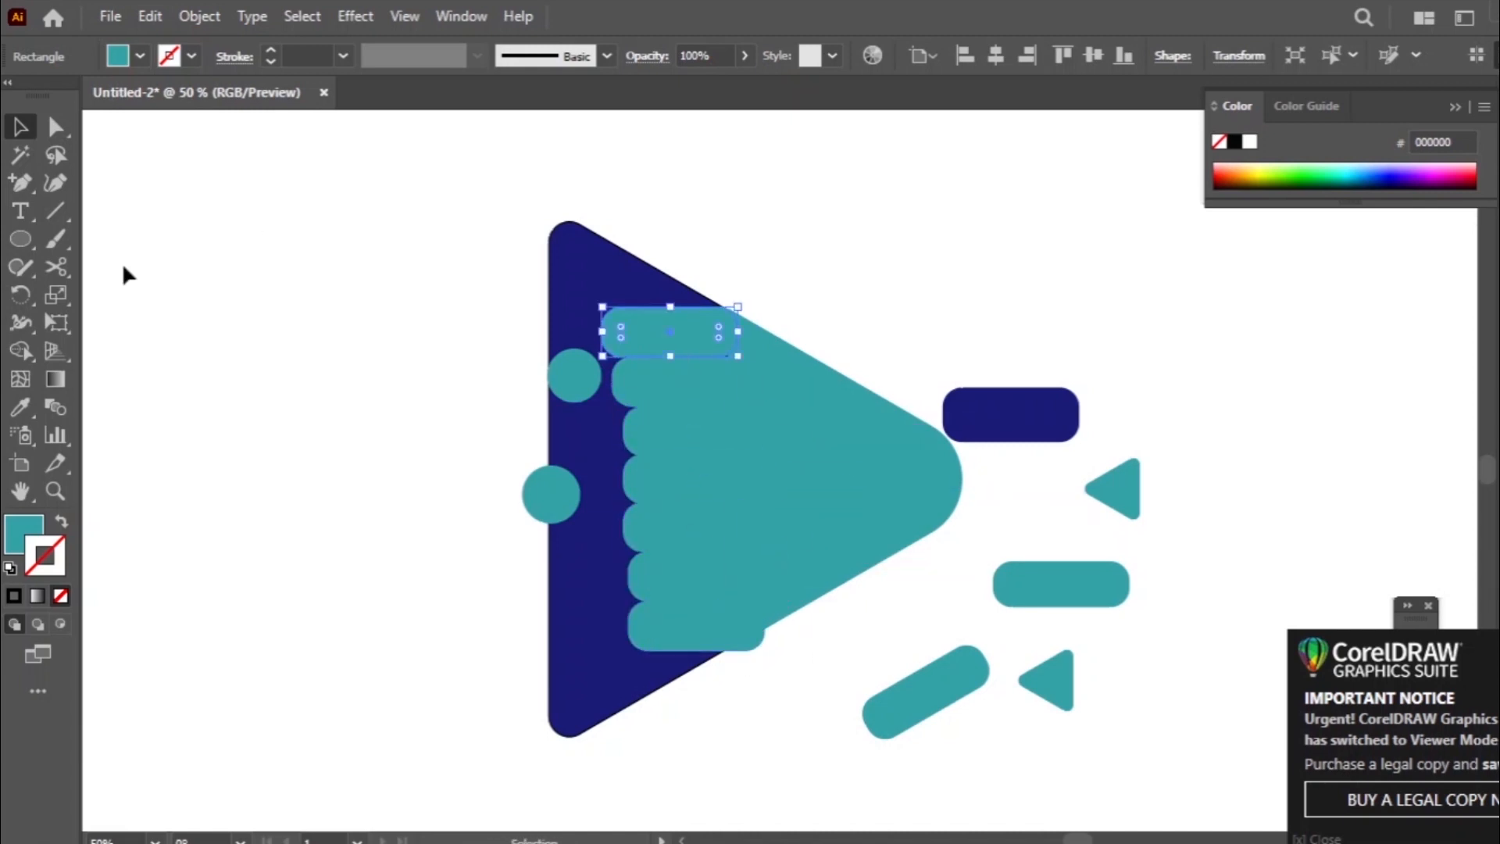
- Recolour the second, fourth and sixth bars from the top with the navy sampled from the spare bar outside the triangle
{"action": "left_click", "coordinate": [20, 407]}
{"action": "left_click", "coordinate": [1011, 414]}
{"action": "left_click", "coordinate": [21, 127]}
{"action": "left_click", "coordinate": [672, 470]}
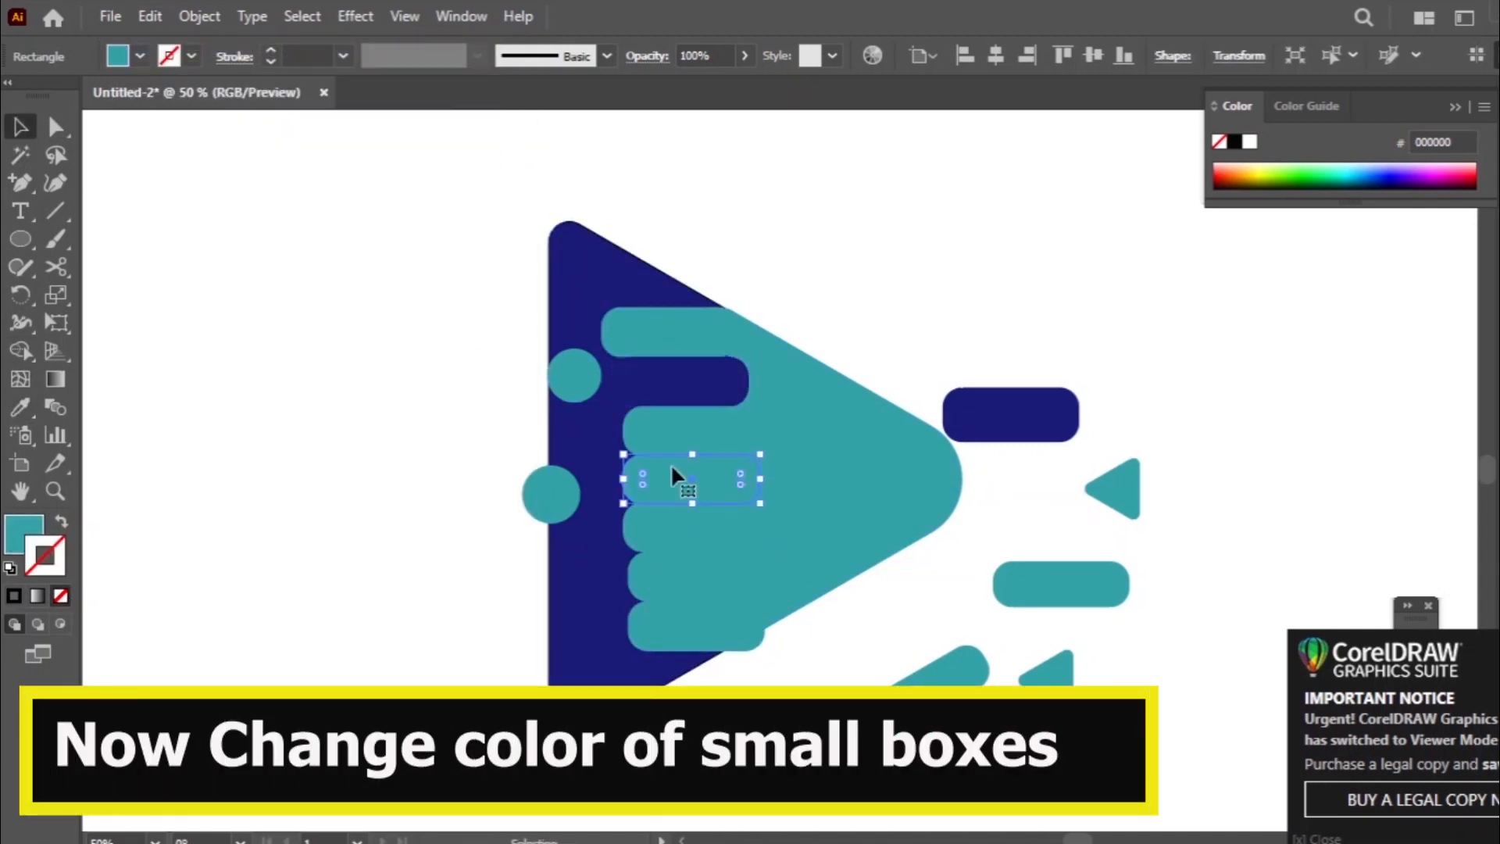
{"action": "left_click", "coordinate": [19, 408]}
{"action": "left_click", "coordinate": [1013, 411]}
{"action": "left_click", "coordinate": [20, 127]}
{"action": "left_click", "coordinate": [696, 576]}
- Shorten the lowest teal bar's right end to stay inside the triangle and extend its left end slightly
{"action": "left_click_drag", "start_coordinate": [764, 651], "coordinate": [748, 645]}
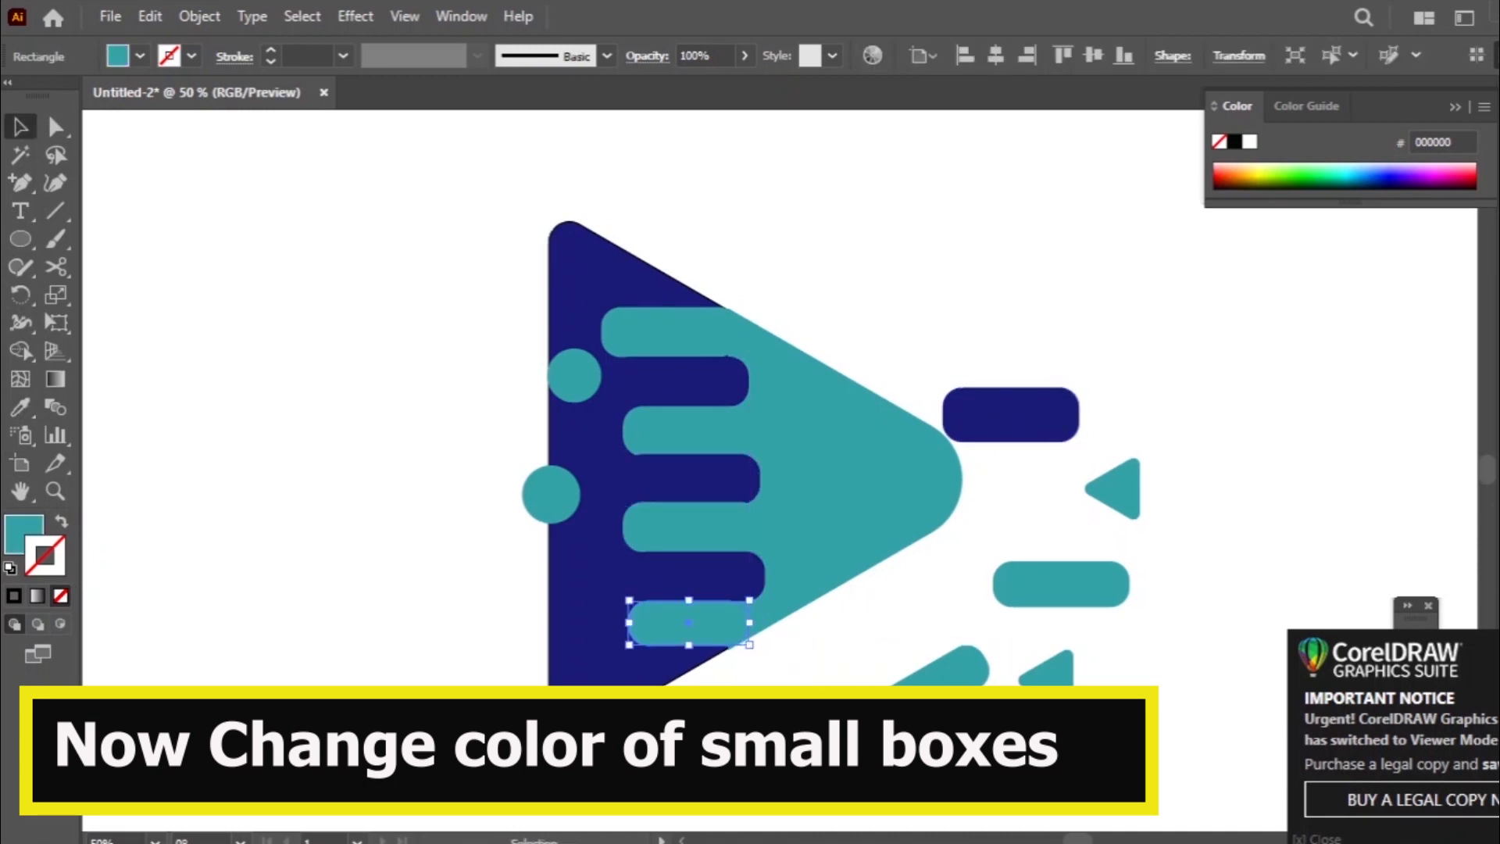
{"action": "left_click", "coordinate": [782, 669]}
{"action": "left_click", "coordinate": [688, 625]}
{"action": "left_click_drag", "start_coordinate": [629, 624], "coordinate": [613, 625]}
{"action": "left_click", "coordinate": [789, 664]}
- Move the central navy bar further into the teal area and adjust the right end of the navy bar near the top
{"action": "left_click", "coordinate": [707, 481]}
{"action": "mouse_move", "coordinate": [743, 473]}
{"action": "left_mouse_down"}
{"action": "mouse_move", "coordinate": [788, 475]}
{"action": "mouse_move", "coordinate": [739, 484]}
{"action": "mouse_move", "coordinate": [749, 495]}
{"action": "left_mouse_up"}
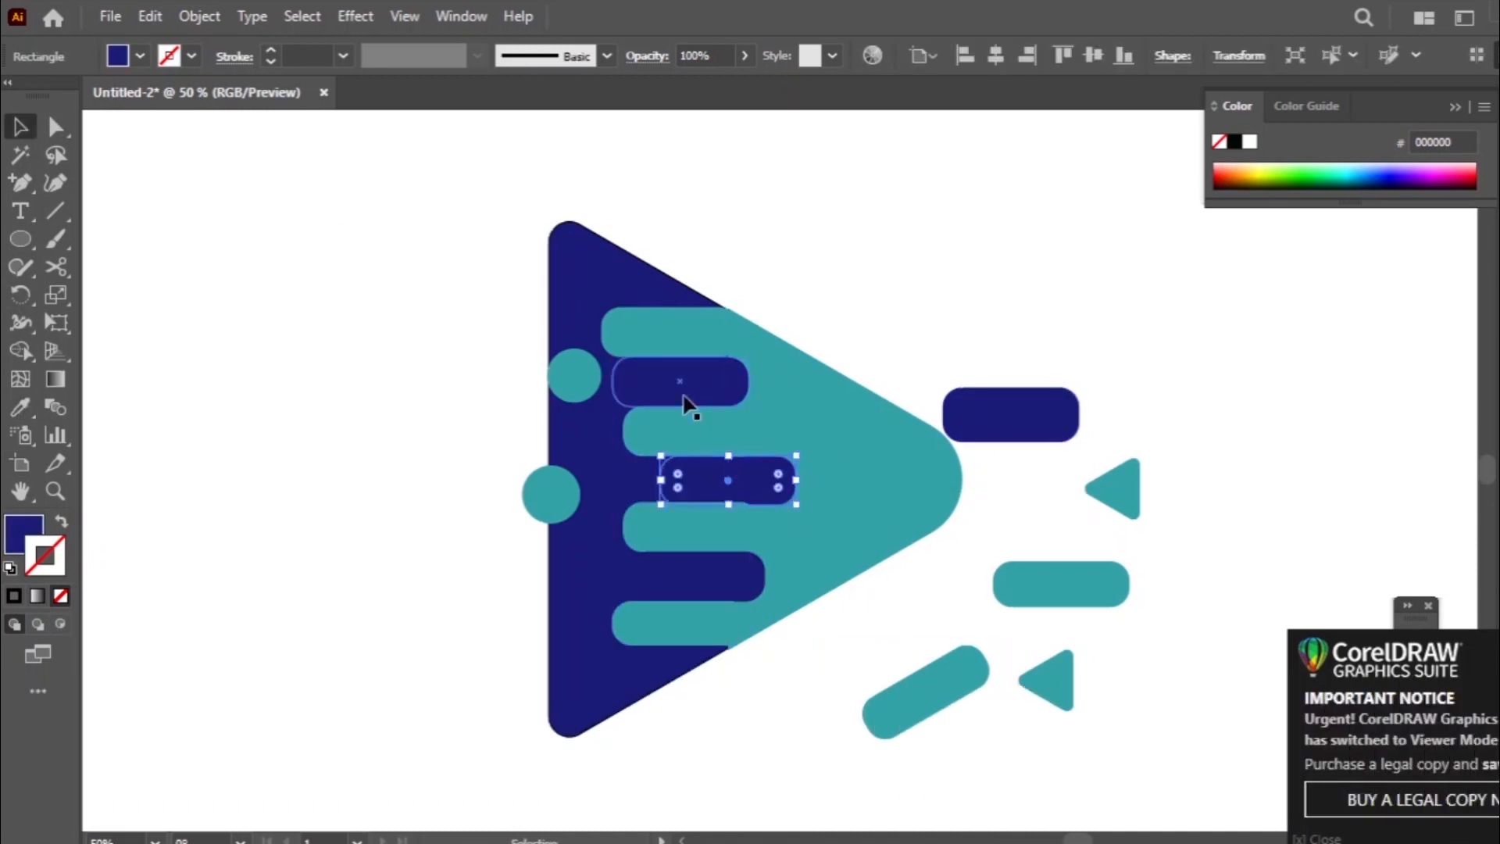
{"action": "left_click", "coordinate": [690, 397]}
{"action": "left_click_drag", "start_coordinate": [752, 380], "coordinate": [745, 383]}
- Shorten the top teal bar's left end and extend the second teal bar's left end deeper into the navy area
{"action": "left_click", "coordinate": [678, 336]}
{"action": "left_click_drag", "start_coordinate": [603, 333], "coordinate": [643, 337]}
{"action": "left_click", "coordinate": [805, 301]}
{"action": "left_click", "coordinate": [676, 432]}
{"action": "left_click_drag", "start_coordinate": [623, 431], "coordinate": [590, 434]}
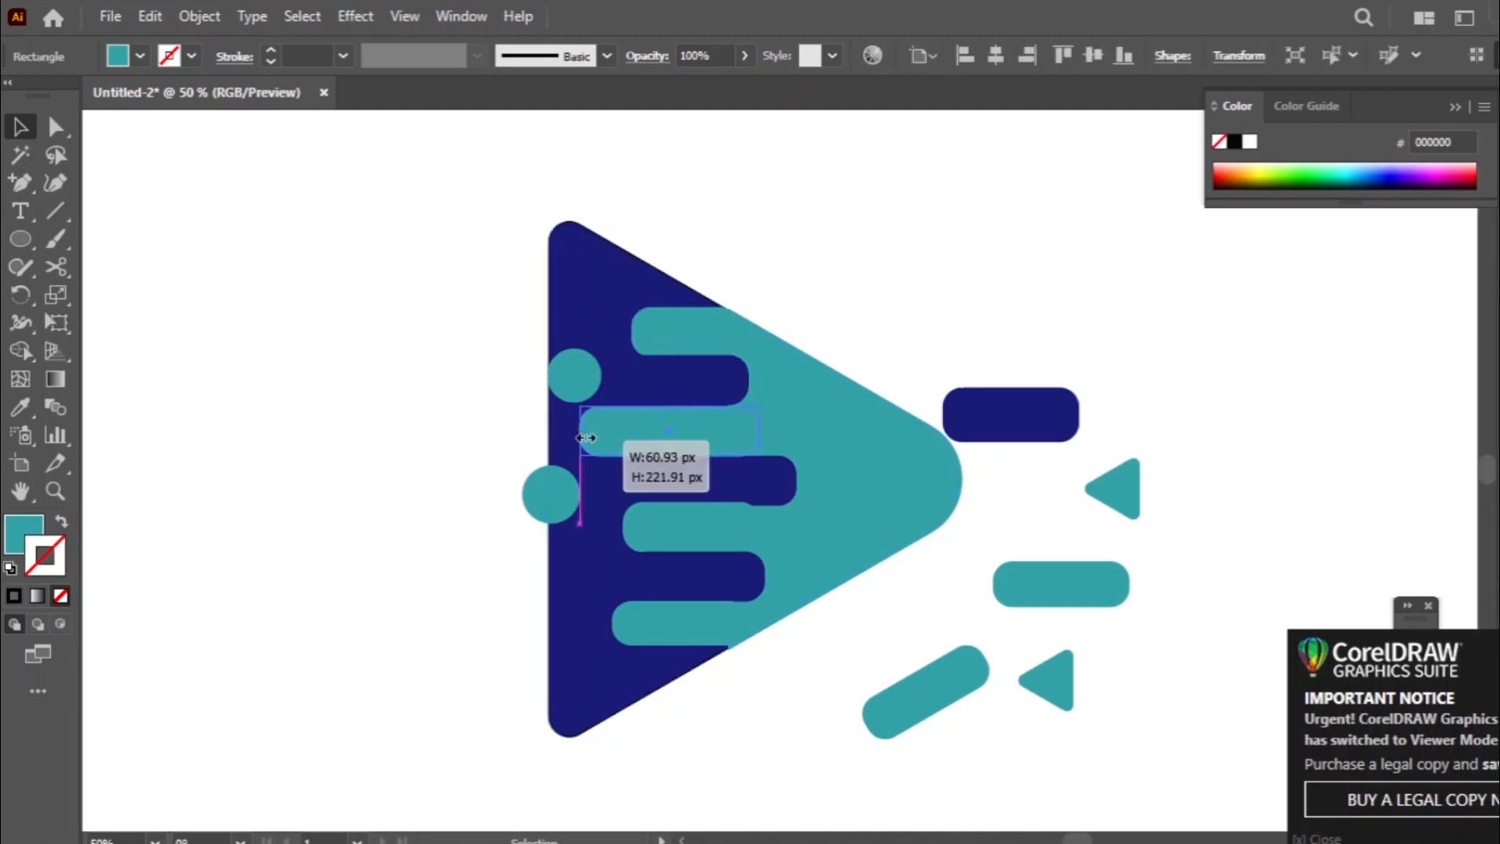
- Reduce the central navy bar's height slightly from its upper edge and move it back to the left
{"action": "left_click", "coordinate": [725, 481]}
{"action": "left_click", "coordinate": [887, 557]}
{"action": "left_click", "coordinate": [725, 494]}
{"action": "left_click_drag", "start_coordinate": [728, 455], "coordinate": [731, 461]}
{"action": "left_click_drag", "start_coordinate": [728, 503], "coordinate": [671, 461]}
{"action": "left_click", "coordinate": [879, 558]}
{"action": "left_click", "coordinate": [741, 485]}
{"action": "left_click", "coordinate": [879, 558]}
- Thicken the second teal bar downward, and slim the central navy bar below it and shift it slightly left
{"action": "left_click", "coordinate": [727, 439]}
{"action": "left_click", "coordinate": [698, 439]}
{"action": "left_click", "coordinate": [928, 580]}
{"action": "left_click", "coordinate": [754, 492]}
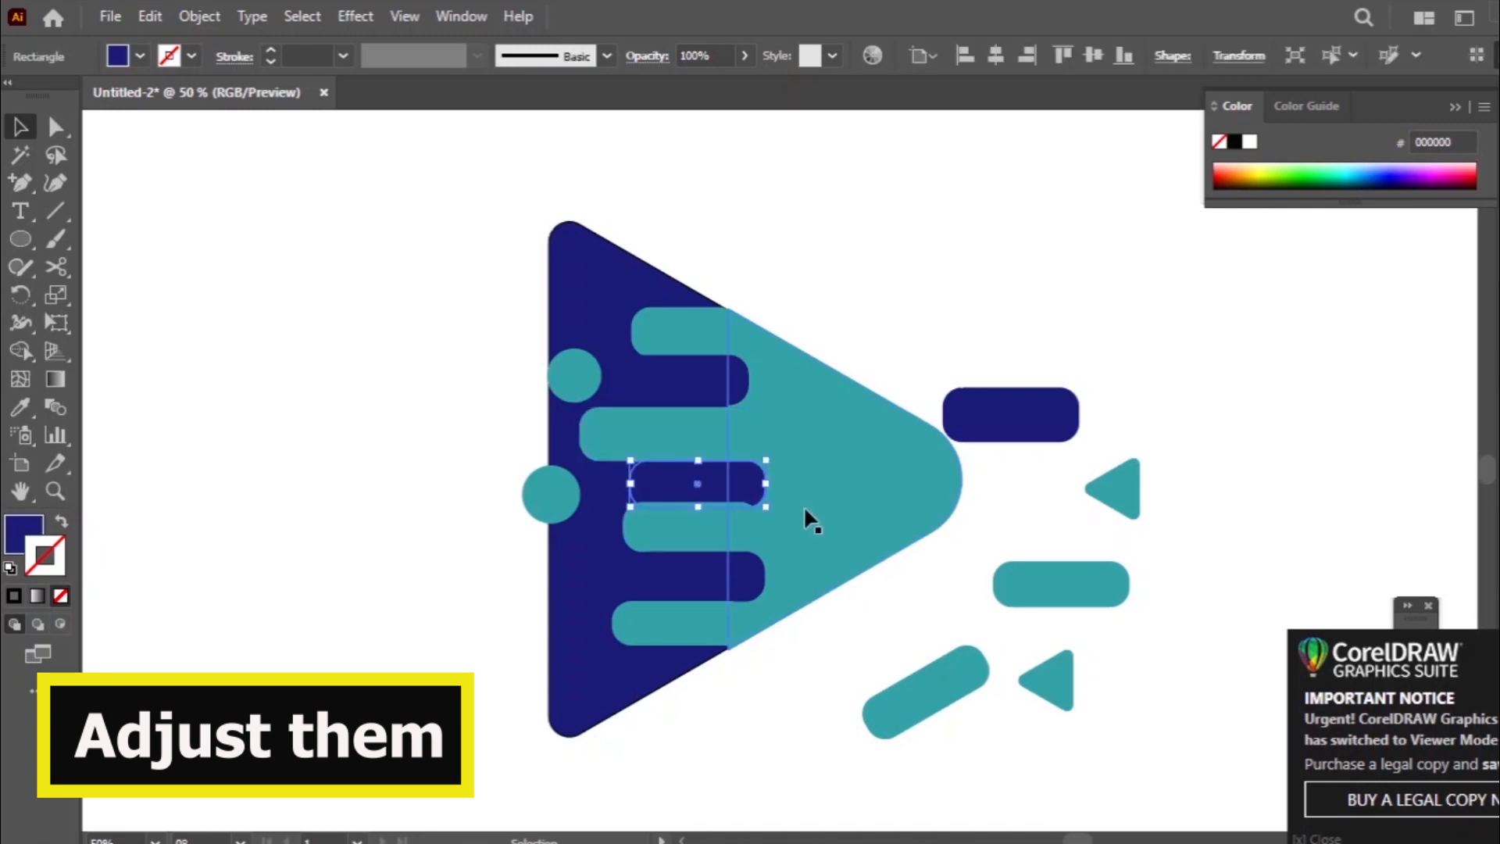
{"action": "left_click", "coordinate": [703, 458]}
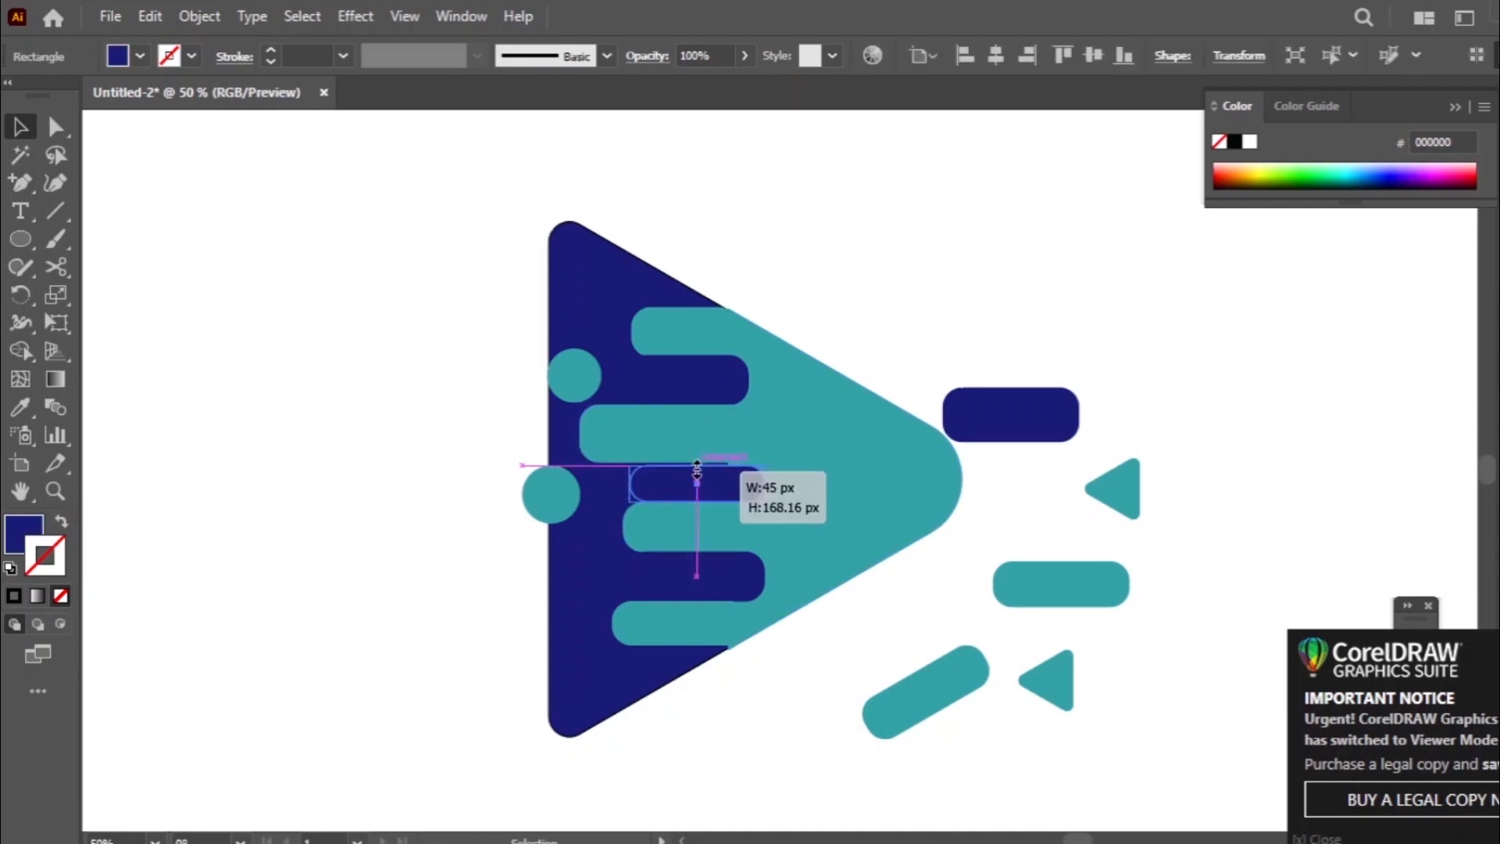
{"action": "left_click_drag", "start_coordinate": [672, 466], "coordinate": [672, 469]}
{"action": "left_click_drag", "start_coordinate": [686, 491], "coordinate": [678, 494]}
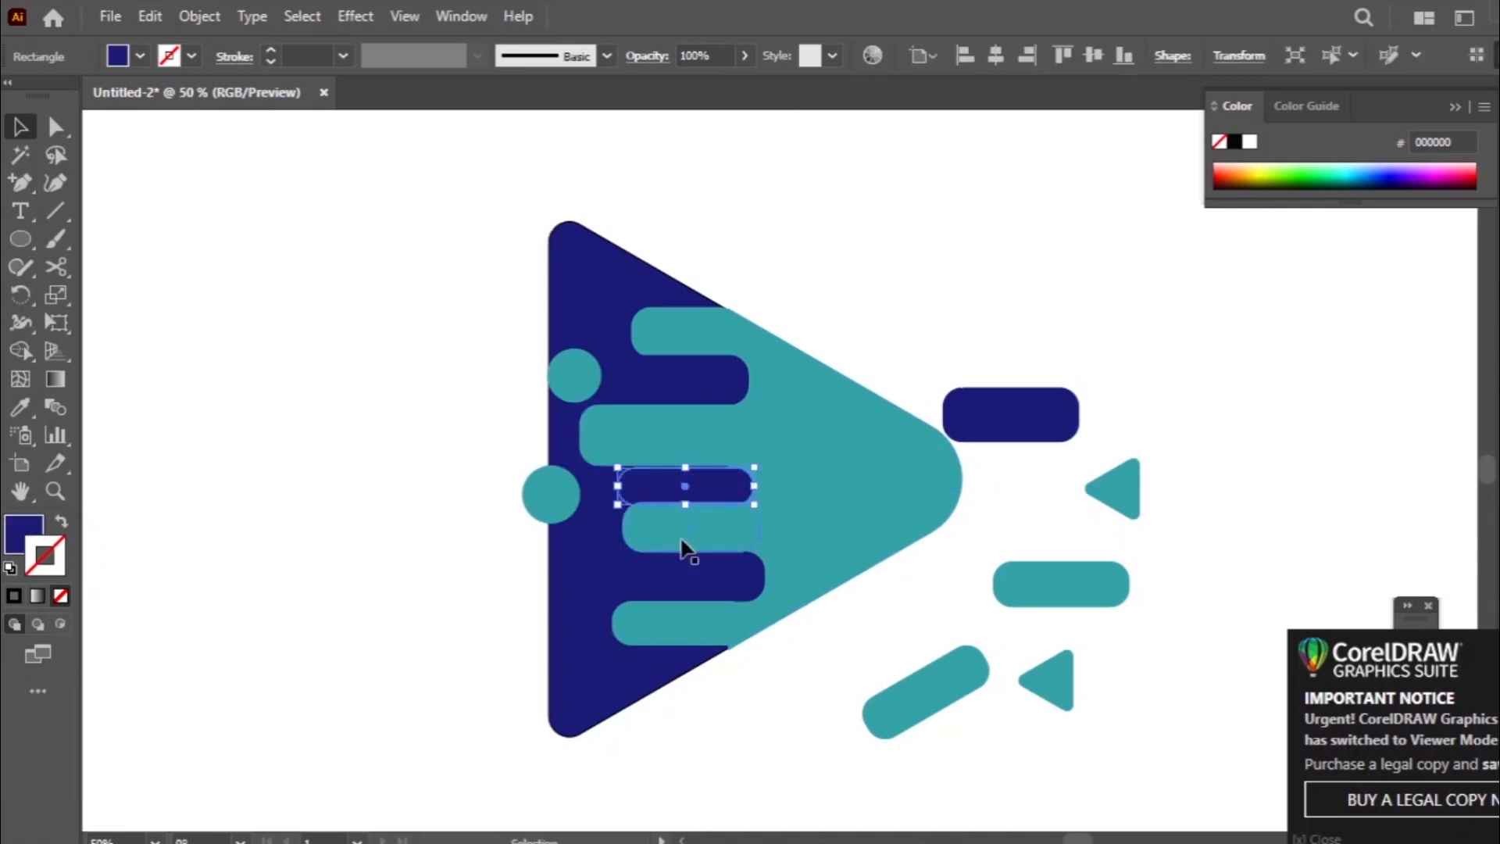
- Merge the four teal bars with the teal part of the triangle using the Shape Builder tool
{"action": "left_click", "coordinate": [721, 442]}
{"action": "left_click", "coordinate": [686, 330]}
{"action": "left_click", "coordinate": [688, 434], "text": "shift"}
{"action": "left_click", "coordinate": [712, 535], "text": "shift"}
{"action": "left_click", "coordinate": [696, 624], "text": "shift"}
{"action": "left_click", "coordinate": [821, 501], "text": "shift"}
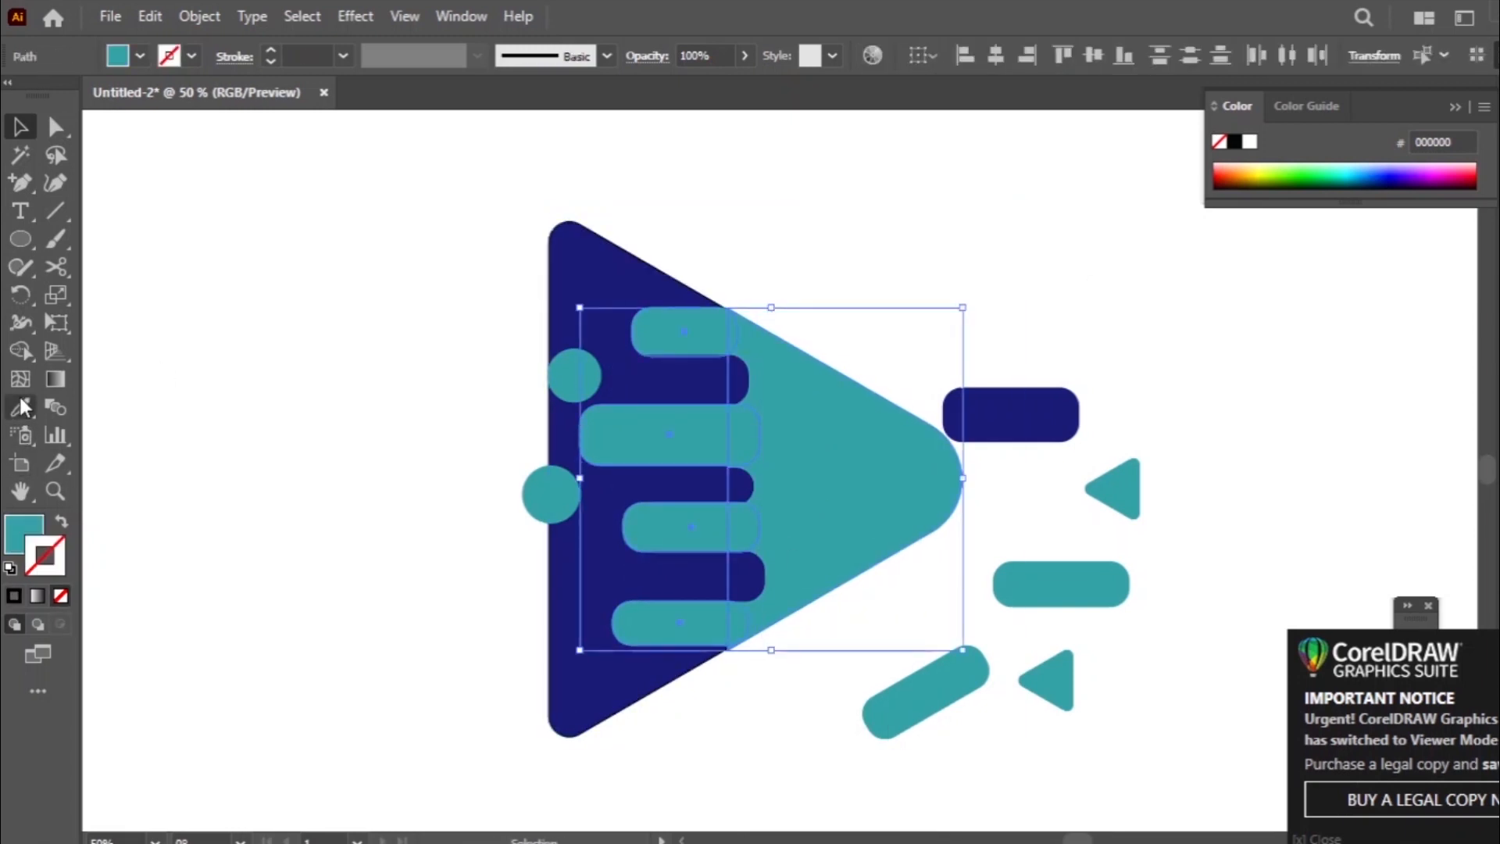
{"action": "left_click", "coordinate": [20, 351]}
{"action": "left_click_drag", "start_coordinate": [684, 318], "coordinate": [766, 516]}
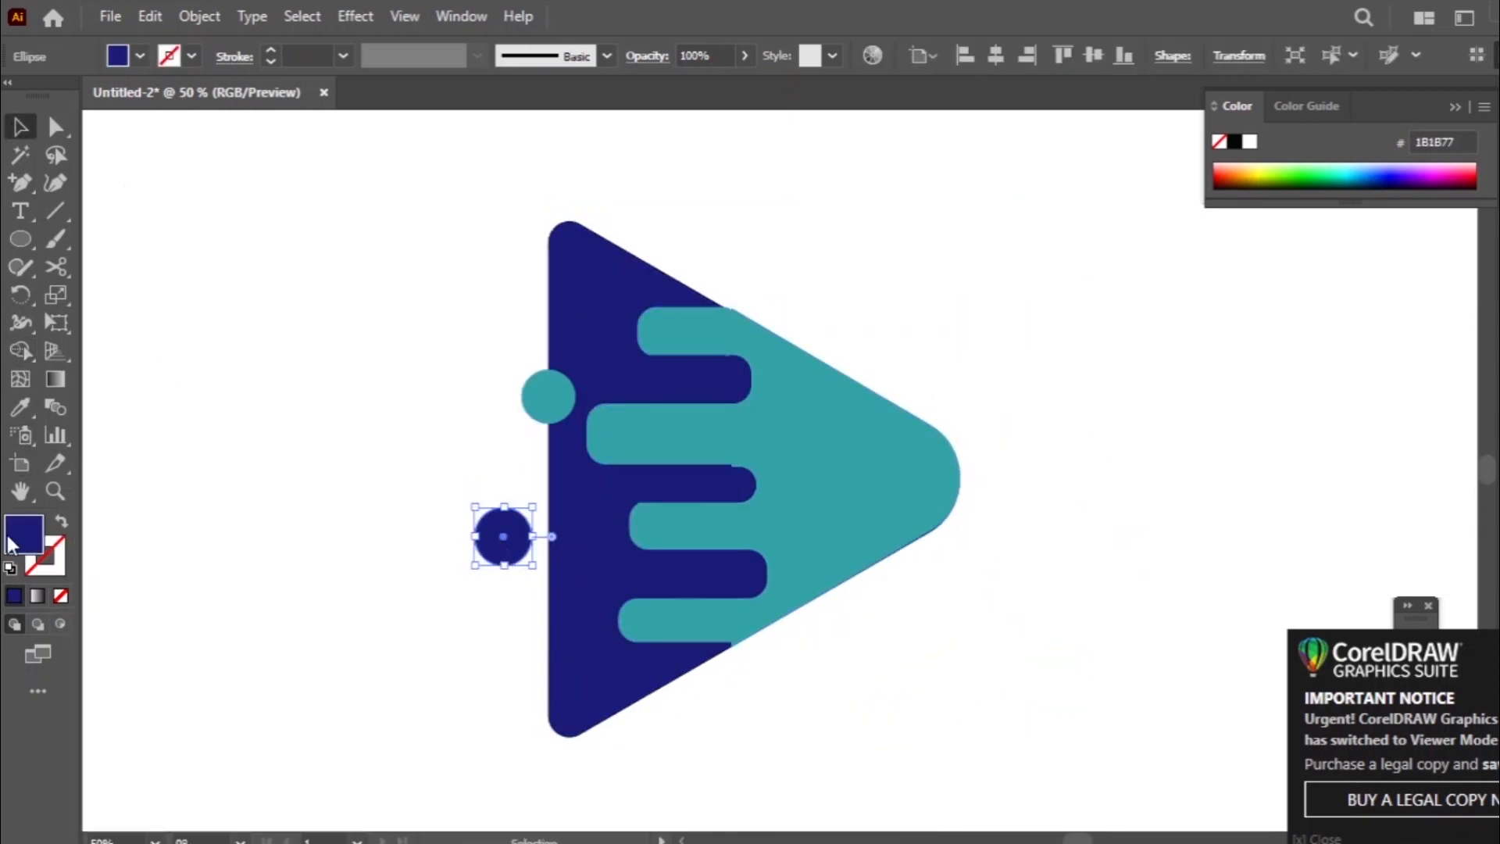
- Recolour the lower circle pink
{"action": "double_click", "coordinate": [24, 535]}
{"action": "left_click", "coordinate": [402, 450]}
{"action": "key", "text": "Return"}
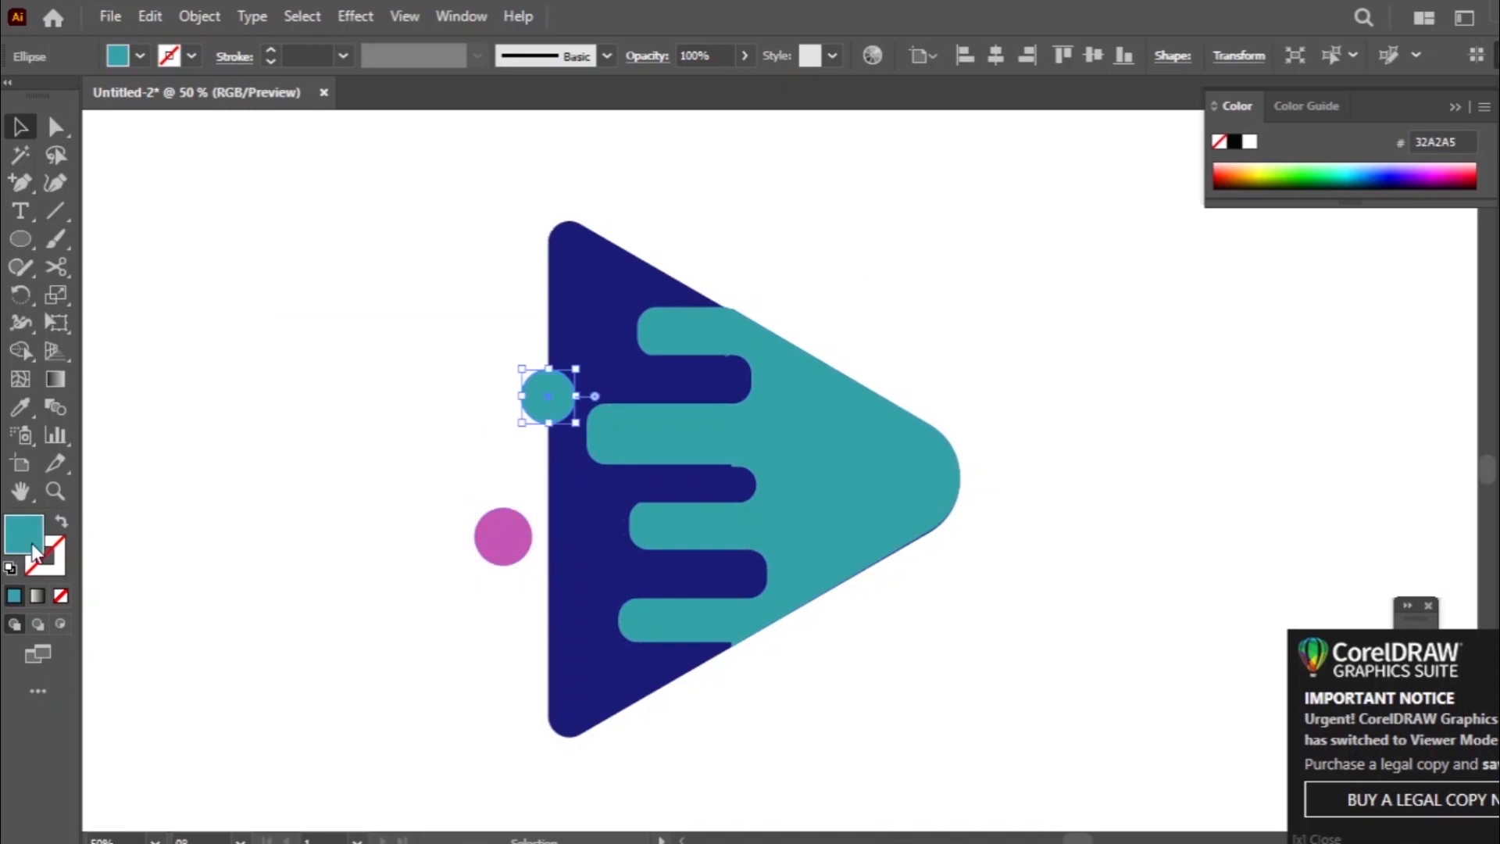
- Recolour the upper circle lime green (AEC61E)
{"action": "double_click", "coordinate": [32, 546]}
{"action": "left_click_drag", "start_coordinate": [570, 531], "coordinate": [570, 623]}
{"action": "left_click_drag", "start_coordinate": [484, 483], "coordinate": [488, 447]}
{"action": "key", "text": "Return"}
{"action": "left_click", "coordinate": [260, 291]}
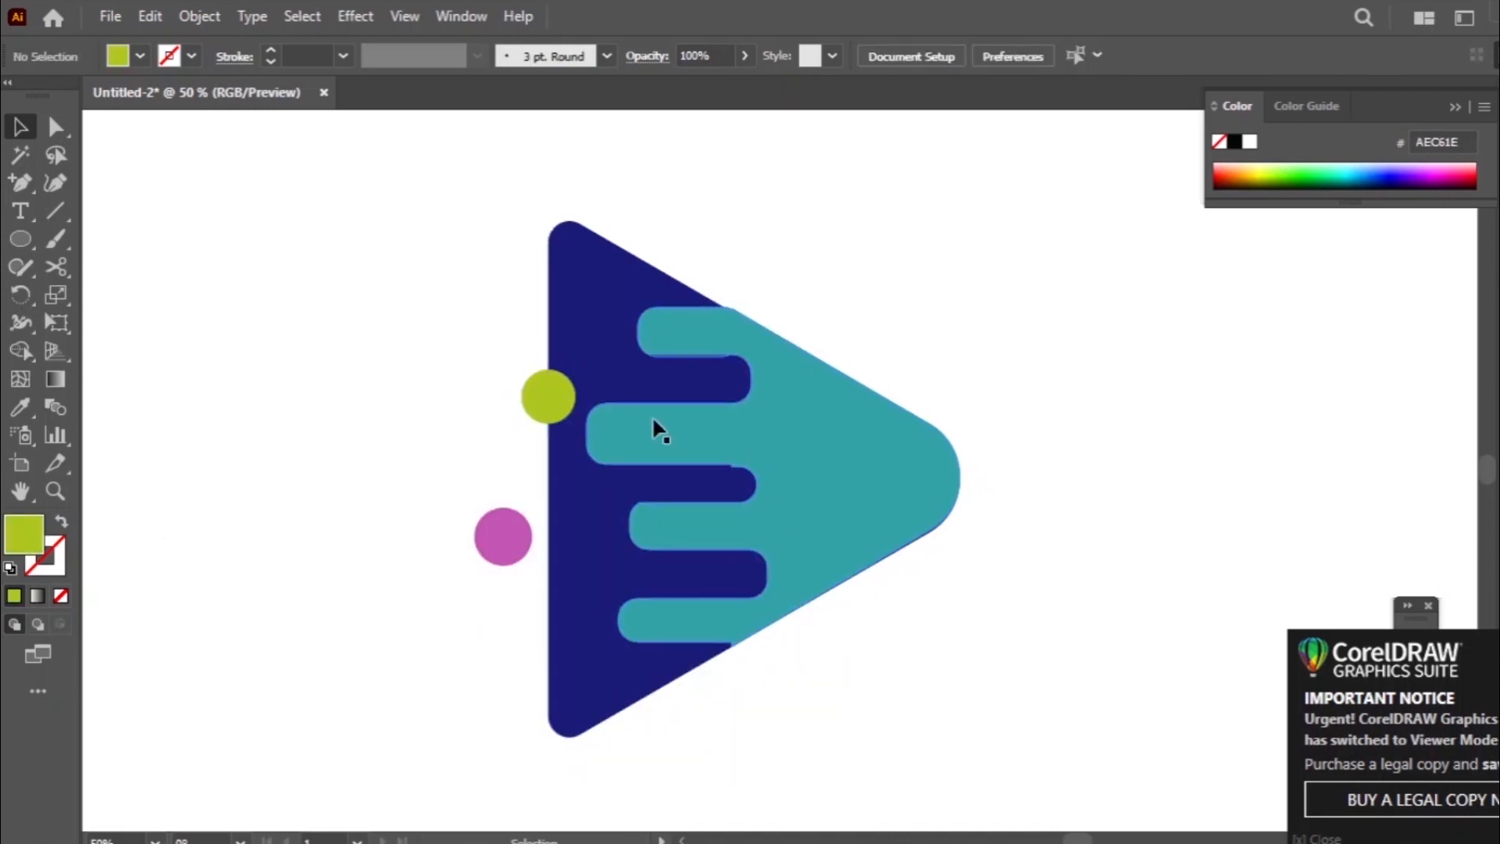
- Nudge the navy shape slightly up and to the right to close the gaps against the teal shape
{"action": "left_click", "coordinate": [653, 420]}
{"action": "key", "text": "Down"}
{"action": "key", "text": "Up"}
{"action": "key", "text": "Up"}
{"action": "key", "text": "Up"}
{"action": "key", "text": "Down"}
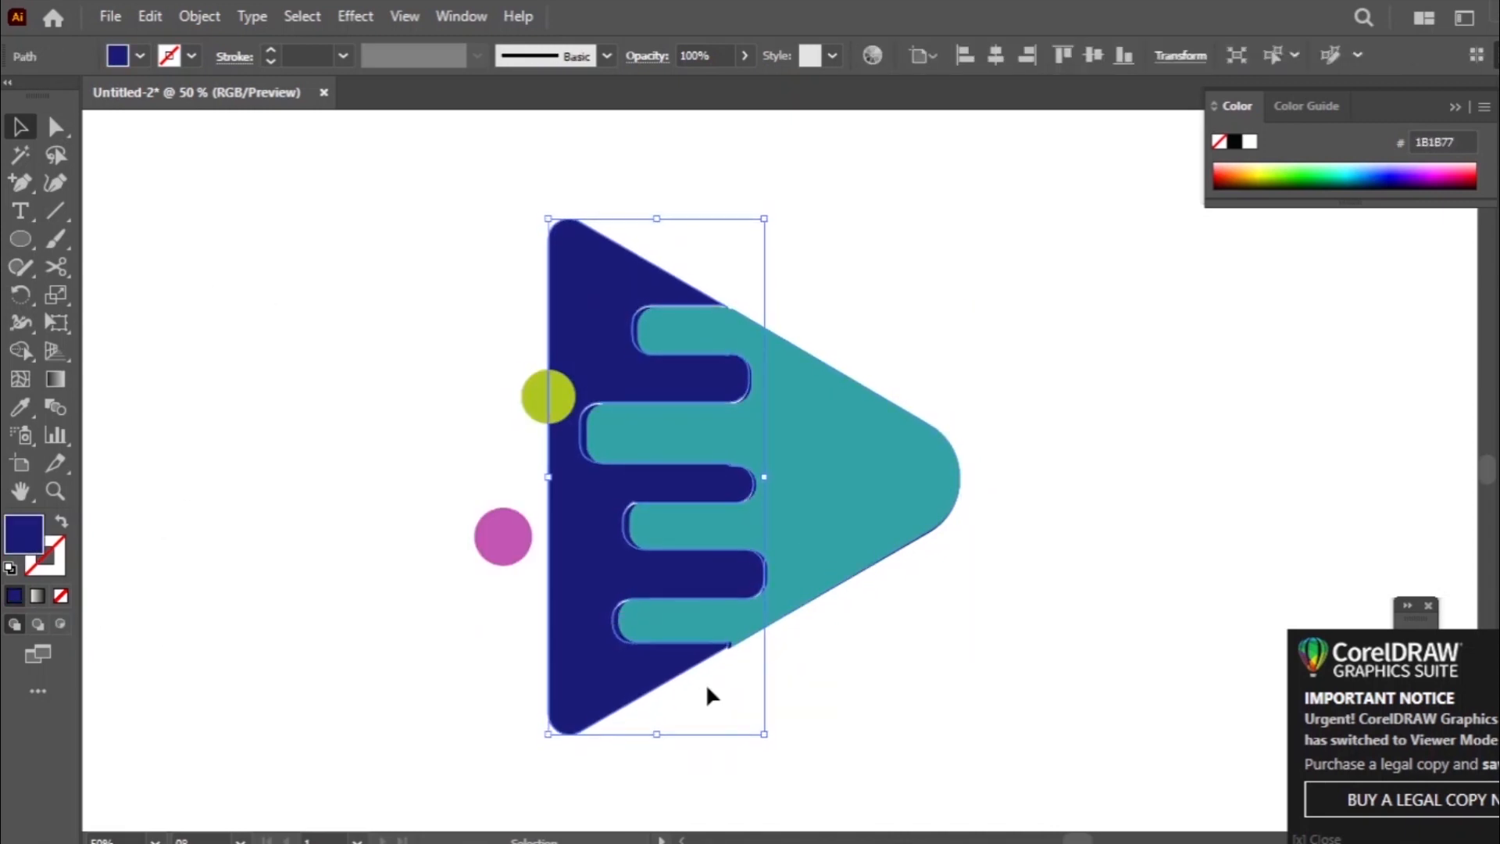
{"action": "key", "text": "Left"}
{"action": "key", "text": "Right"}
{"action": "key", "text": "Right"}
{"action": "key", "text": "Right"}
{"action": "key", "text": "Right"}
{"action": "left_click", "coordinate": [818, 533]}
{"action": "left_click", "coordinate": [961, 725]}
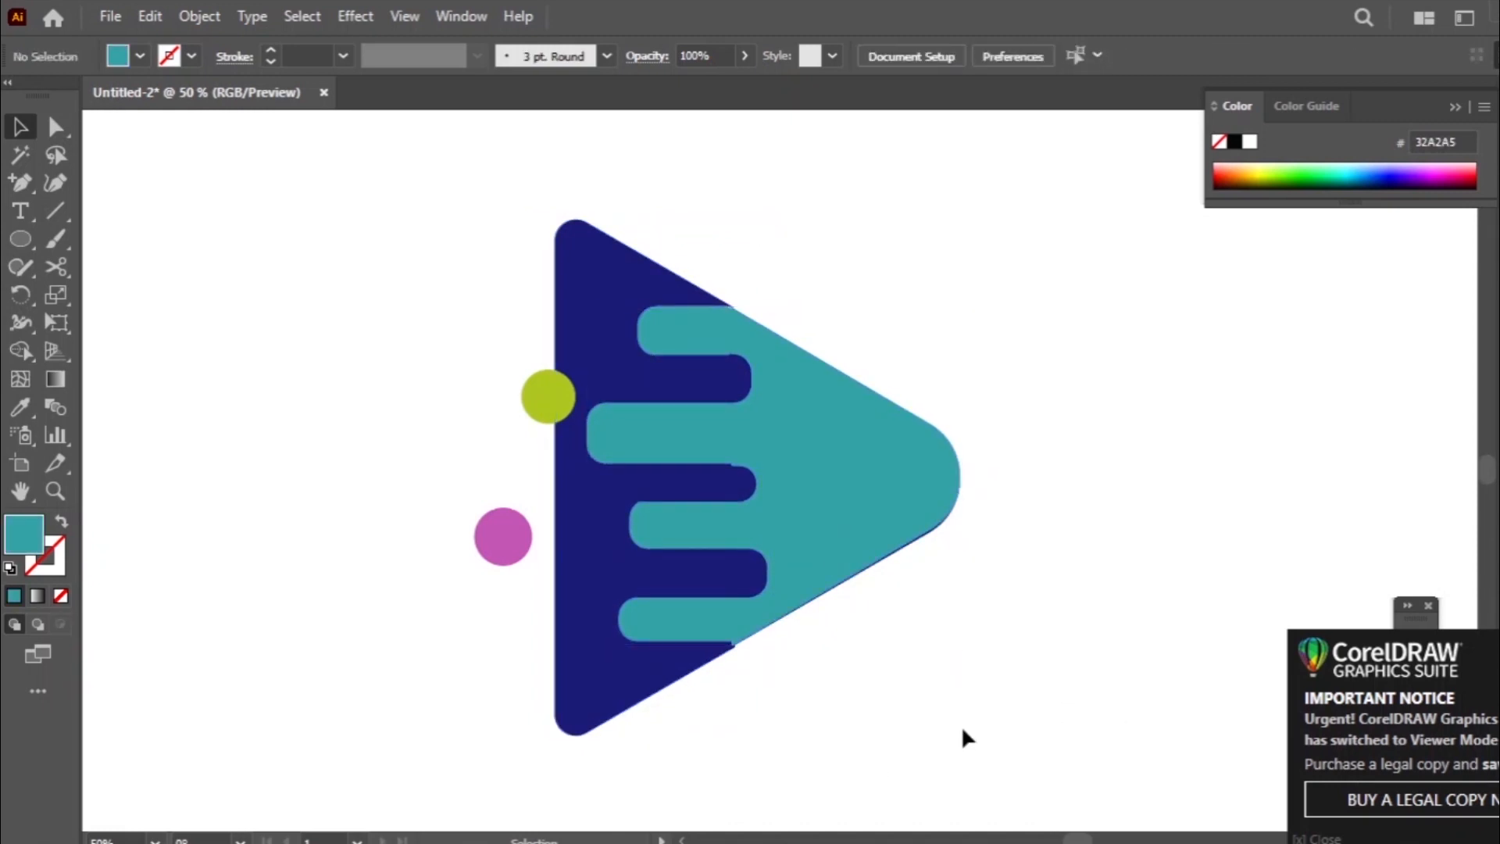
- Fill the teal part of the triangle with a linear white-to-black gradient
{"action": "left_click", "coordinate": [841, 459]}
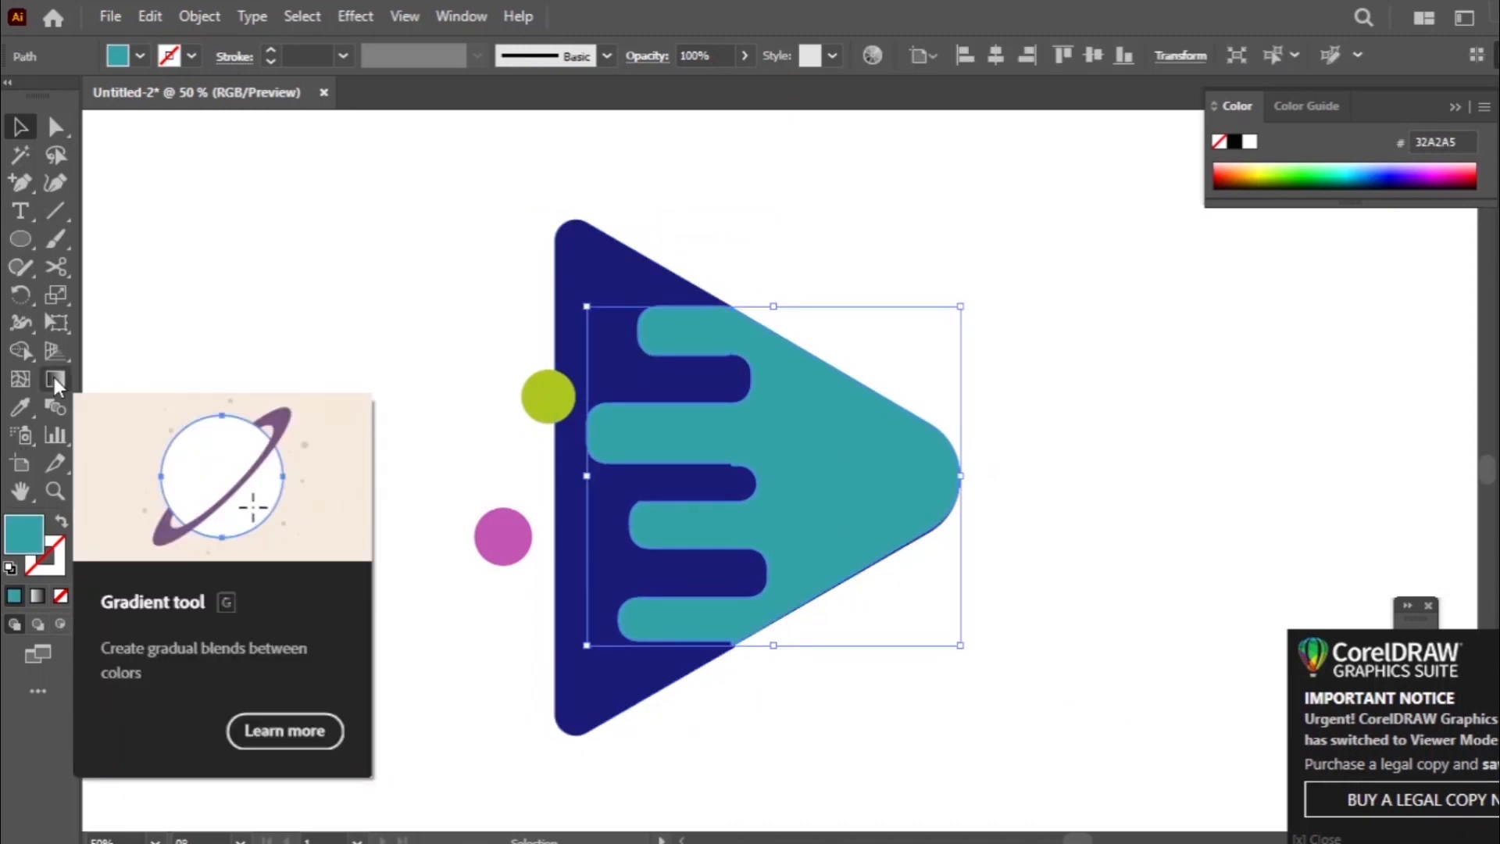
{"action": "left_click", "coordinate": [55, 380]}
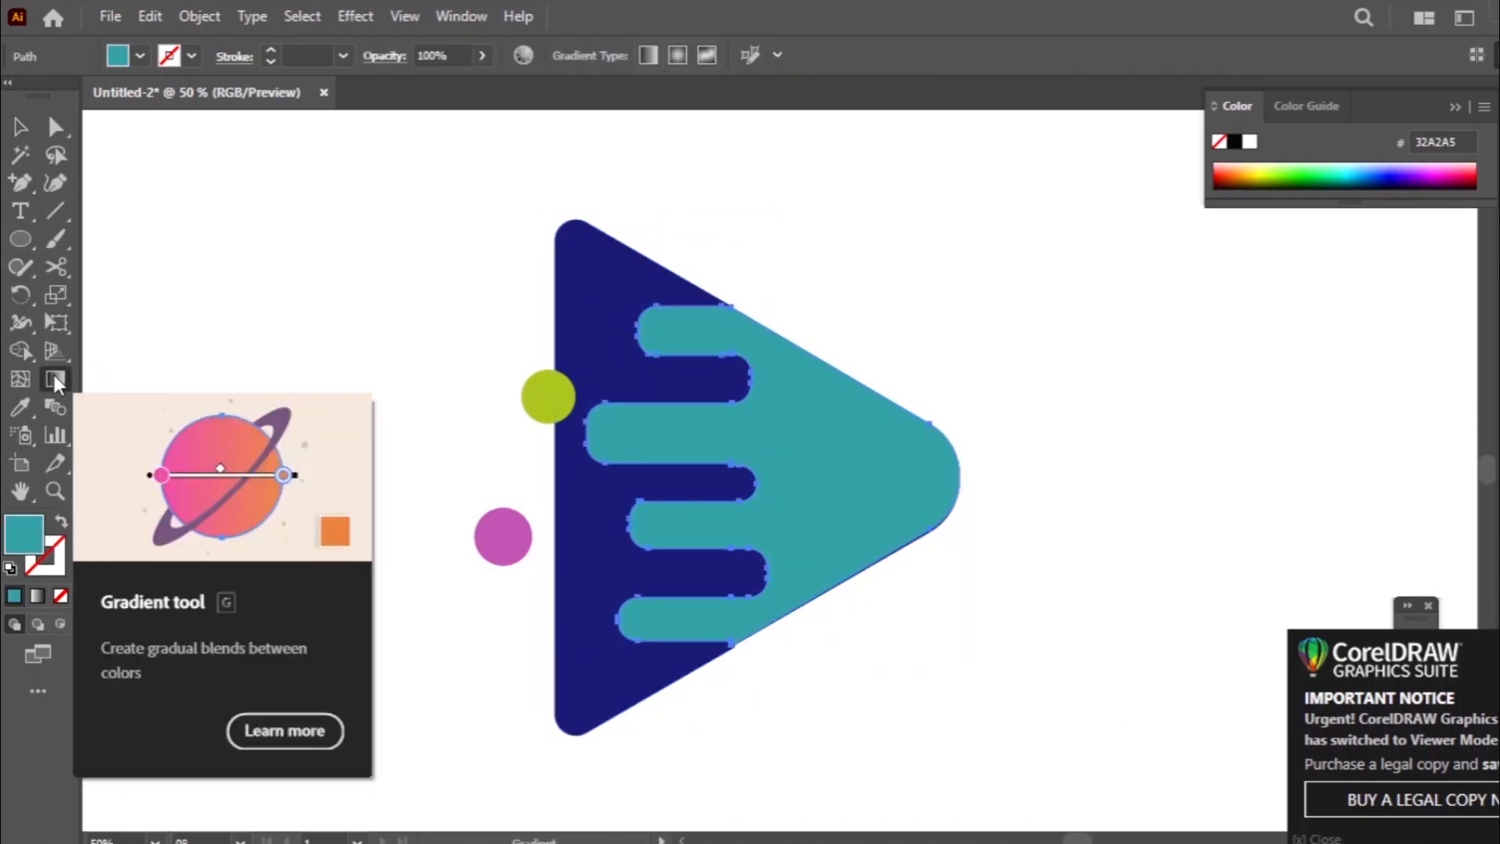
{"action": "double_click", "coordinate": [56, 379]}
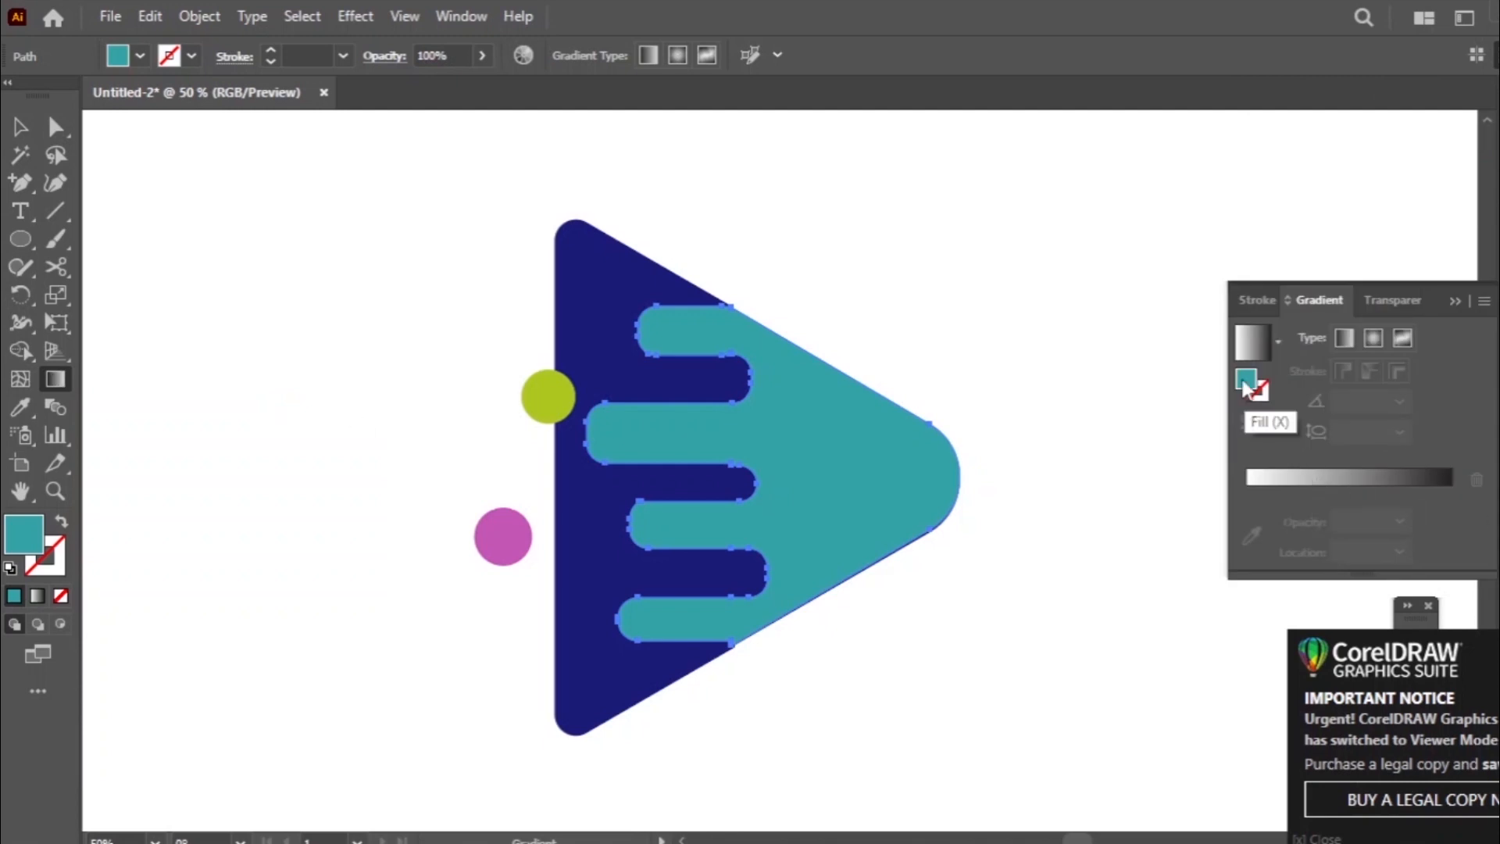
{"action": "left_click", "coordinate": [1254, 351]}
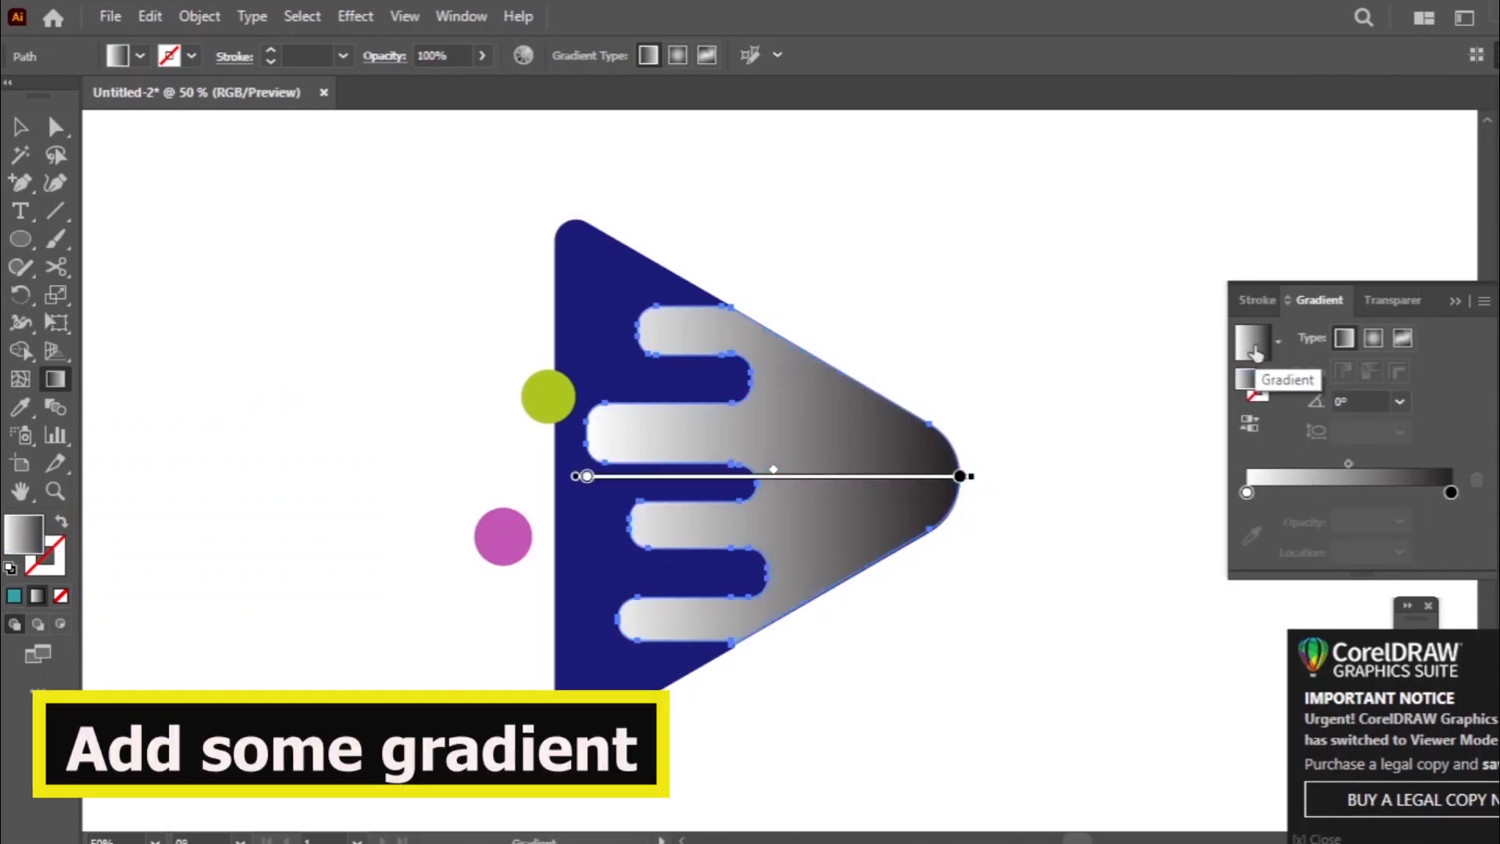
- Try to recolour the gradient fill a bright cyan
{"action": "double_click", "coordinate": [1249, 381]}
{"action": "left_click", "coordinate": [495, 438]}
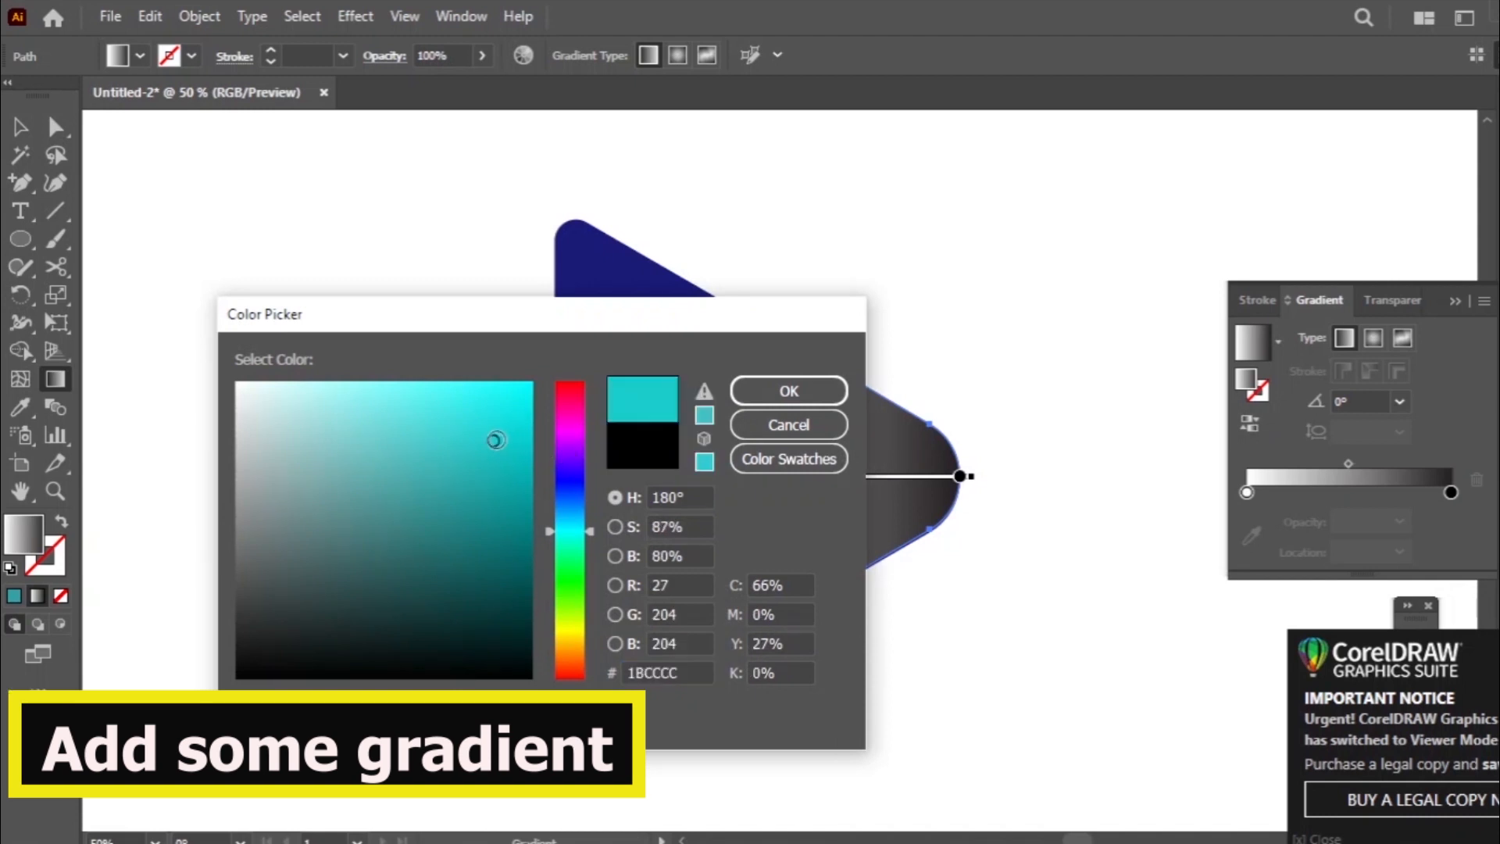
{"action": "left_click", "coordinate": [508, 435]}
{"action": "left_click", "coordinate": [790, 388]}
{"action": "left_click", "coordinate": [1418, 473]}
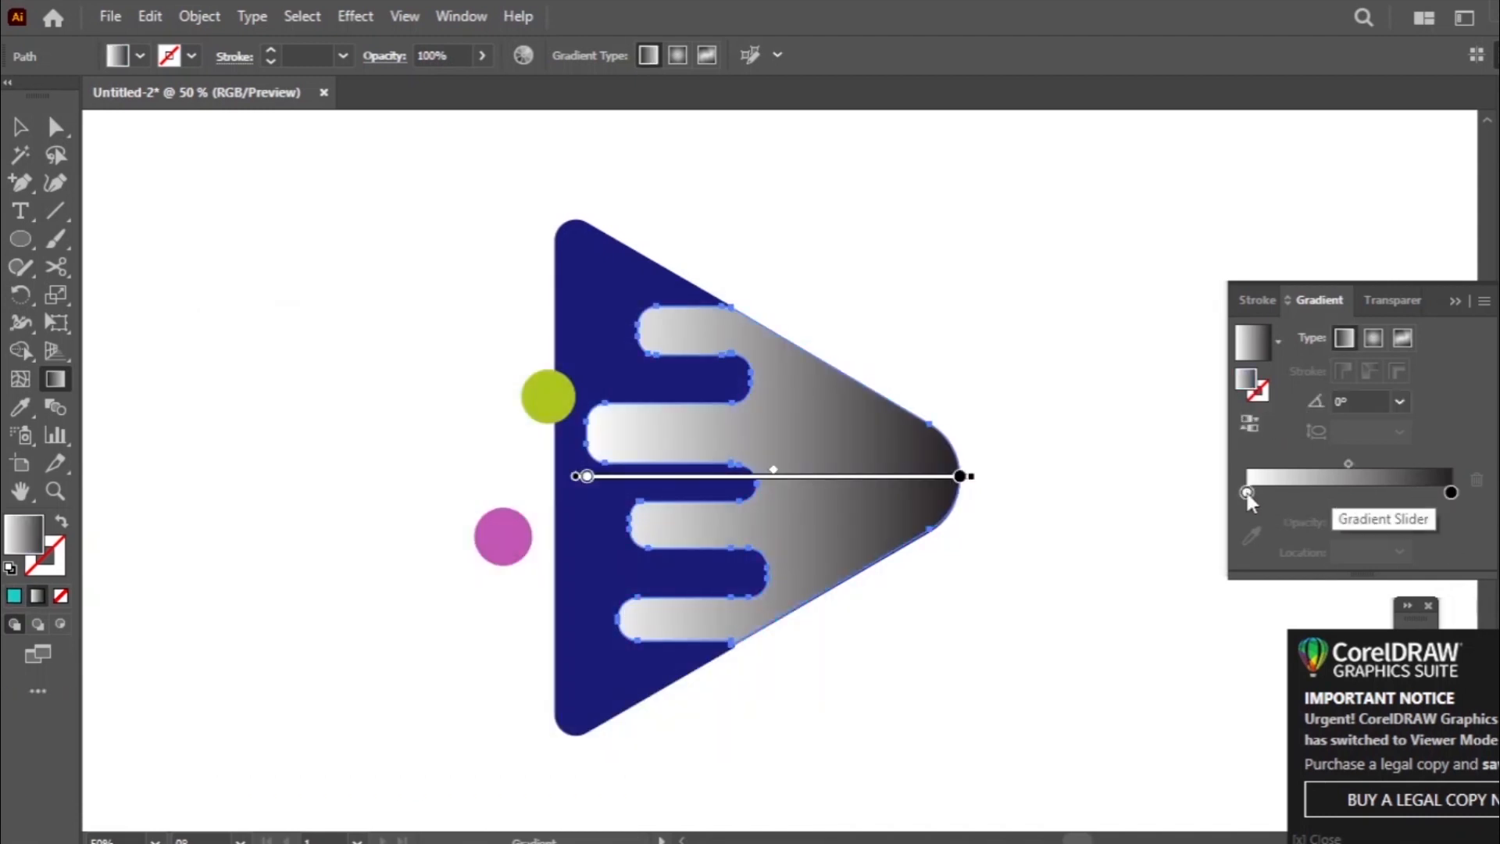
- Recolour the black end stop of the gradient with a light blue swatch
{"action": "double_click", "coordinate": [1451, 492]}
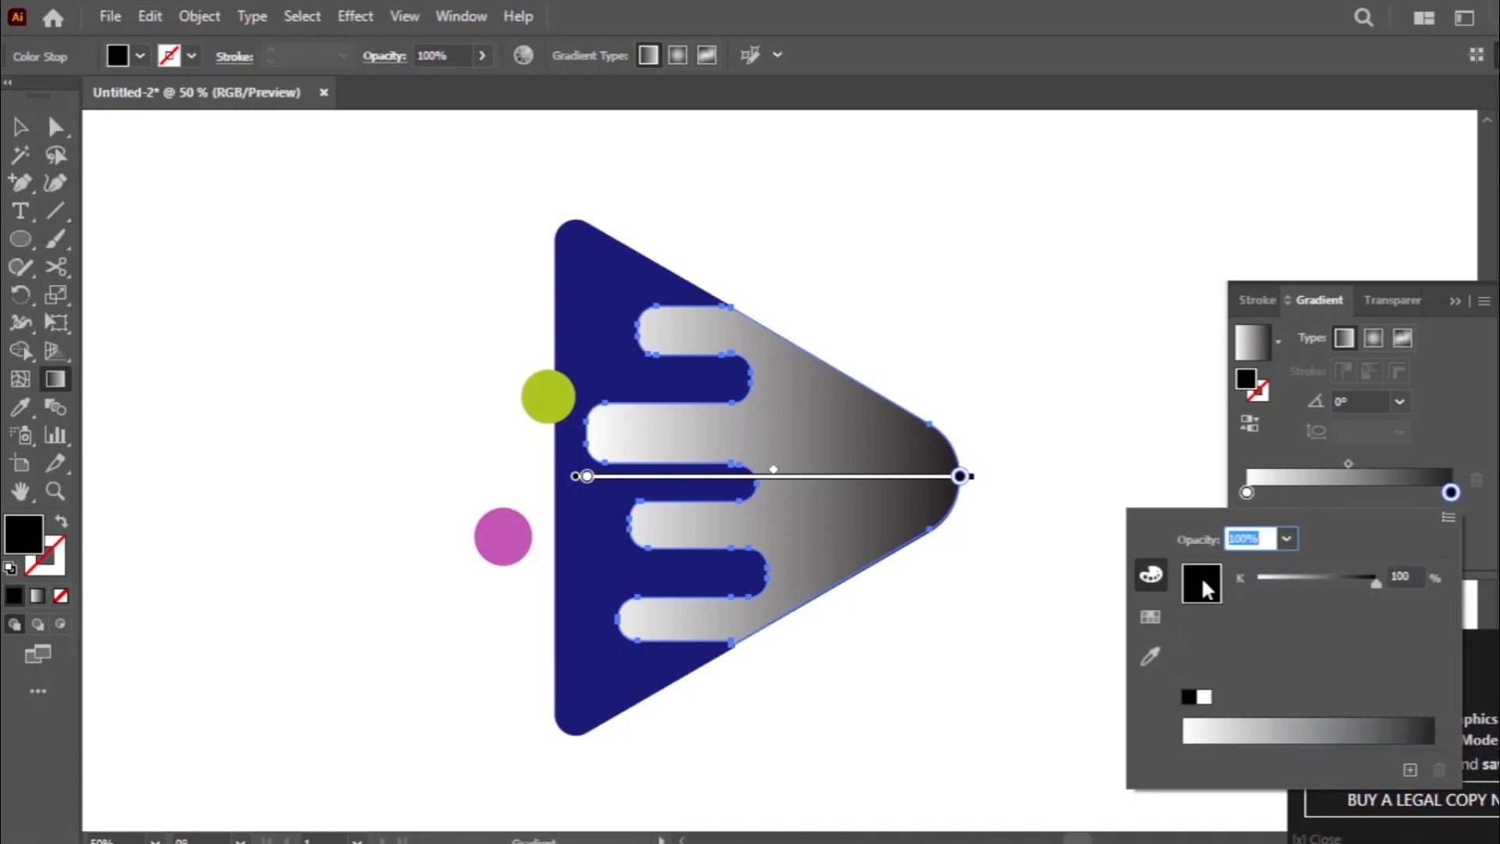
{"action": "left_click", "coordinate": [1154, 577]}
{"action": "left_click", "coordinate": [1151, 617]}
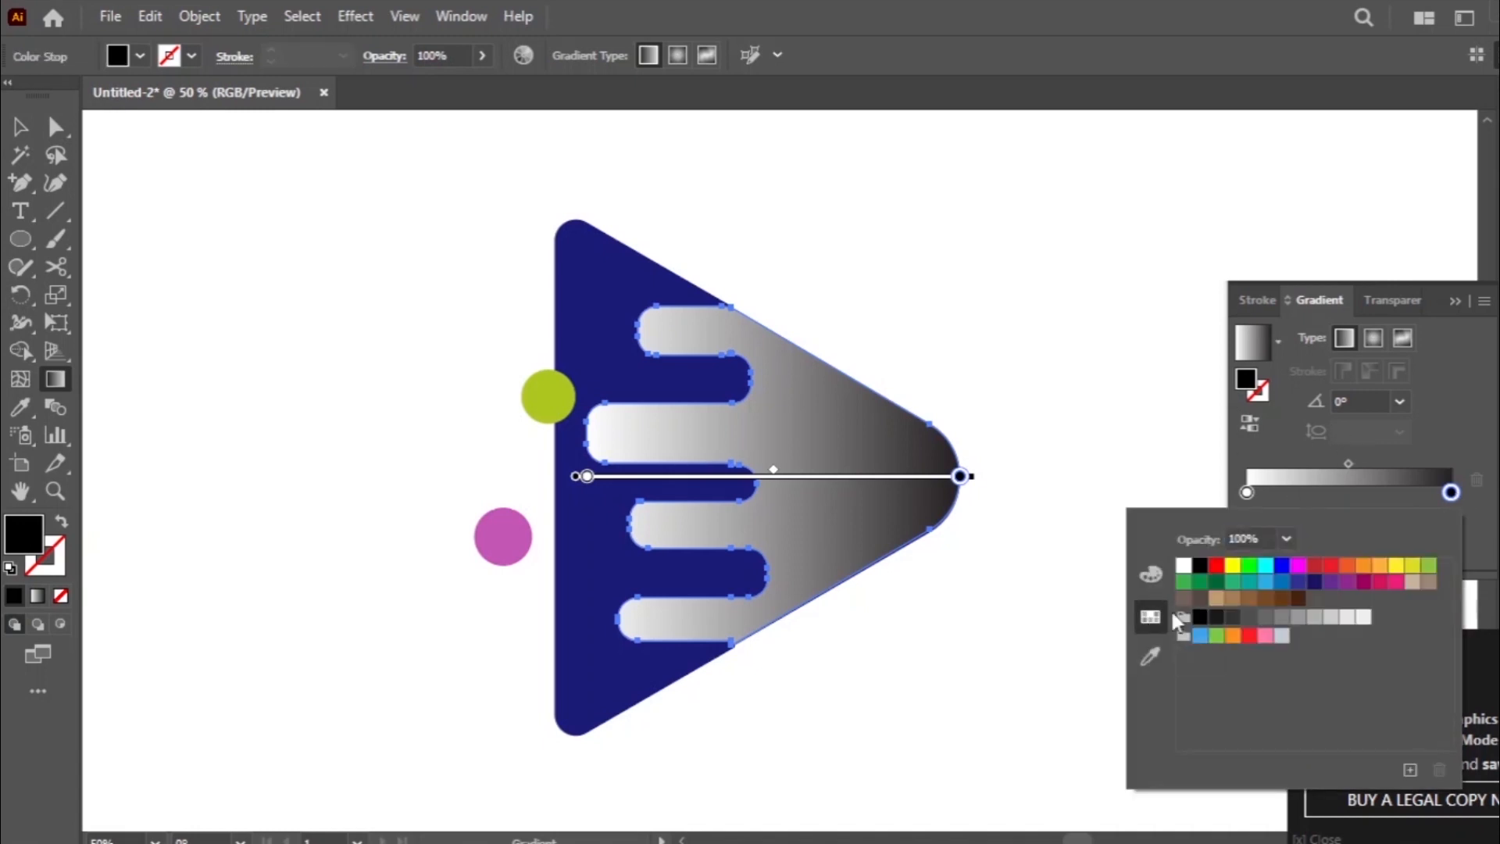
{"action": "left_click", "coordinate": [1265, 583]}
{"action": "left_click", "coordinate": [22, 126]}
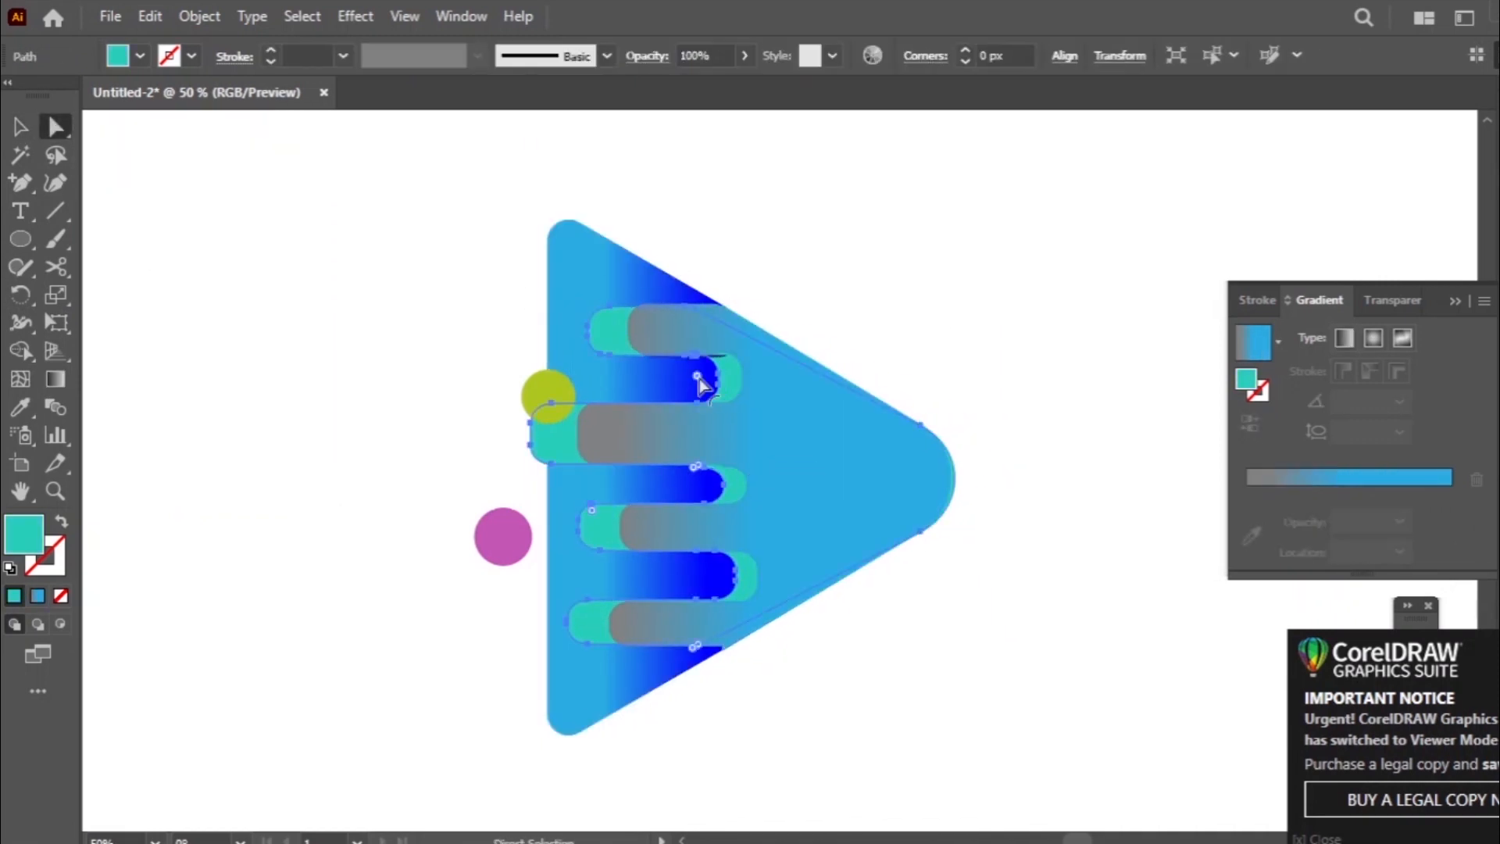
- Reshape the tip of the teal shape into a smooth curved nose with the Anchor Point tool
{"action": "left_click_drag", "start_coordinate": [946, 431], "coordinate": [955, 428]}
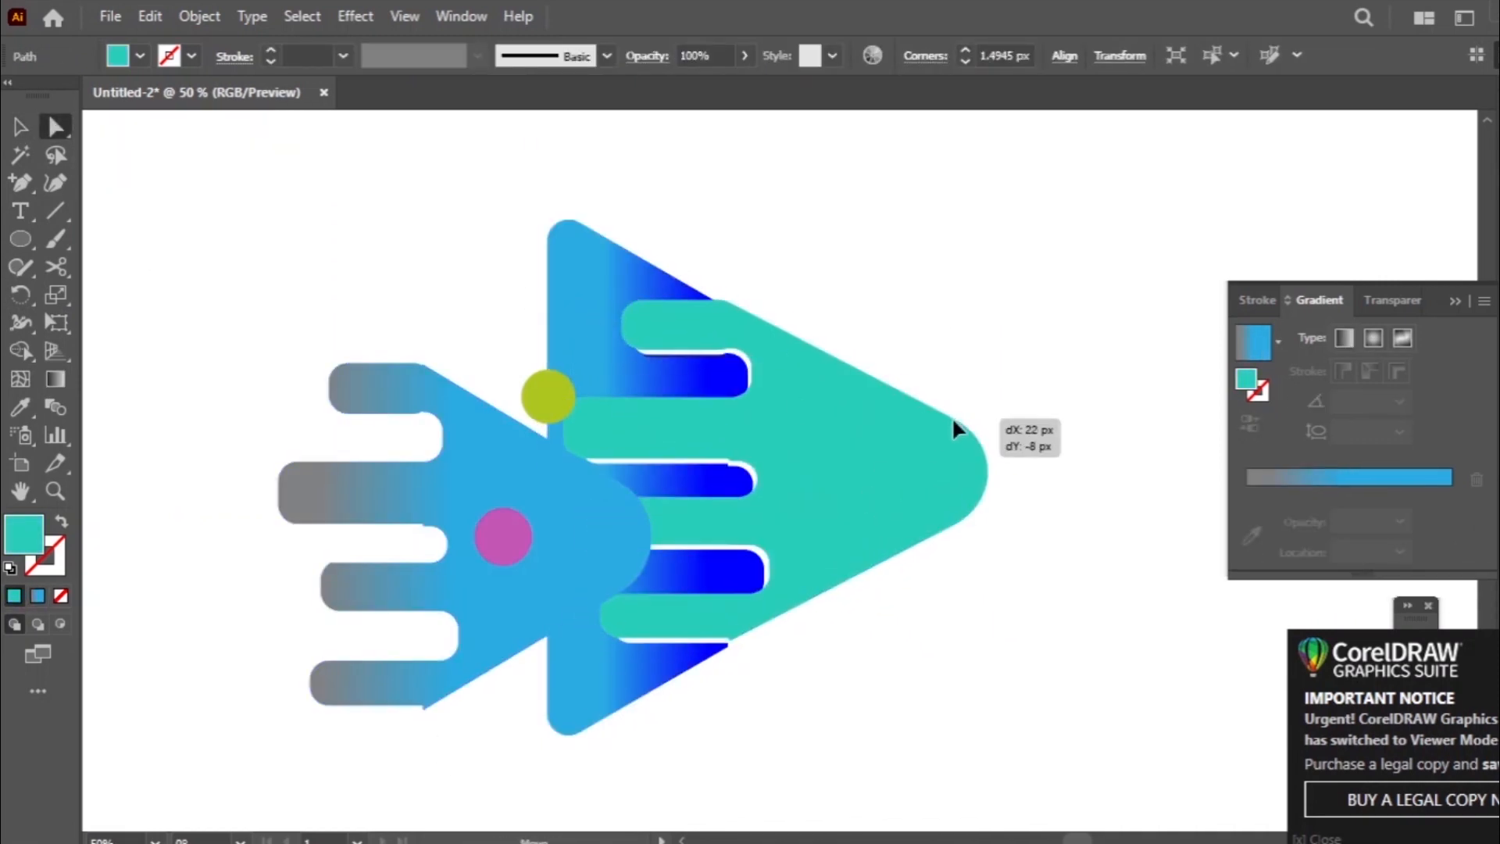
{"action": "key", "text": "shift+c"}
{"action": "left_click_drag", "start_coordinate": [961, 519], "coordinate": [844, 647]}
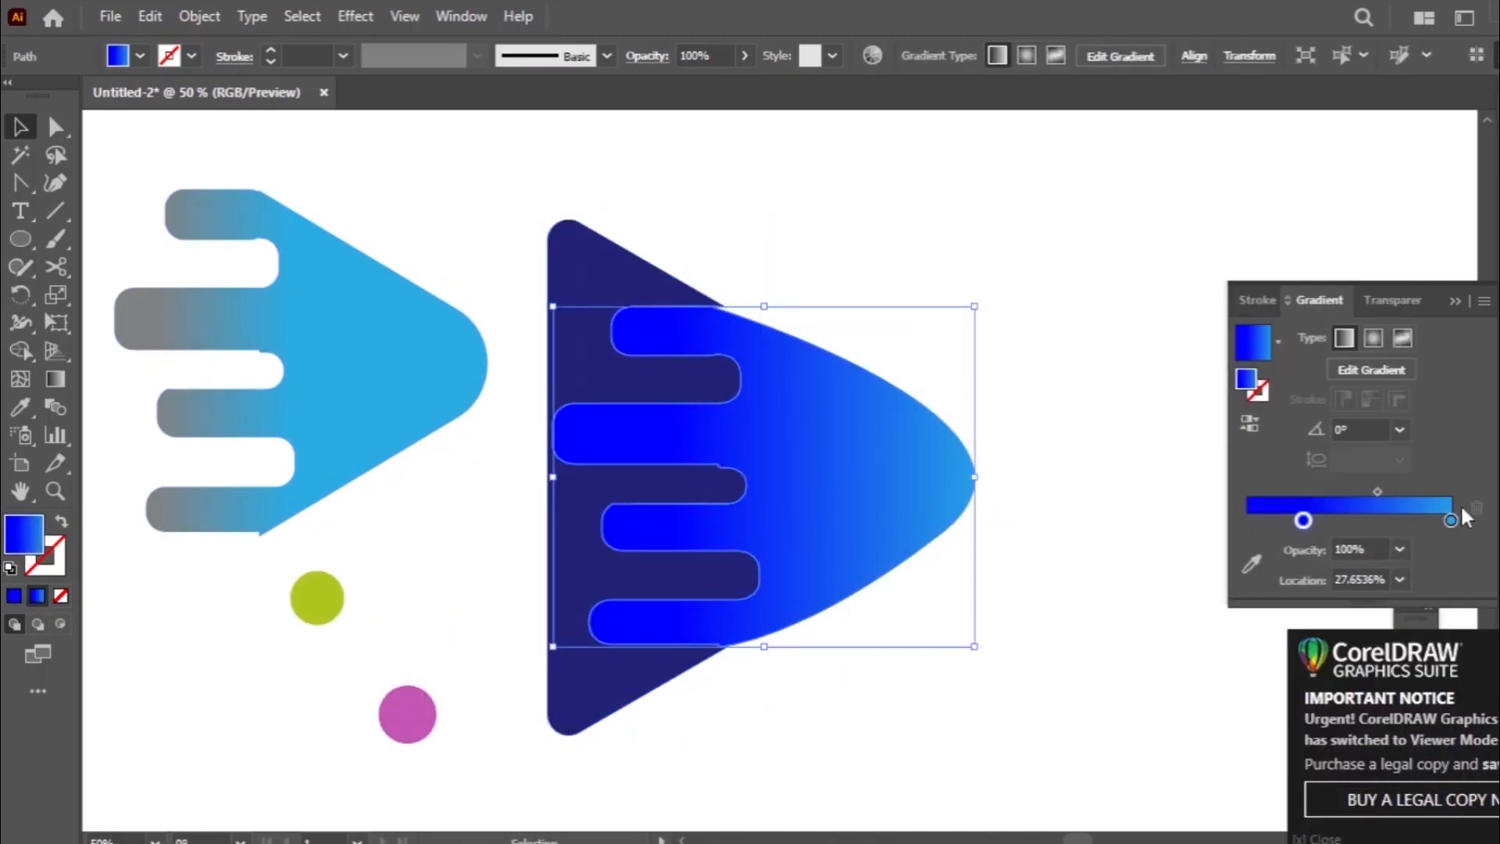
- Lower the blue gradient stop's opacity to 40% and shift the gradient shape to the right
{"action": "left_click", "coordinate": [1400, 549]}
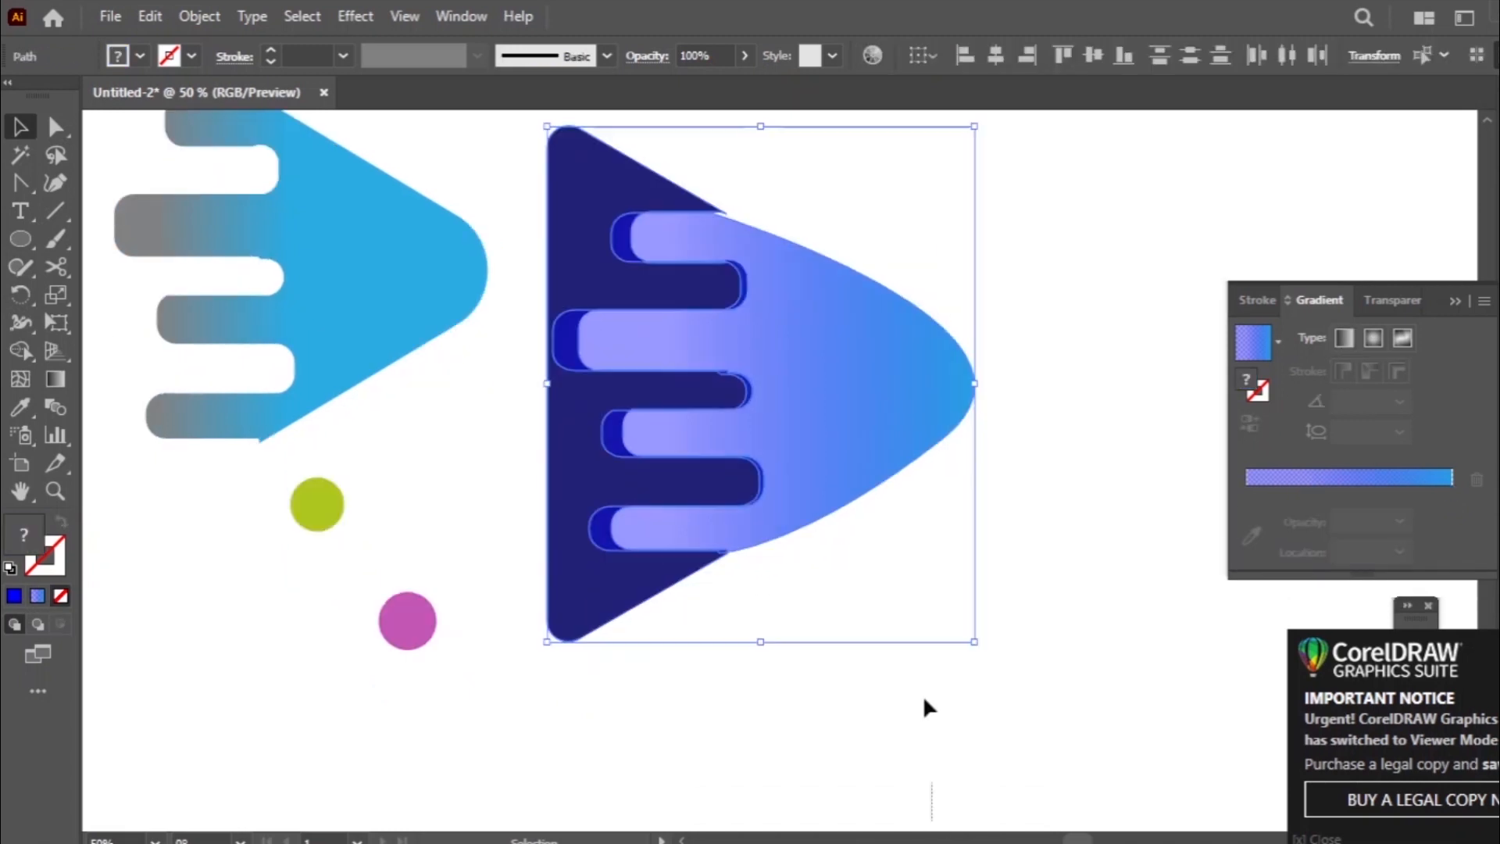
{"action": "left_click_drag", "start_coordinate": [625, 405], "coordinate": [717, 422]}
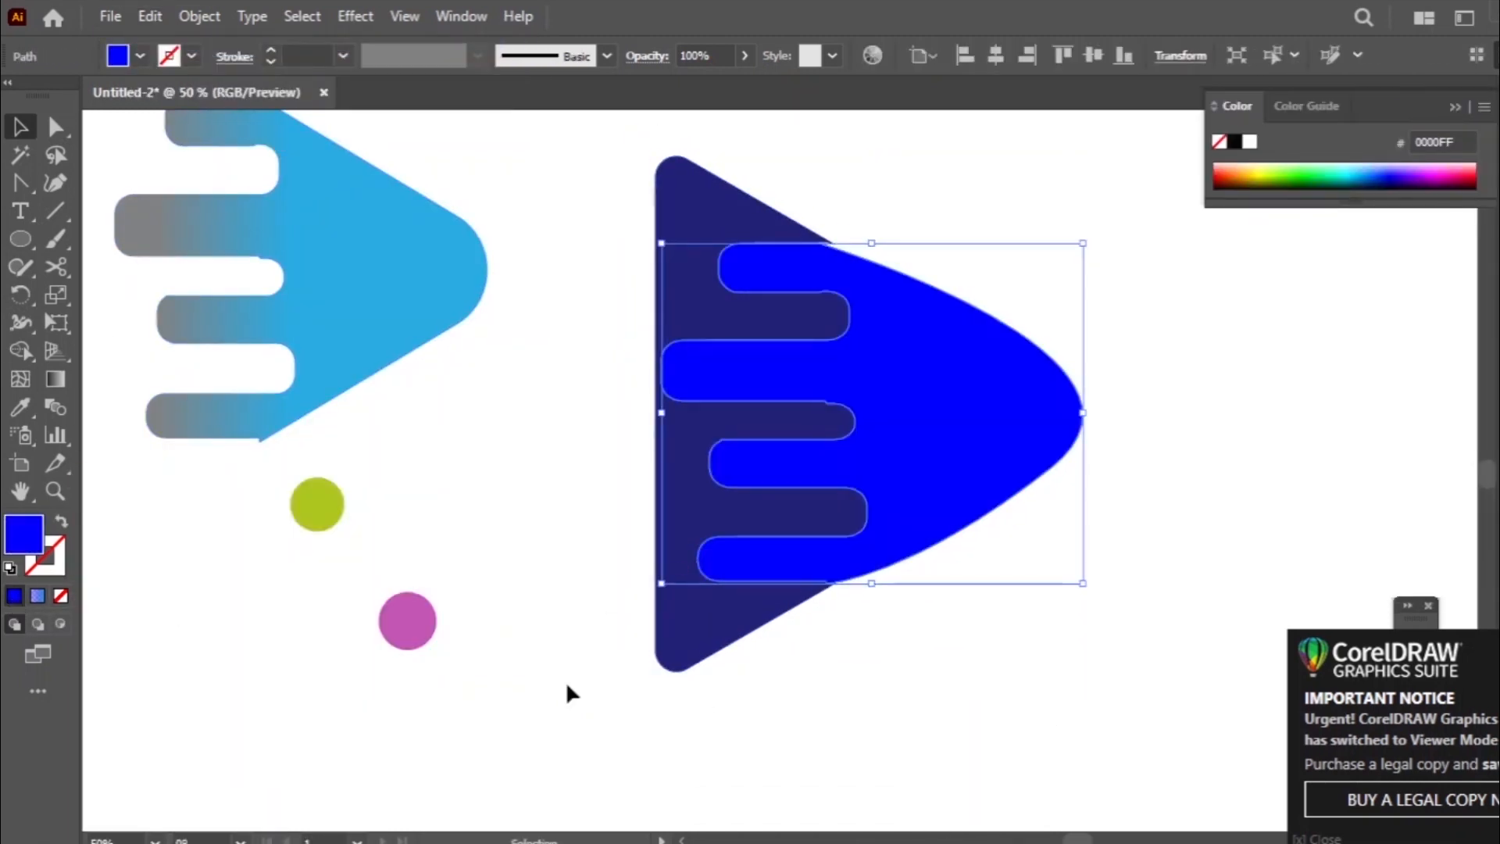
- Undo the last change and widen the navy shape to close the gaps against the gradient shape's bars
{"action": "left_click", "coordinate": [569, 758]}
{"action": "left_click", "coordinate": [150, 16]}
{"action": "left_click", "coordinate": [172, 42]}
{"action": "left_click_drag", "start_coordinate": [1137, 478], "coordinate": [970, 460]}
{"action": "left_click_drag", "start_coordinate": [663, 413], "coordinate": [685, 414]}
{"action": "left_click", "coordinate": [835, 422]}
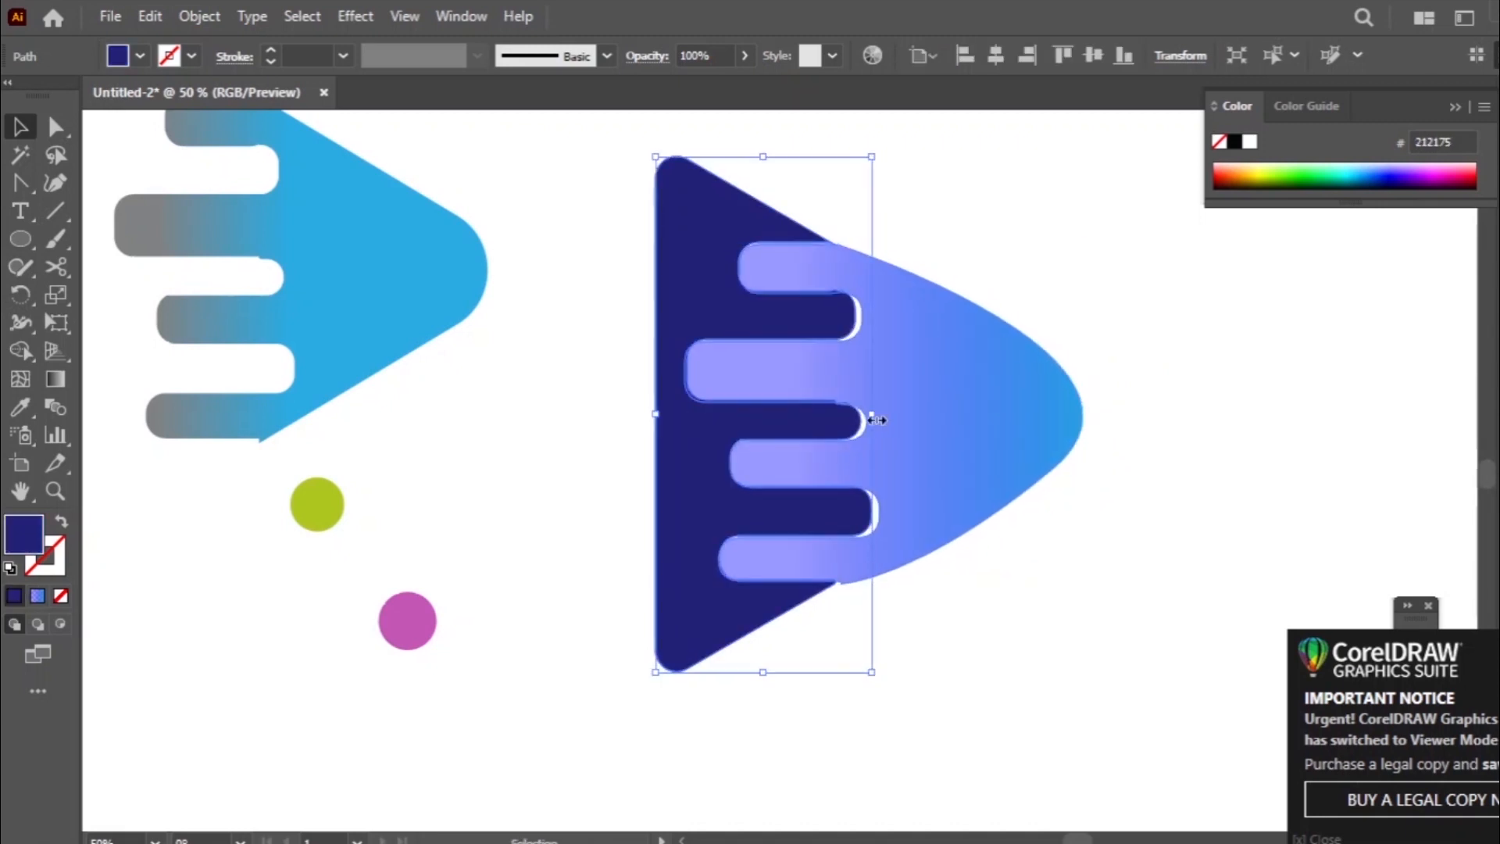
{"action": "left_click_drag", "start_coordinate": [883, 423], "coordinate": [883, 423]}
{"action": "left_click", "coordinate": [429, 708]}
- Extend the large shape's gradient past its tip and make the end stop cyan (00FFFF)
{"action": "scroll", "coordinate": [429, 708], "scroll_direction": "up", "scroll_amount": 2}
{"action": "left_click", "coordinate": [985, 524]}
{"action": "left_click", "coordinate": [55, 379]}
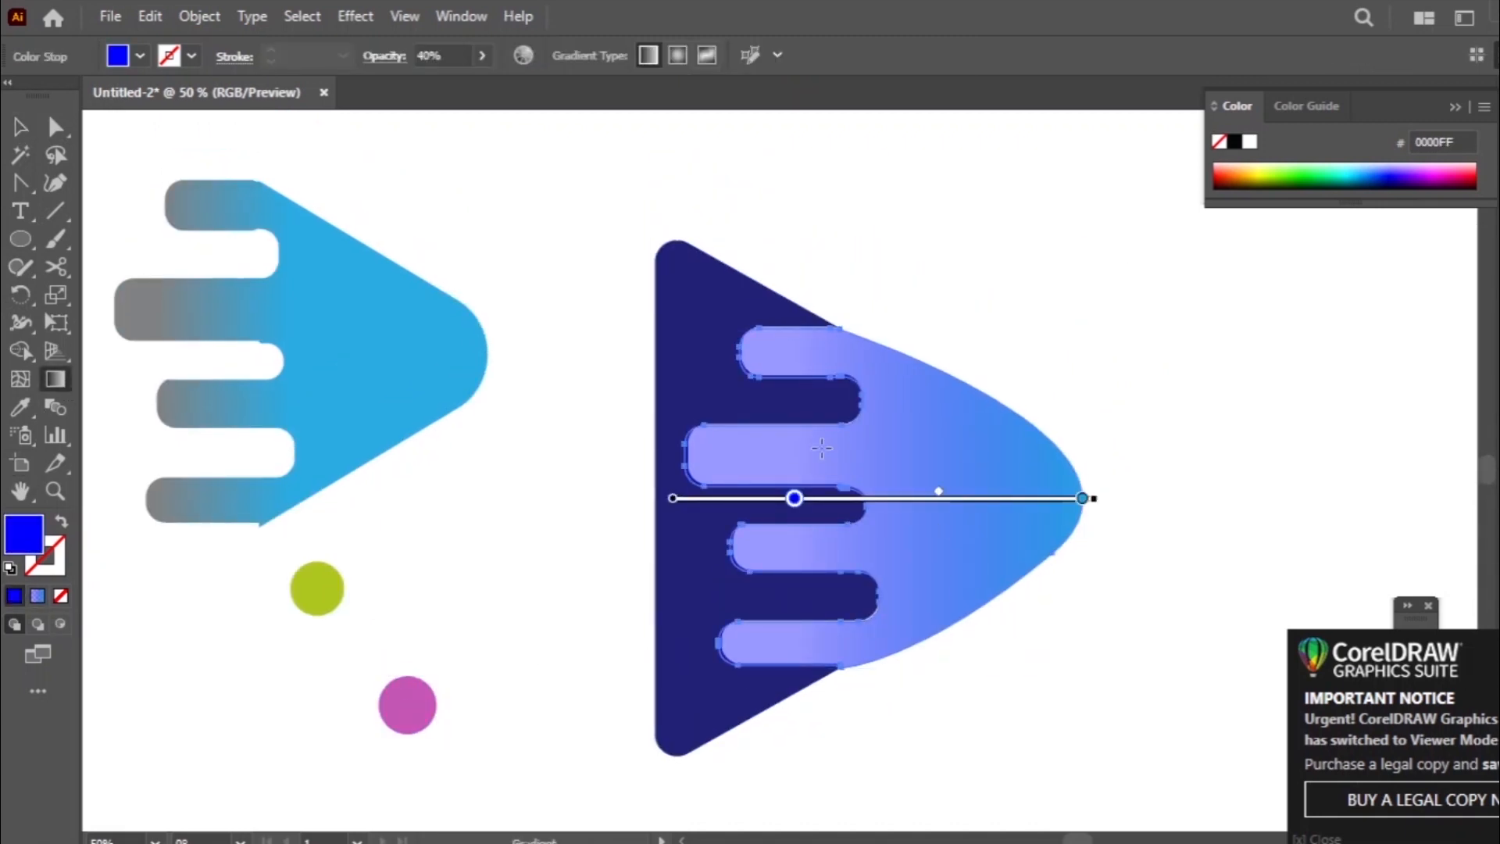
{"action": "left_click_drag", "start_coordinate": [1086, 497], "coordinate": [1166, 504]}
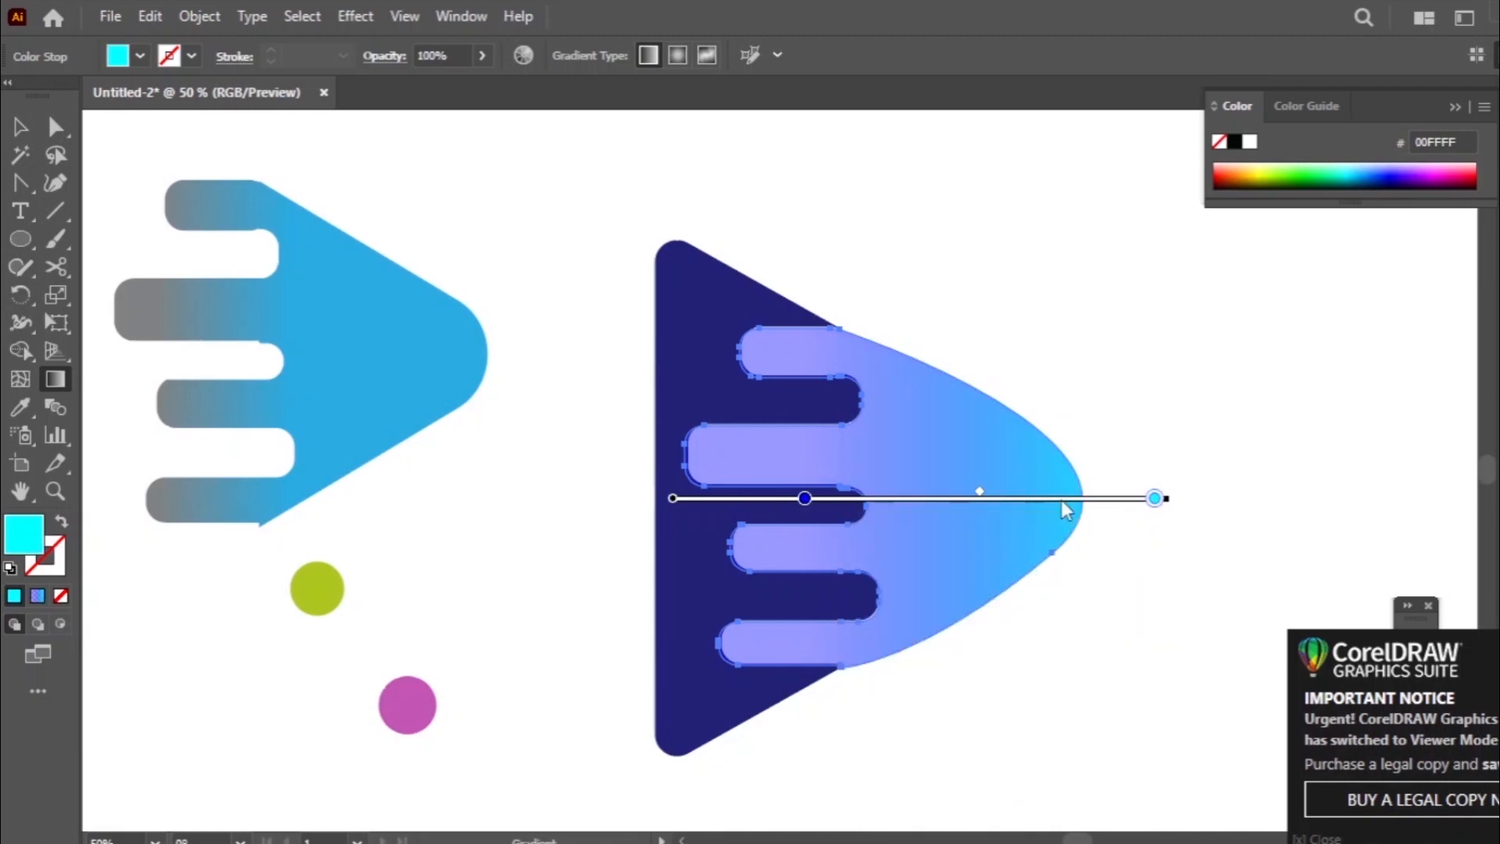
- Reposition the blue and cyan stops and lengthen the gradient so that solid cyan fills the tip half
{"action": "left_click_drag", "start_coordinate": [804, 498], "coordinate": [865, 498]}
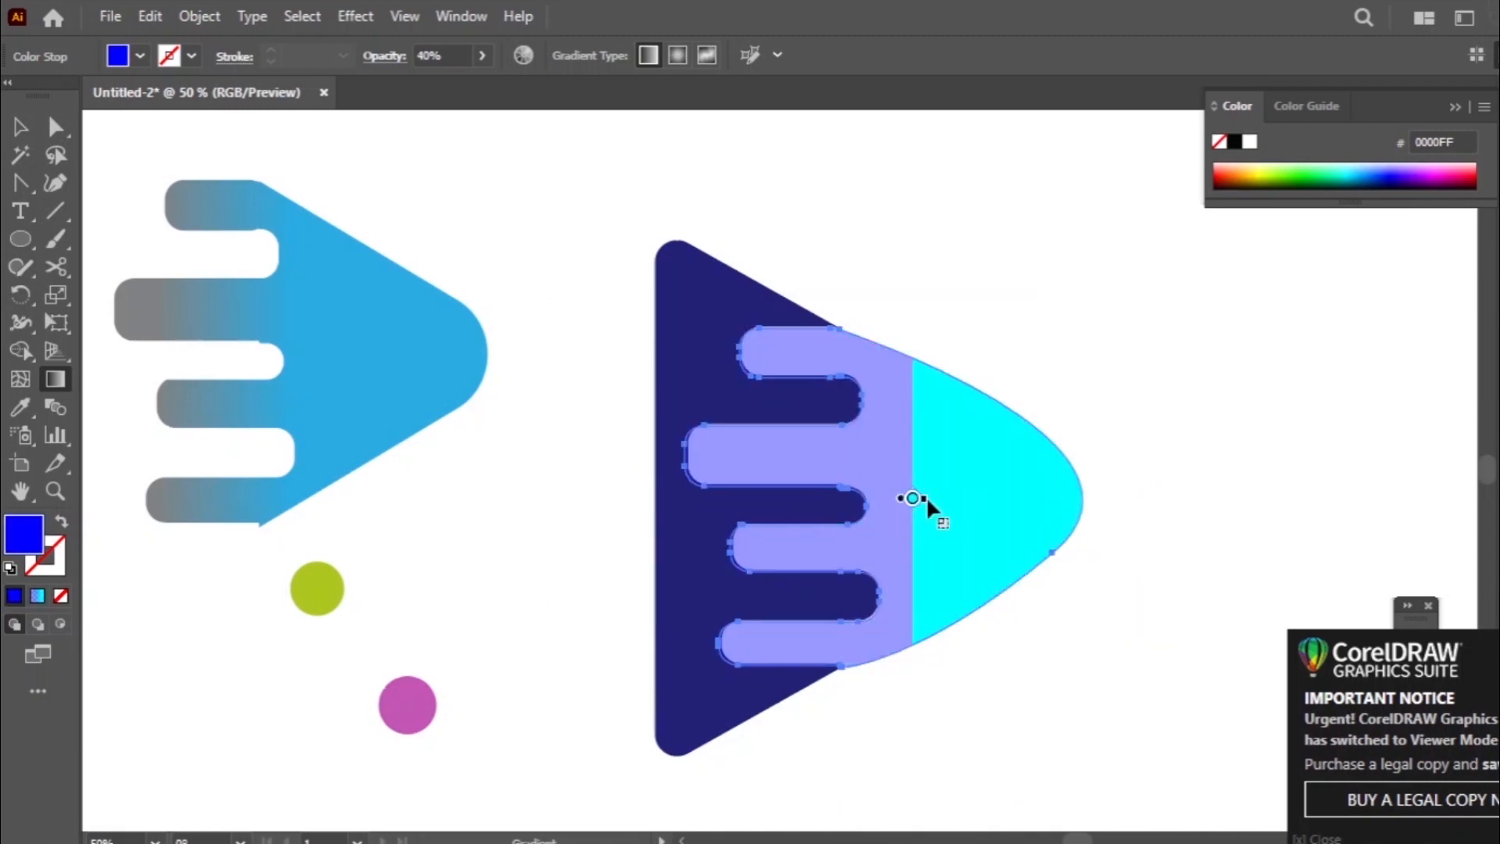
{"action": "left_click_drag", "start_coordinate": [925, 498], "coordinate": [1235, 500]}
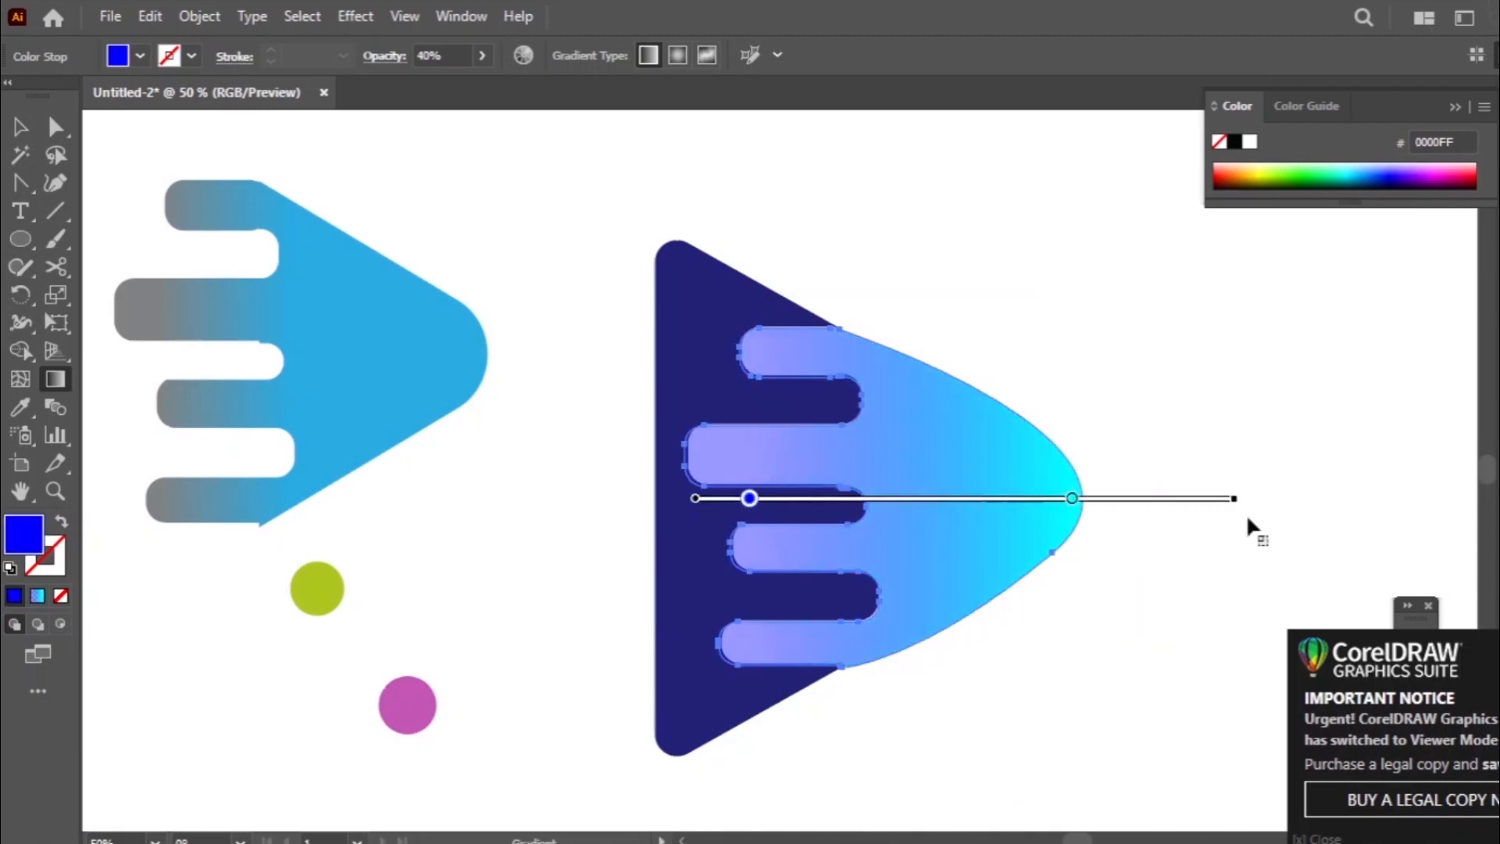
{"action": "left_click_drag", "start_coordinate": [694, 498], "coordinate": [479, 498]}
{"action": "mouse_move", "coordinate": [1017, 499]}
{"action": "left_mouse_down"}
{"action": "mouse_move", "coordinate": [1304, 500]}
{"action": "mouse_move", "coordinate": [938, 498]}
{"action": "left_mouse_up"}
{"action": "left_click_drag", "start_coordinate": [1072, 710], "coordinate": [1071, 646]}
{"action": "key", "text": "ctrl+z"}
- Place the lime circle on the navy shape's left edge and give it the blue-to-cyan linear gradient
{"action": "left_click", "coordinate": [20, 126]}
{"action": "left_click", "coordinate": [547, 500]}
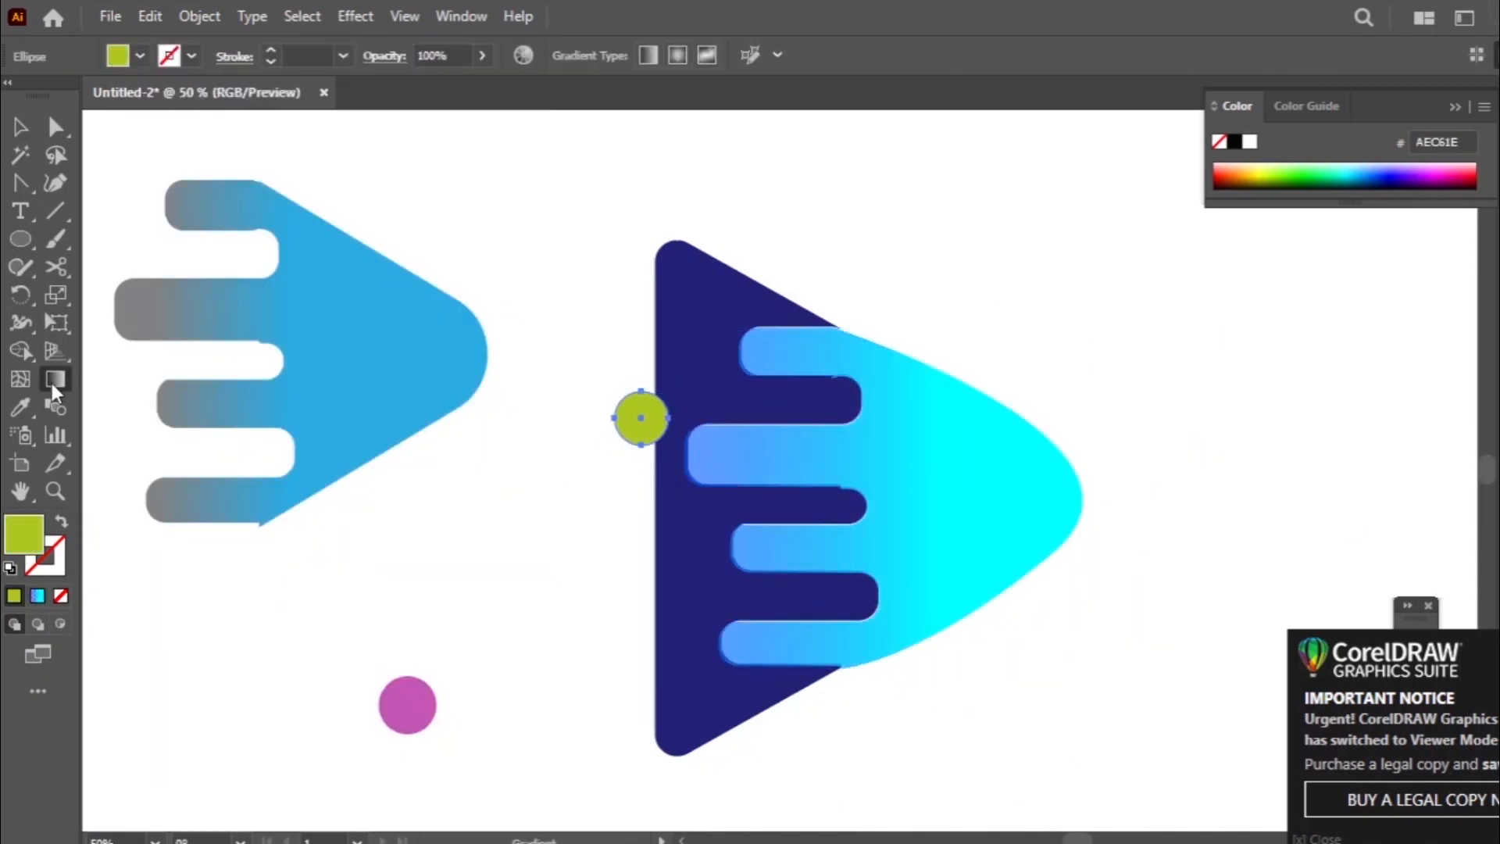
{"action": "double_click", "coordinate": [55, 379]}
{"action": "left_click", "coordinate": [20, 128]}
{"action": "mouse_move", "coordinate": [507, 426]}
{"action": "left_mouse_down"}
{"action": "mouse_move", "coordinate": [728, 418]}
{"action": "mouse_move", "coordinate": [502, 429]}
{"action": "mouse_move", "coordinate": [548, 434]}
{"action": "left_mouse_up"}
{"action": "left_click", "coordinate": [14, 595]}
{"action": "double_click", "coordinate": [55, 379]}
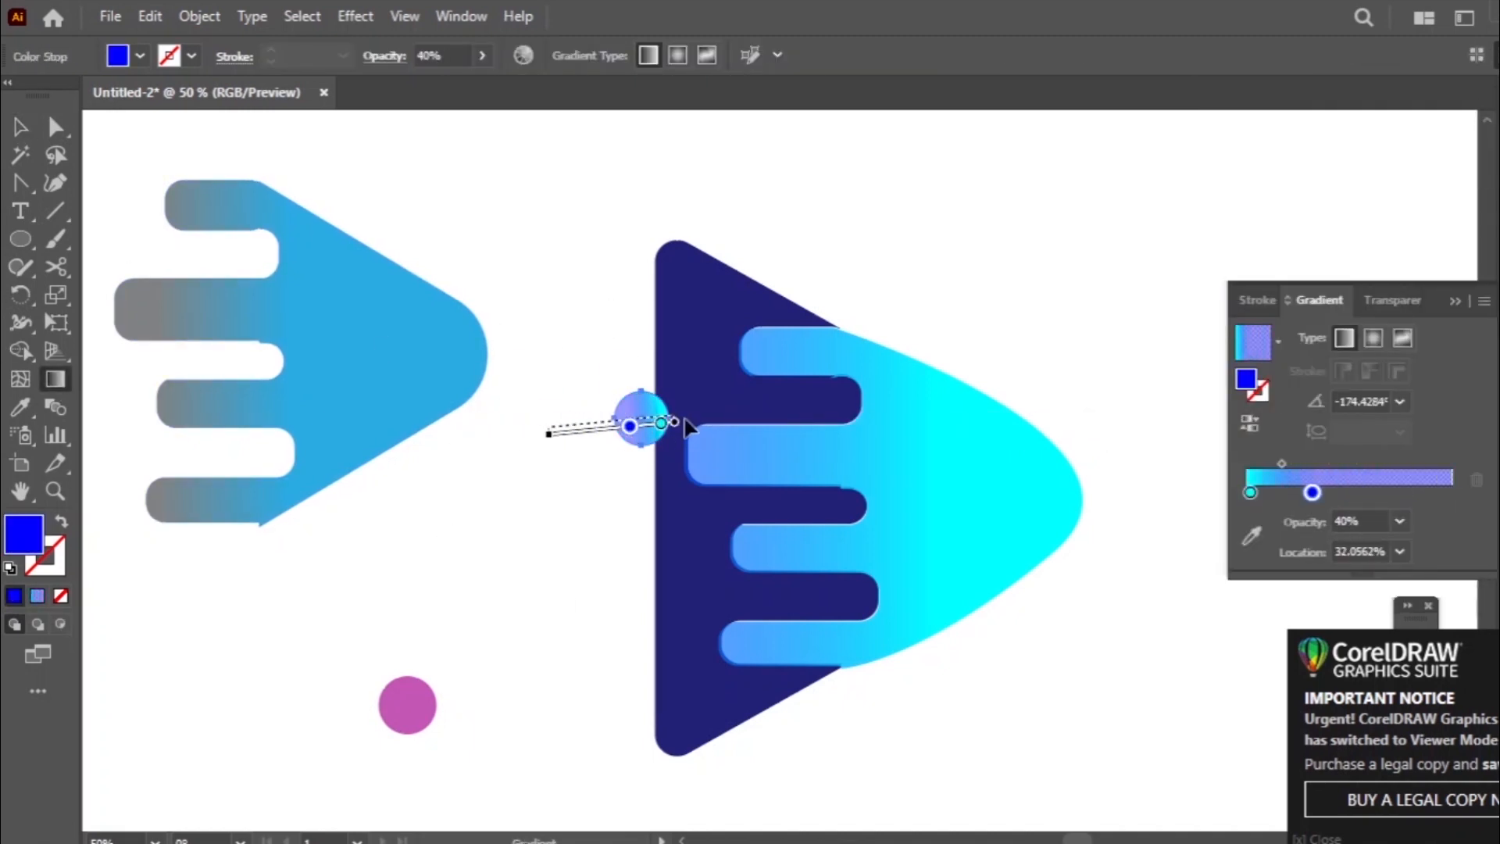
- Recolour the blue stop of the circle's gradient dark navy and adjust its position
{"action": "left_click", "coordinate": [634, 419]}
{"action": "double_click", "coordinate": [24, 535]}
{"action": "left_click", "coordinate": [1034, 432]}
{"action": "left_click", "coordinate": [1360, 235]}
{"action": "left_click_drag", "start_coordinate": [634, 419], "coordinate": [636, 418]}
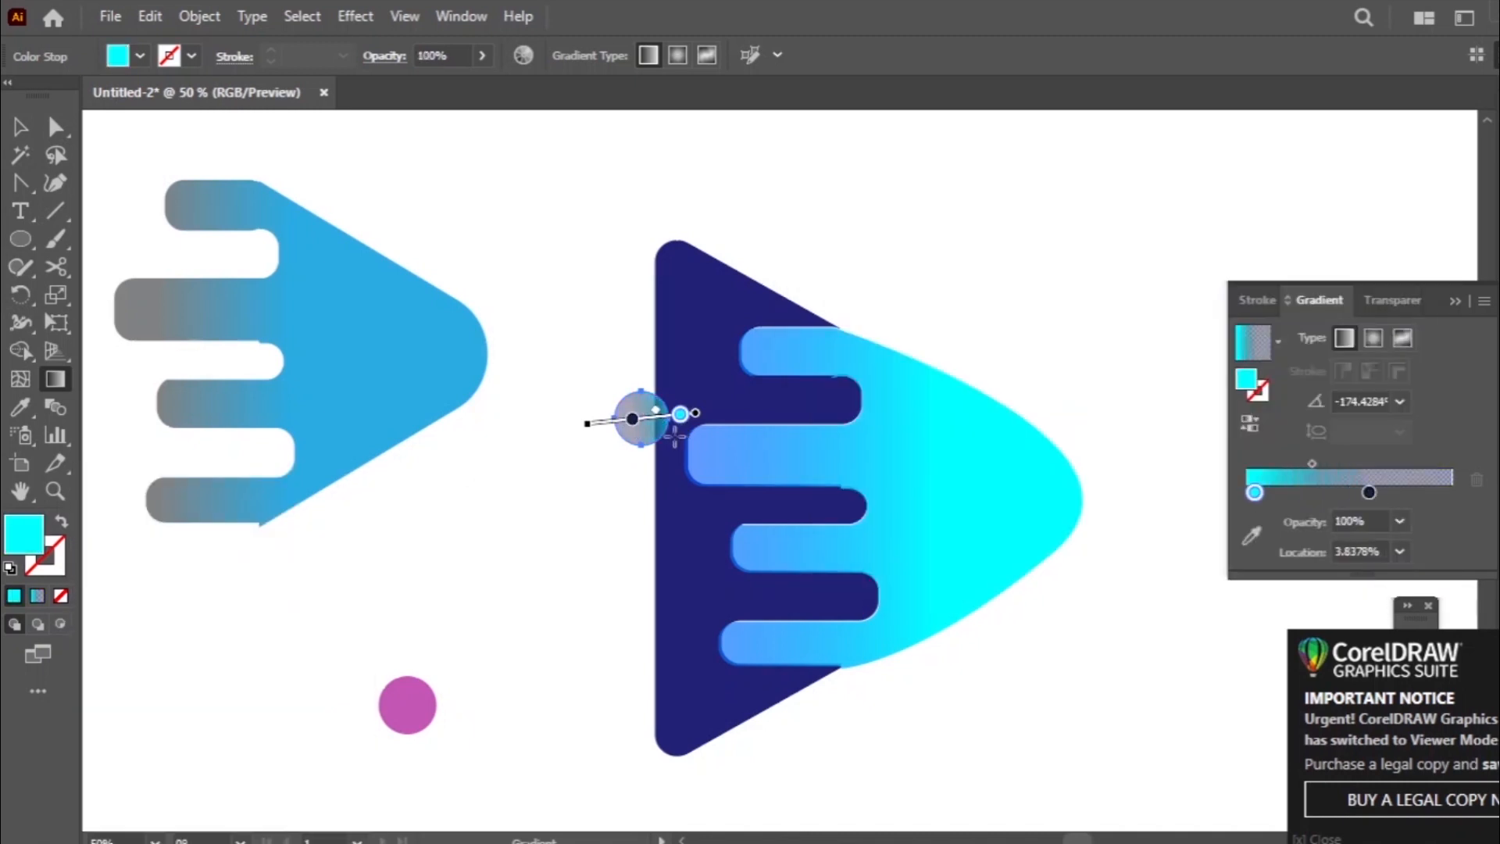
- Undo the last stop adjustments and redraw the circle's gradient diagonally across it
{"action": "key", "text": "ctrl+z"}
{"action": "key", "text": "ctrl+z"}
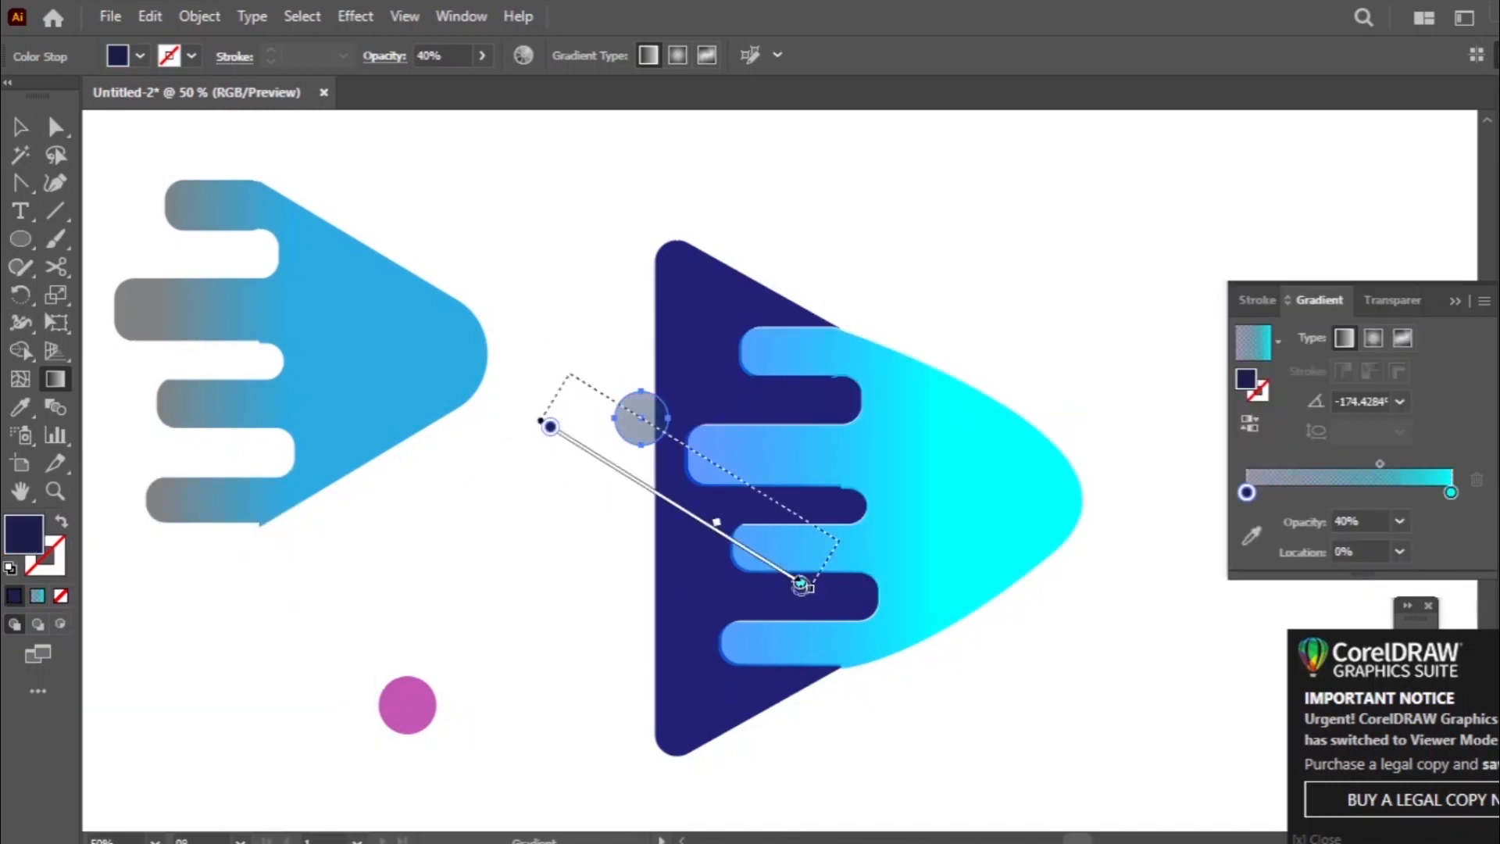
{"action": "left_click_drag", "start_coordinate": [801, 584], "coordinate": [807, 579]}
{"action": "left_click_drag", "start_coordinate": [584, 365], "coordinate": [617, 396]}
{"action": "left_click_drag", "start_coordinate": [794, 570], "coordinate": [651, 500]}
{"action": "left_click_drag", "start_coordinate": [598, 375], "coordinate": [625, 405]}
- Move the gradient circle slightly left, away from the navy shape's edge
{"action": "key", "text": "v"}
{"action": "mouse_move", "coordinate": [655, 412]}
{"action": "left_mouse_down"}
{"action": "mouse_move", "coordinate": [687, 396]}
{"action": "mouse_move", "coordinate": [604, 411]}
{"action": "left_mouse_up"}
{"action": "key", "text": "g"}
{"action": "key", "text": "v"}
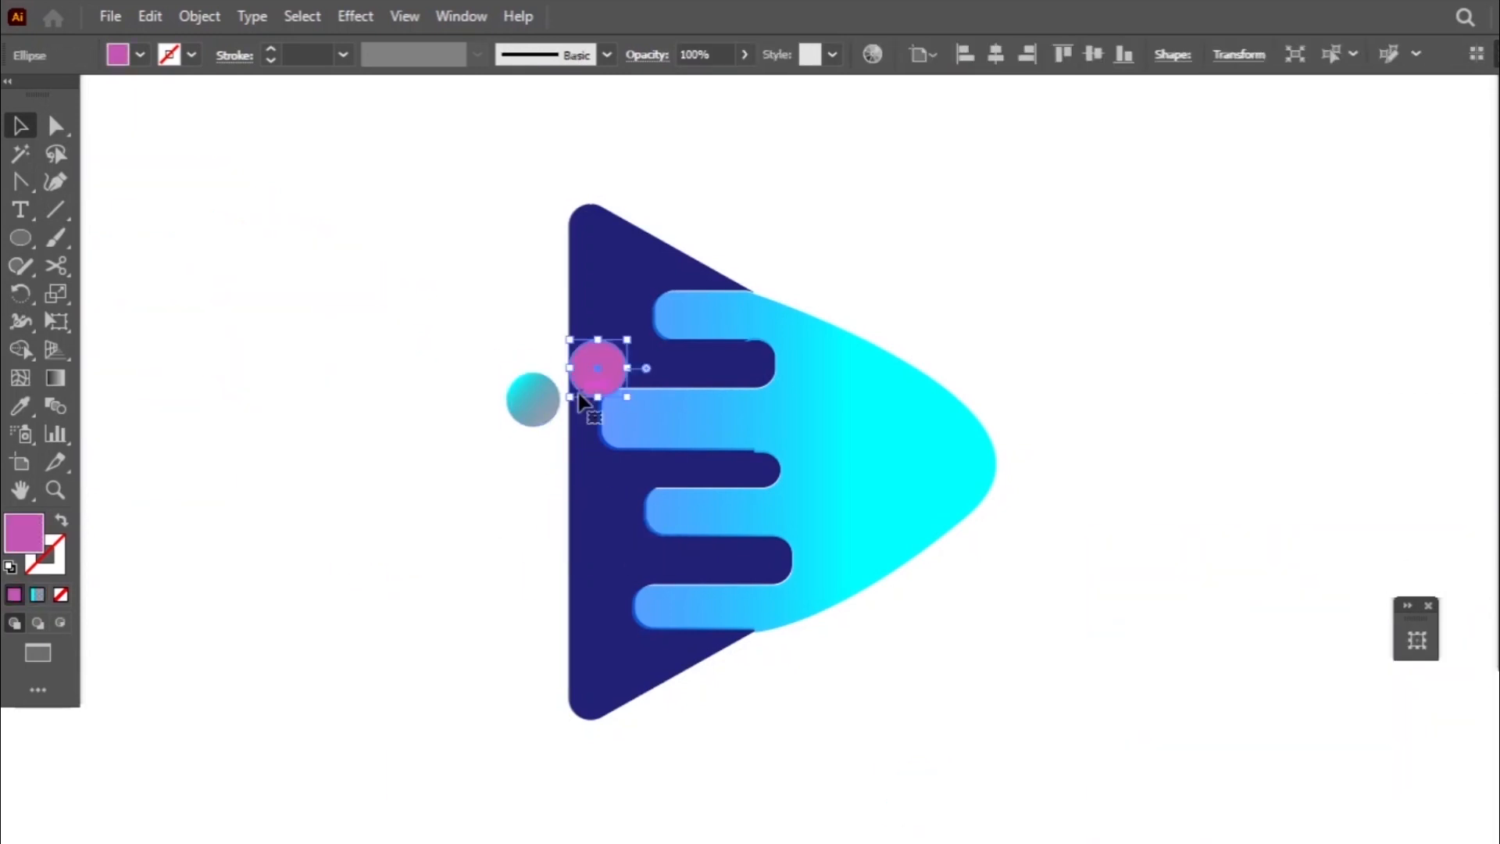
- Recolour the pink circle dark indigo
{"action": "double_click", "coordinate": [37, 533]}
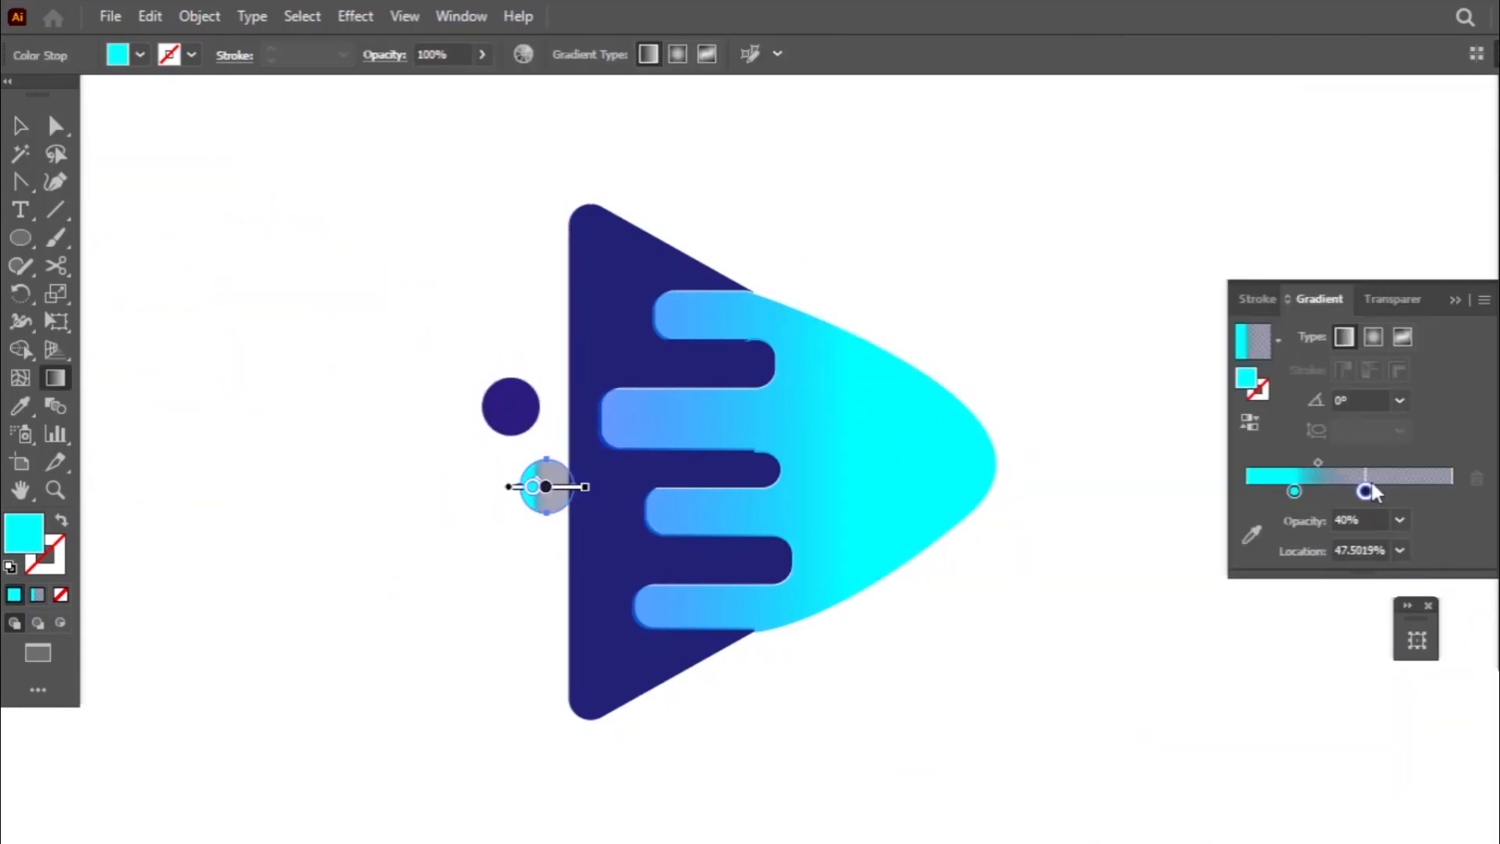
{"action": "left_click", "coordinate": [509, 406]}
{"action": "left_click", "coordinate": [510, 405]}
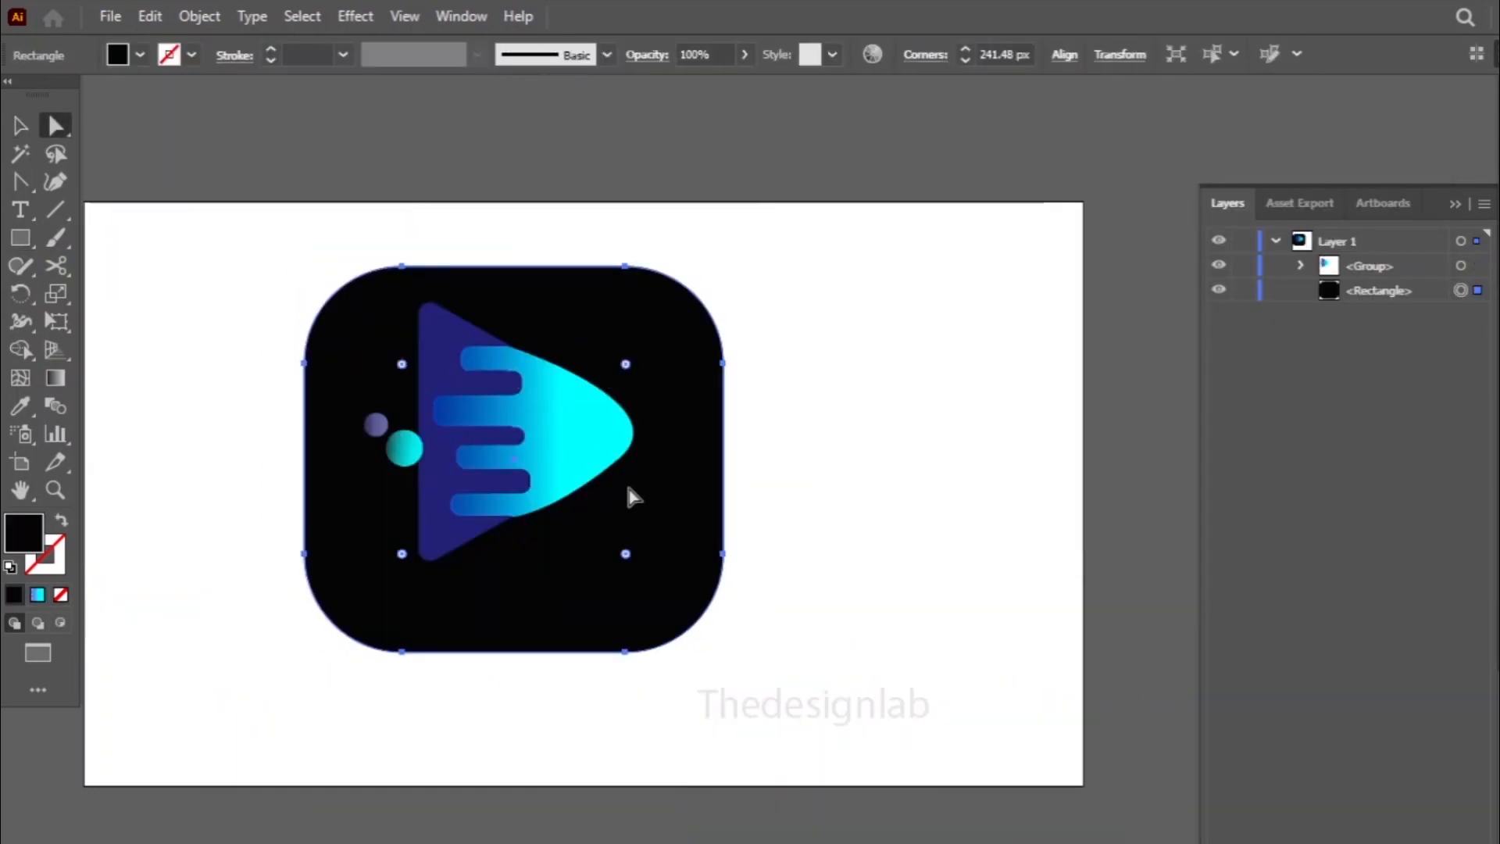
- Place the Thedesignlab text below the play logo on the black rounded rectangle
{"action": "right_click", "coordinate": [630, 495]}
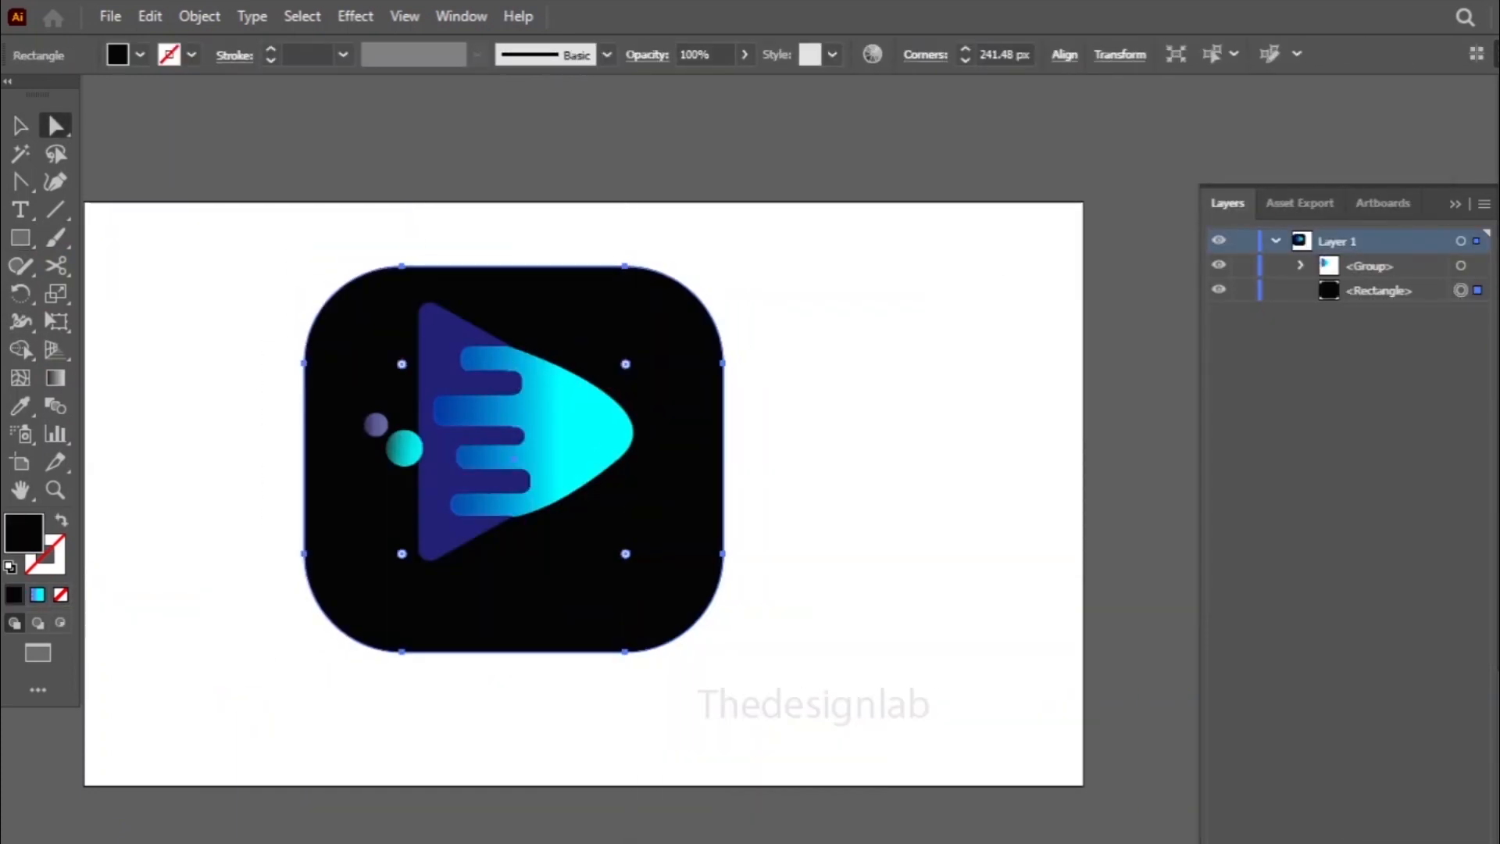
{"action": "left_click", "coordinate": [580, 435]}
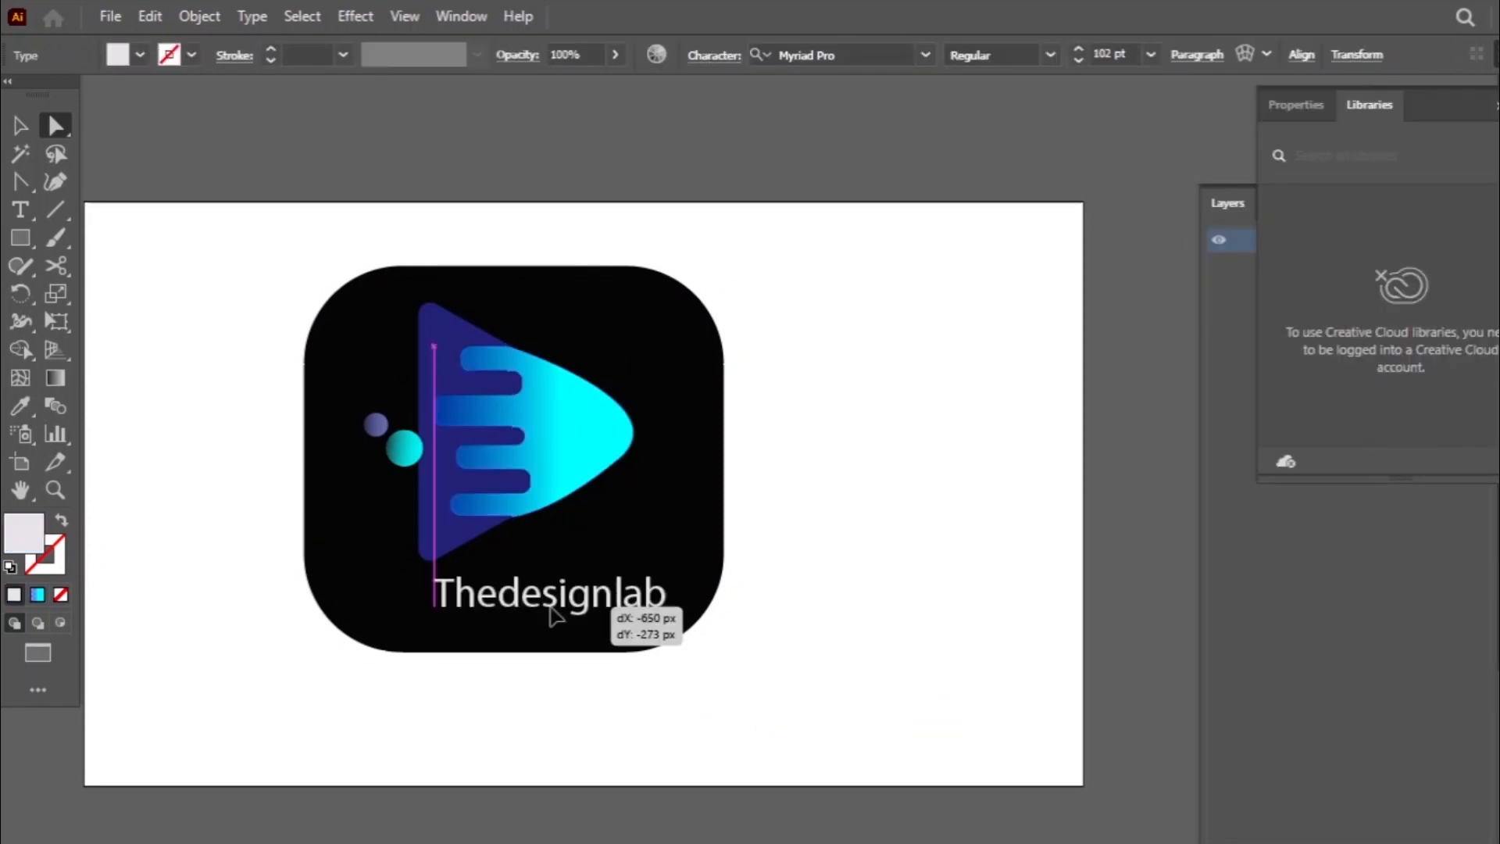
{"action": "left_click_drag", "start_coordinate": [551, 609], "coordinate": [529, 611]}
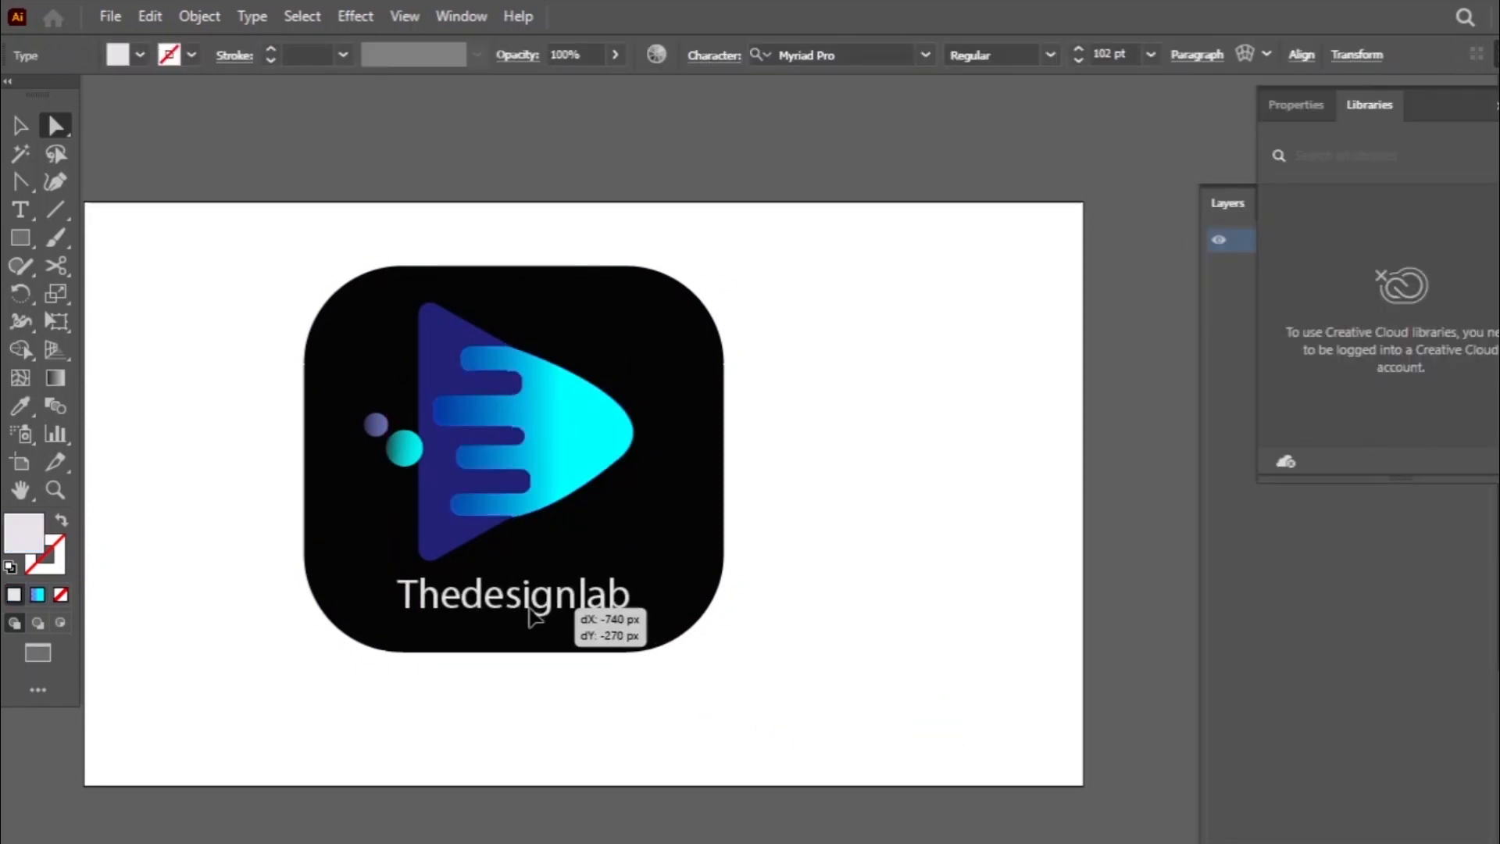
{"action": "left_click", "coordinate": [781, 588]}
- Recentre the black rounded rectangle behind the logo and the Thedesignlab text
{"action": "left_click_drag", "start_coordinate": [492, 474], "coordinate": [520, 461]}
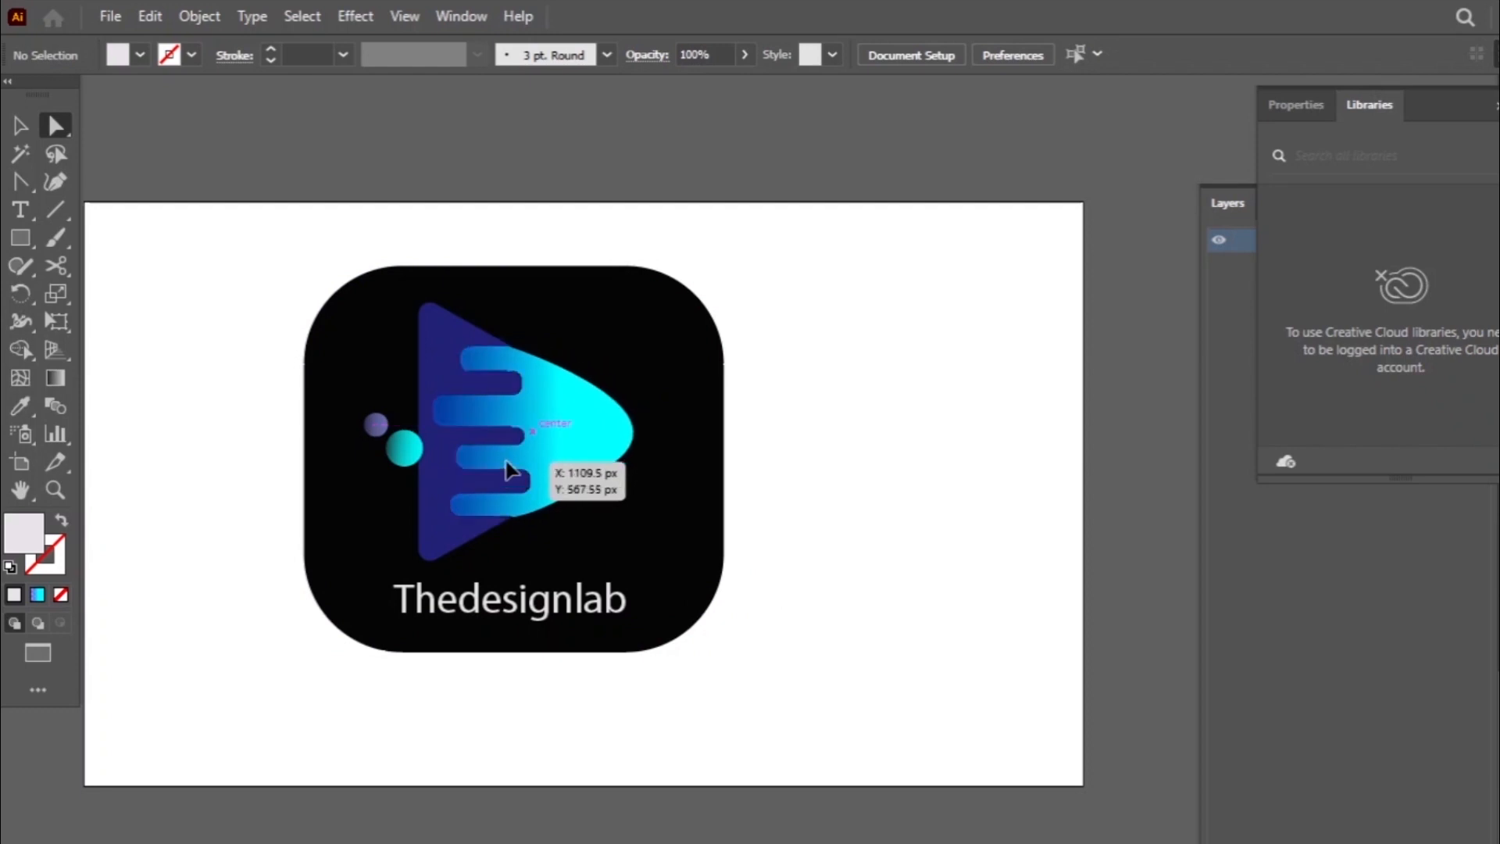
{"action": "left_click", "coordinate": [506, 461]}
{"action": "left_click", "coordinate": [773, 532]}
{"action": "left_click_drag", "start_coordinate": [691, 522], "coordinate": [1118, 546]}
{"action": "left_click_drag", "start_coordinate": [642, 630], "coordinate": [639, 623]}
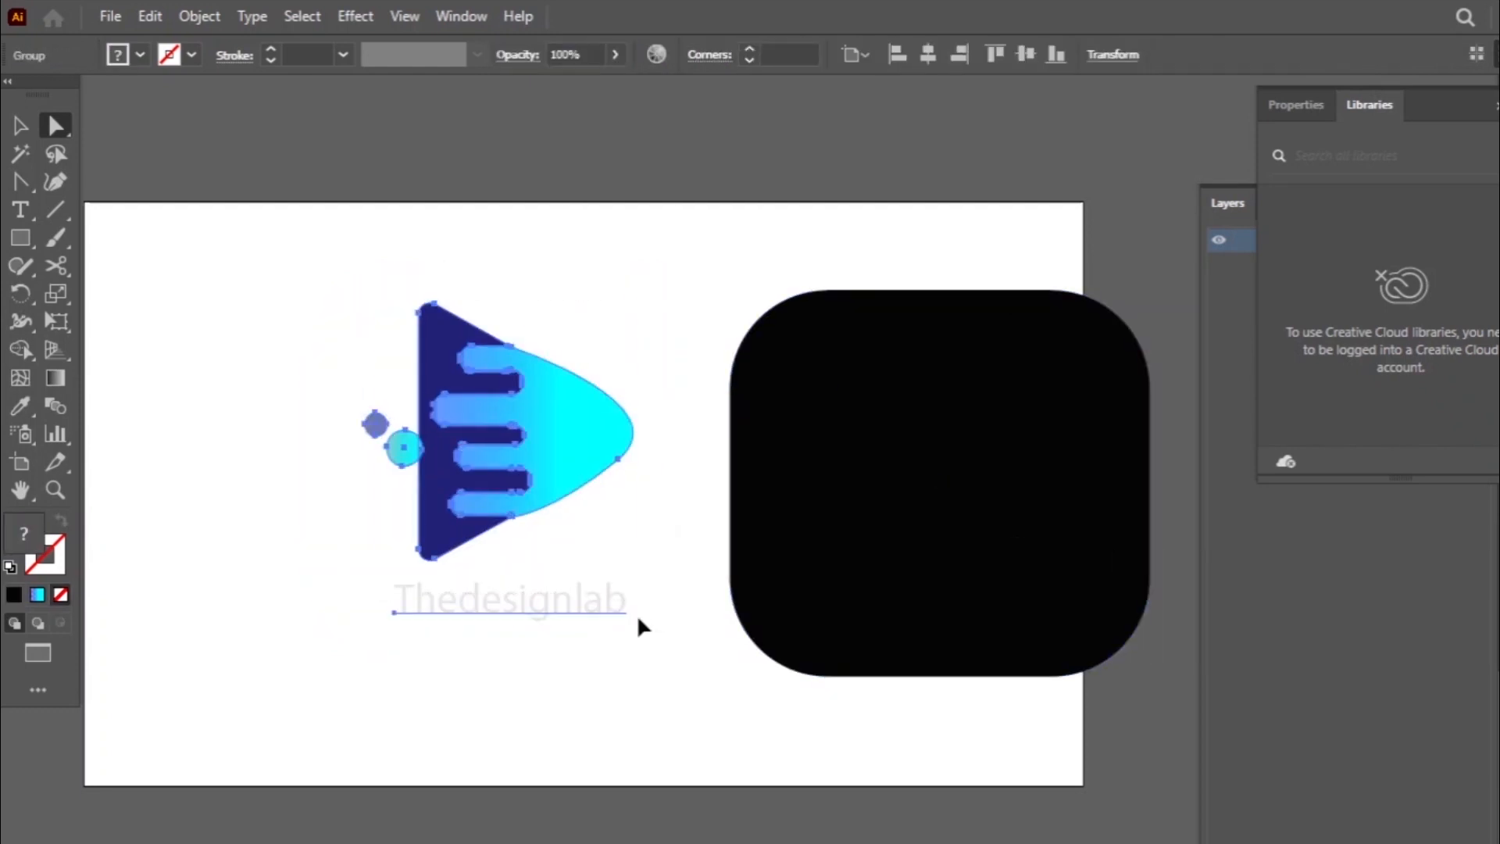
{"action": "left_click_drag", "start_coordinate": [898, 475], "coordinate": [468, 457]}
{"action": "left_click", "coordinate": [921, 529]}
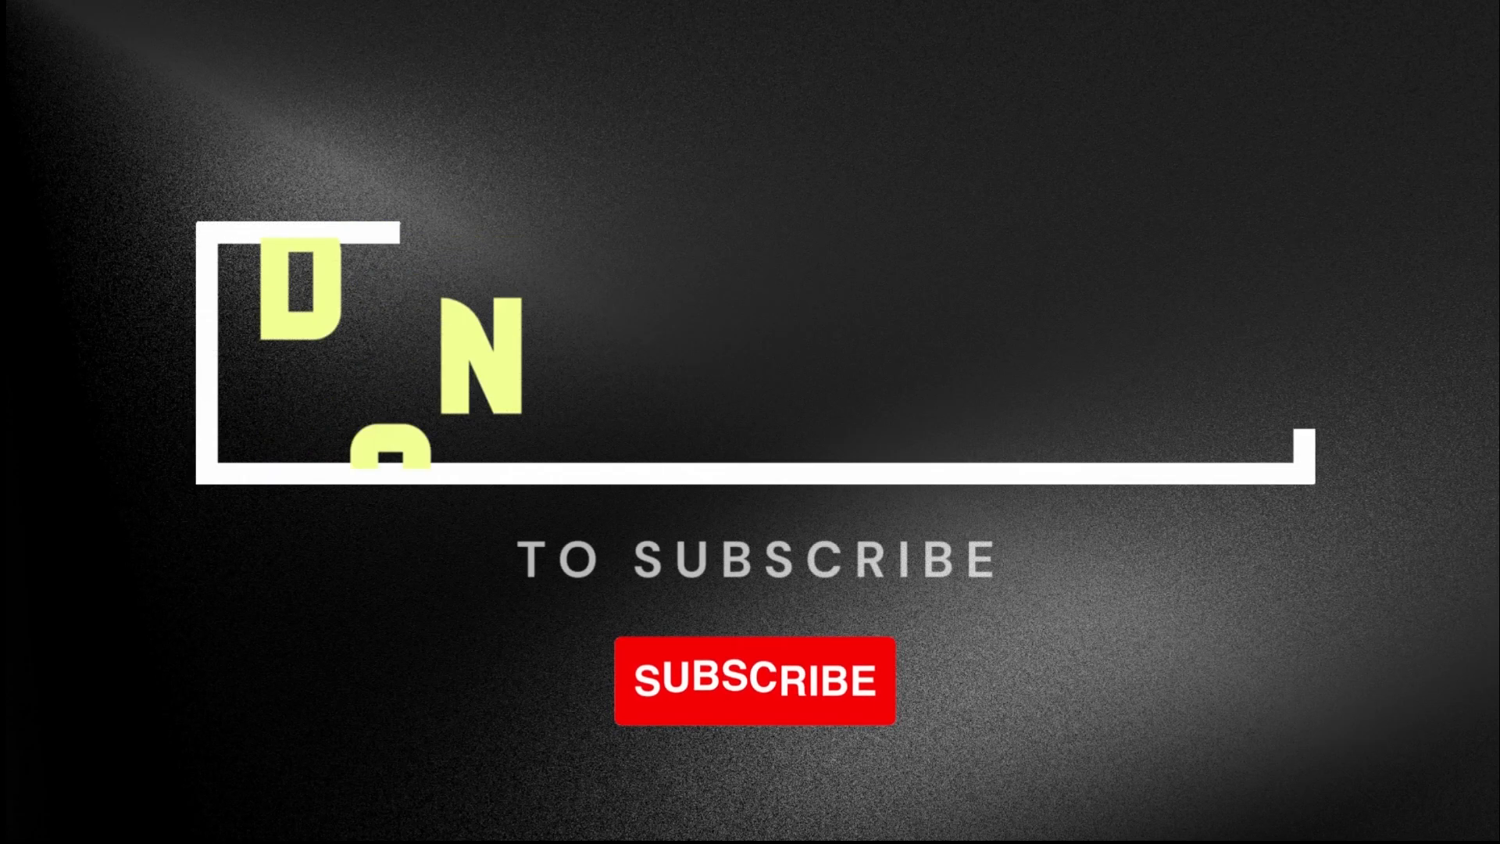